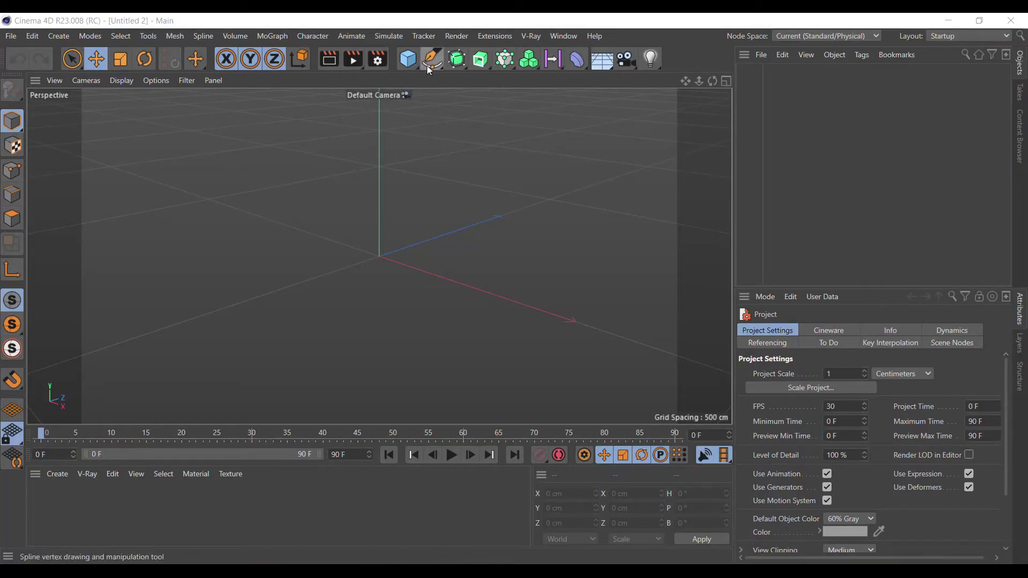
Add a 400 × 91 cm Rectangle spline with rounding for 45.5 cm radius ends.
click(427, 65)
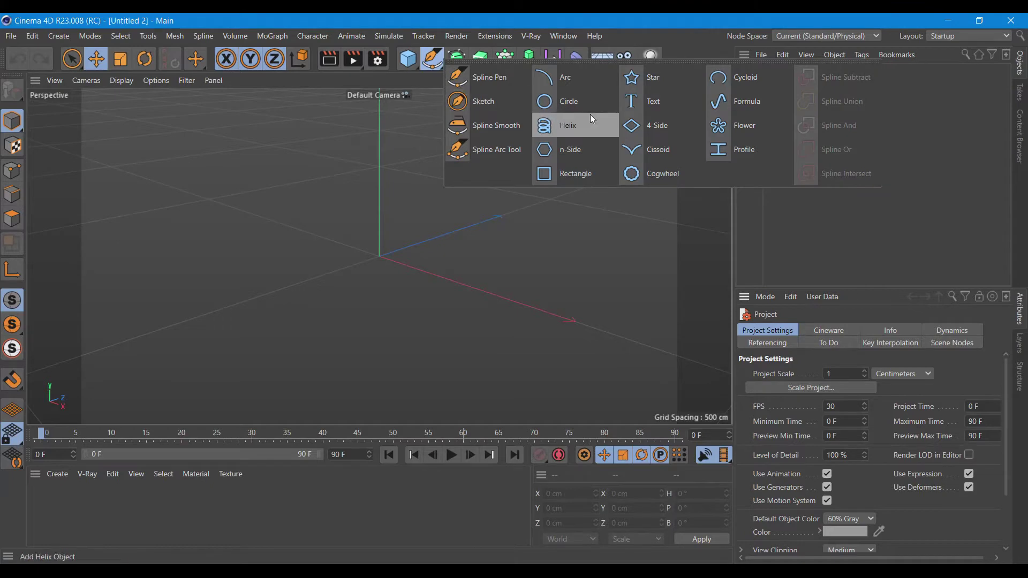
click(588, 169)
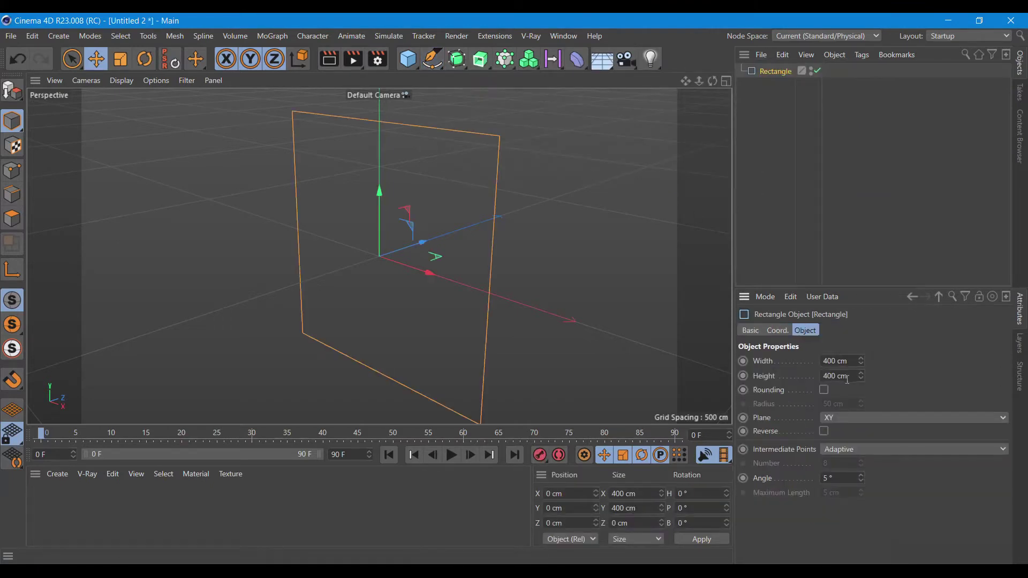
drag(861, 377, 835, 378)
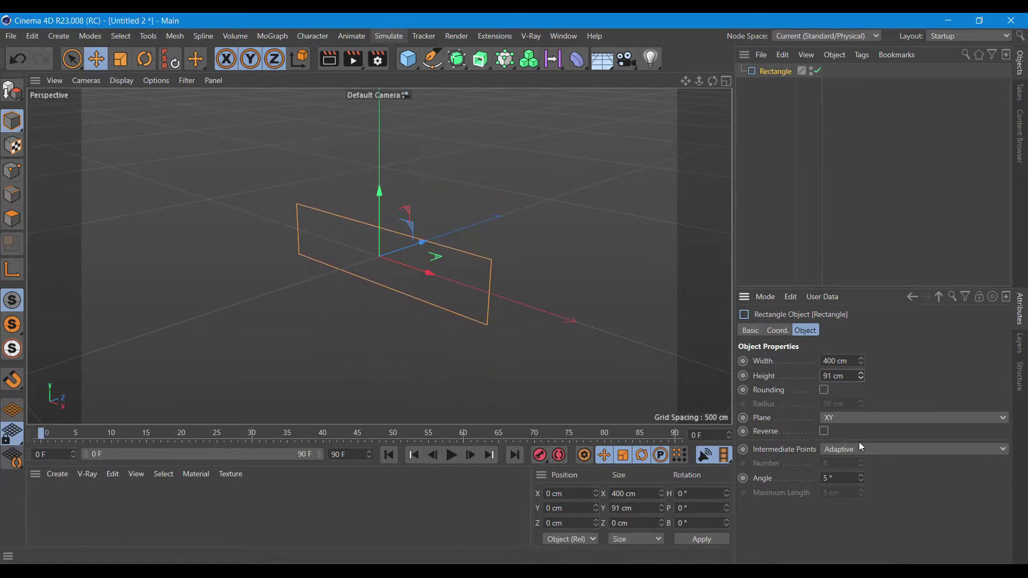
click(822, 390)
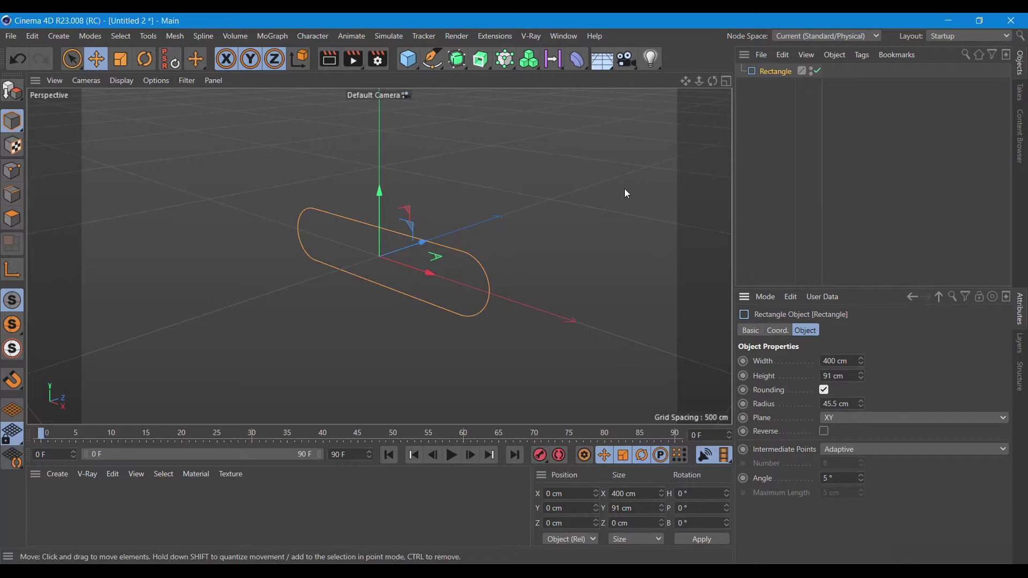
click(480, 60)
Put the rectangle in an Extrude set to Z direction with a 12 cm offset.
click(506, 78)
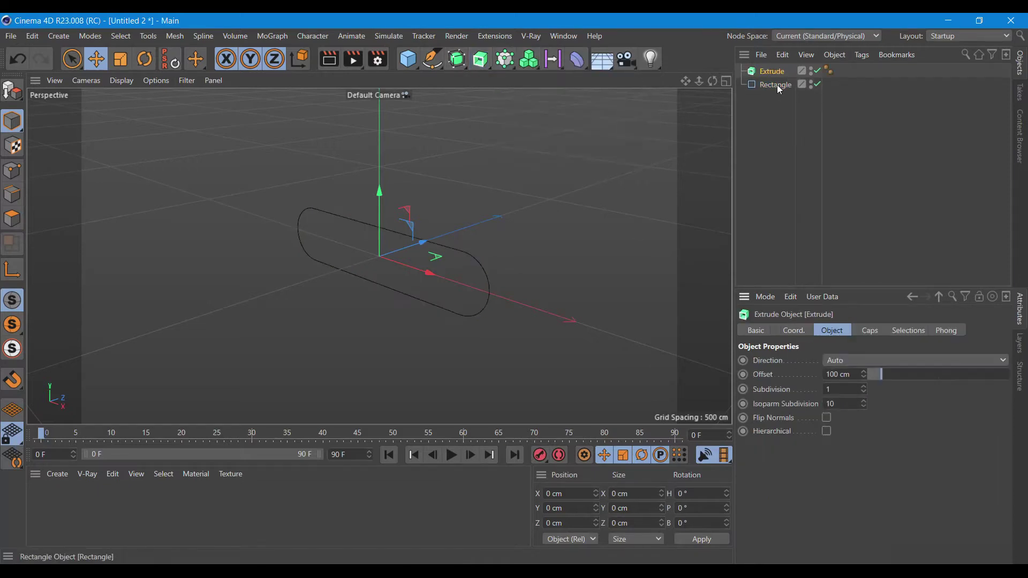
drag(780, 78, 770, 71)
click(771, 71)
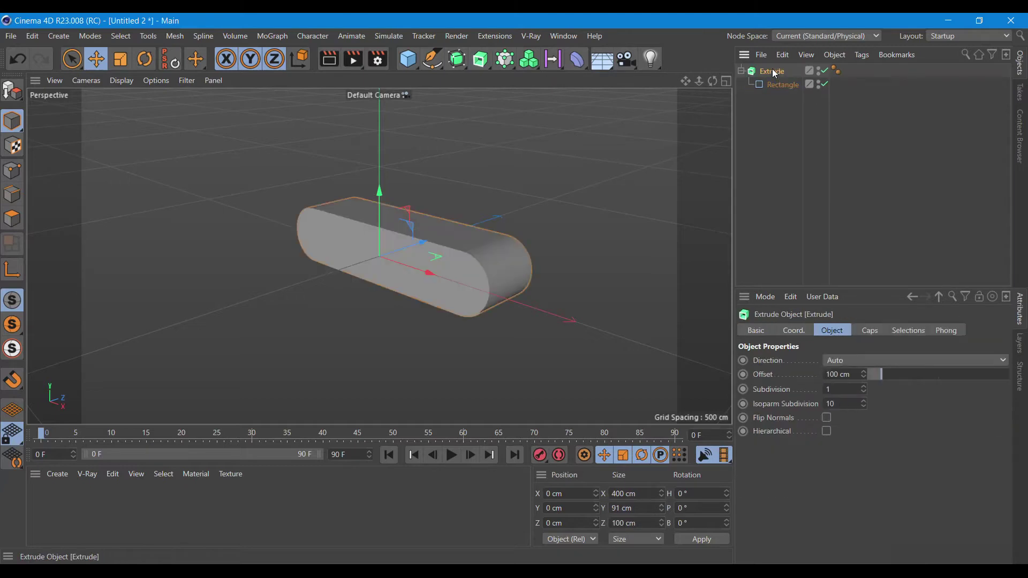
click(876, 367)
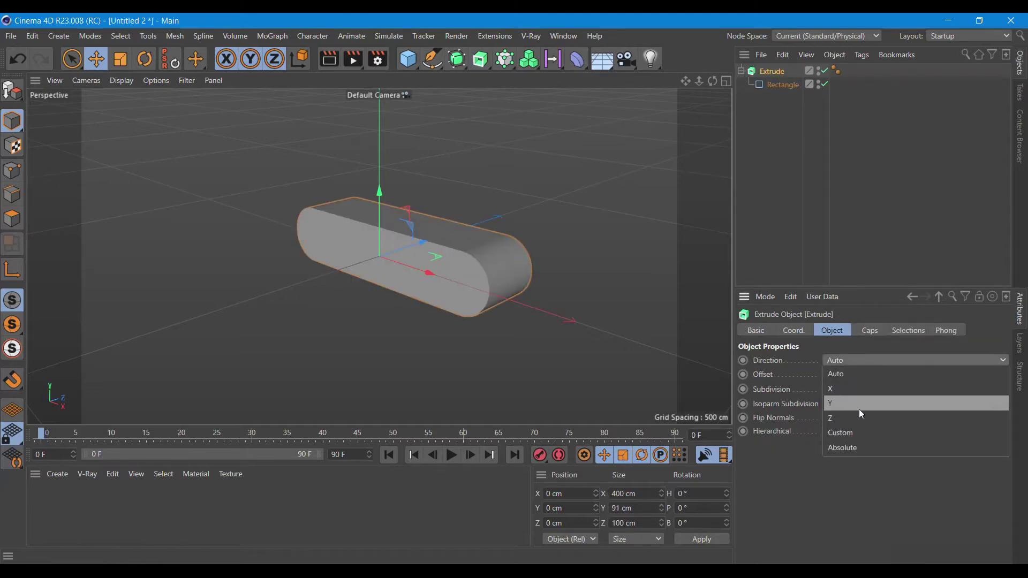
click(859, 423)
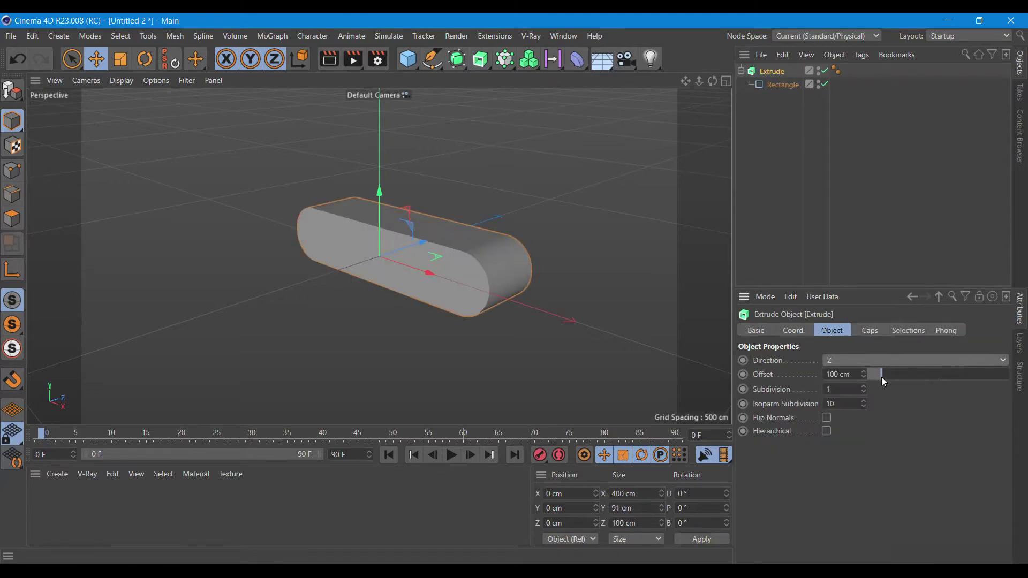
drag(882, 376, 869, 382)
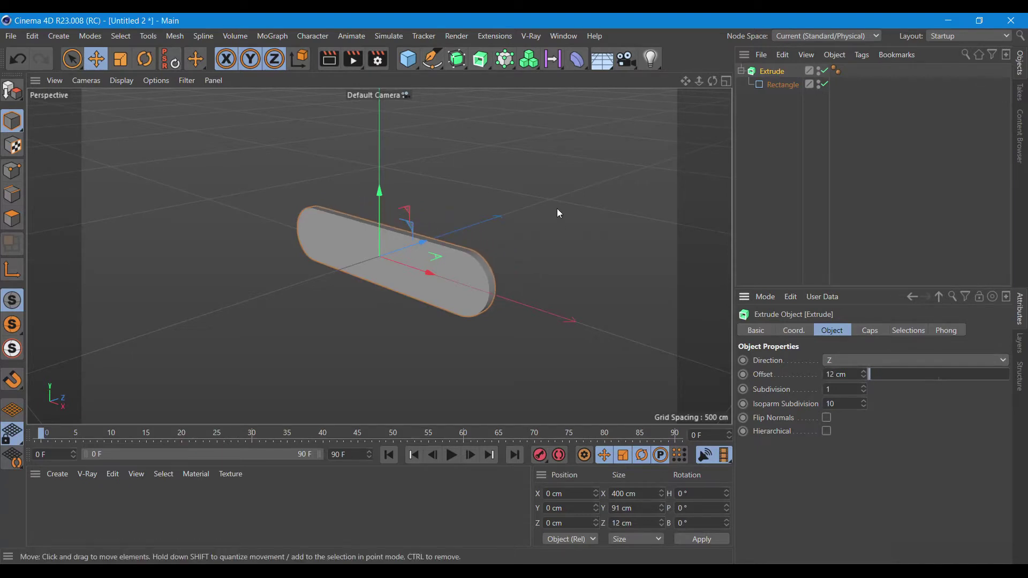
Raise the extruded slab about 144 cm in Y.
drag(379, 191, 381, 91)
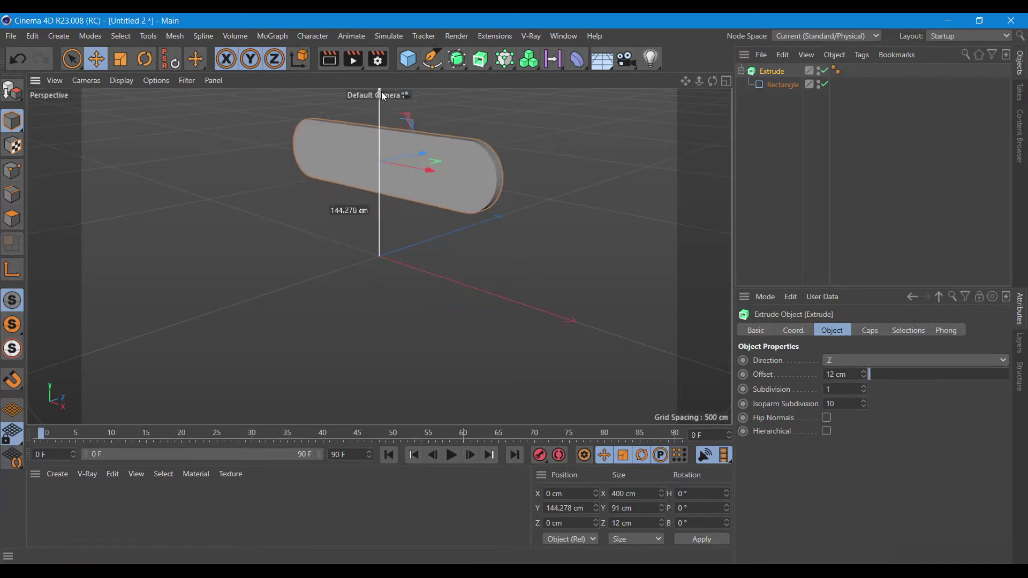
drag(713, 81, 734, 166)
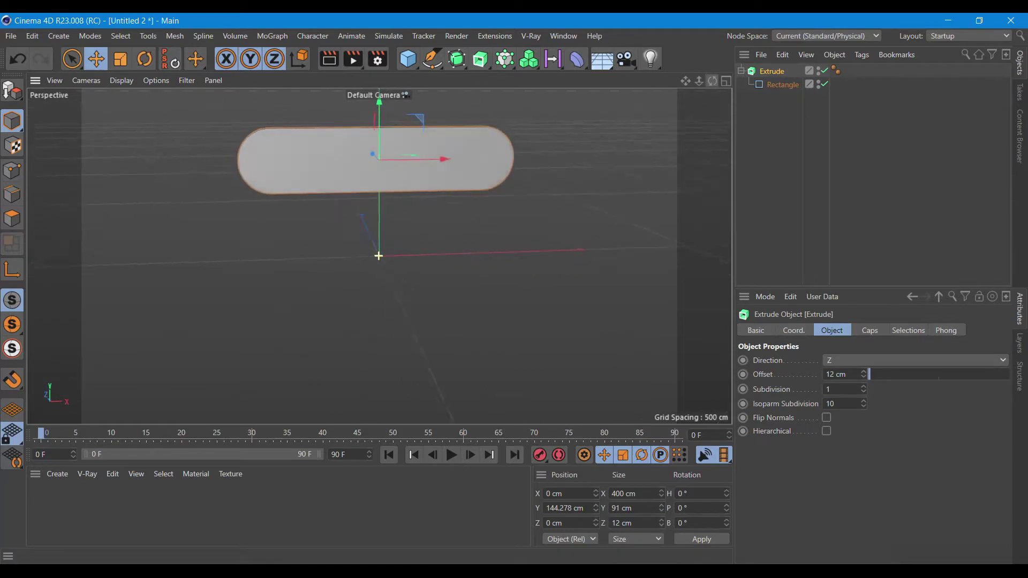
click(777, 84)
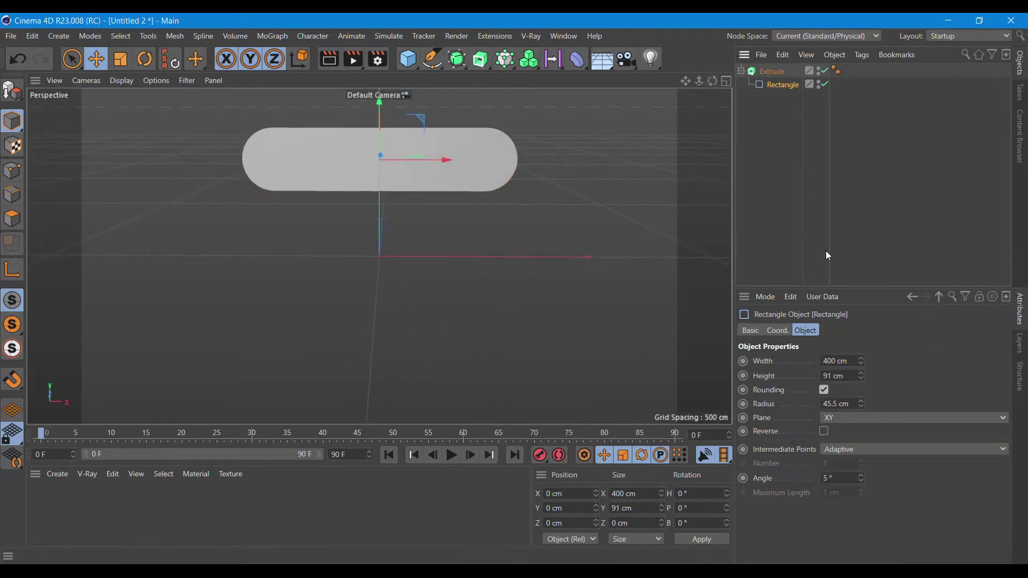
Resize the rectangle to 200 × 73 cm, 35.5 cm radius, and Ctrl-drag a copy out.
click(849, 366)
text(200)
key(Return)
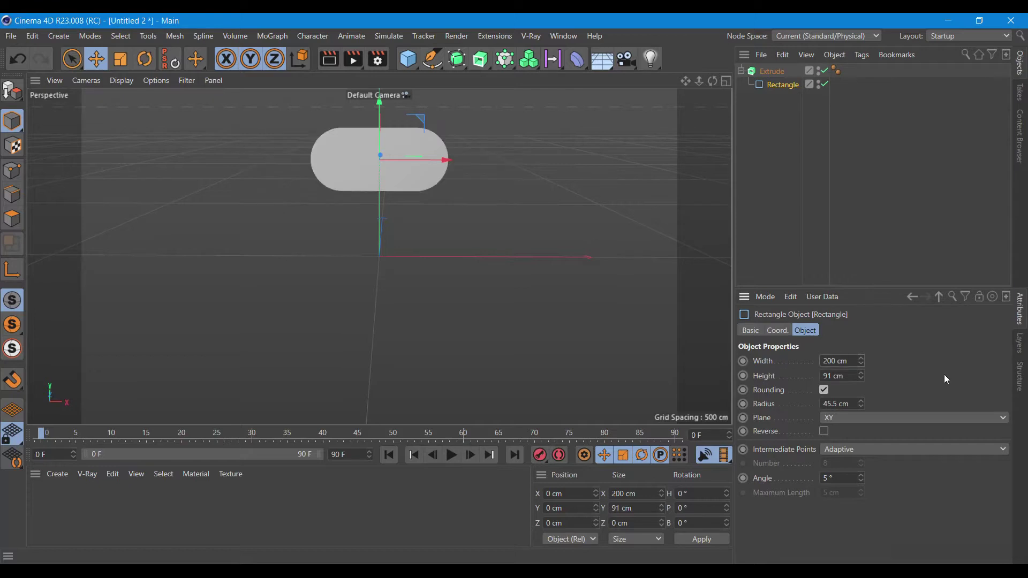
mouse_move(860, 376)
mouse_down()
mouse_move(835, 376)
mouse_move(850, 373)
mouse_up()
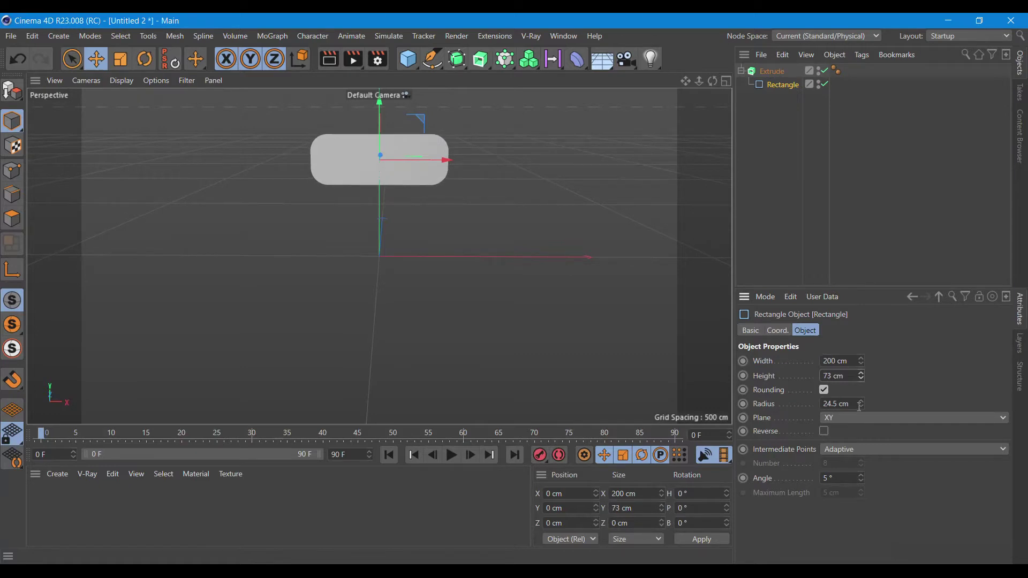
drag(860, 405, 878, 402)
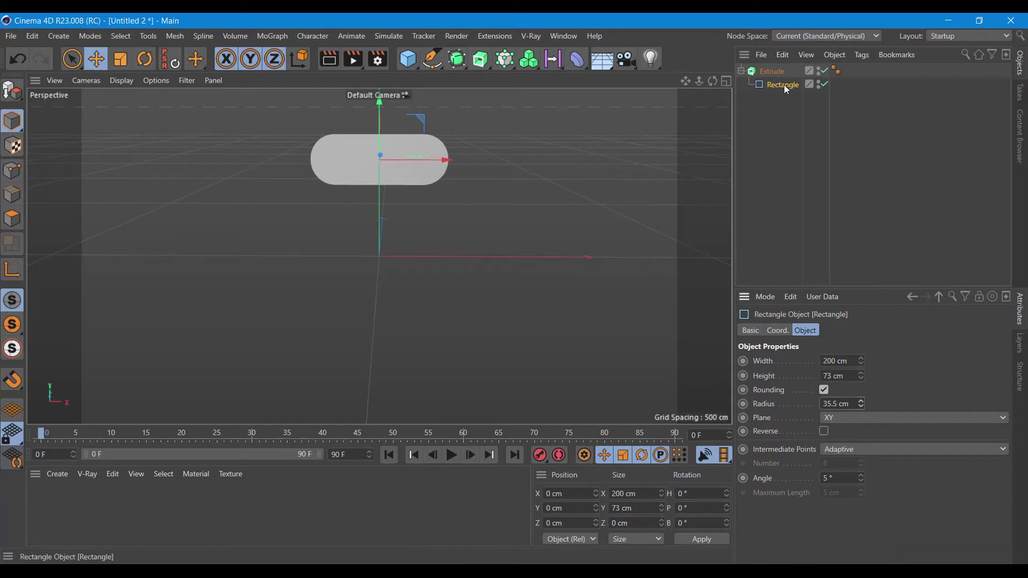
drag(783, 84, 782, 98)
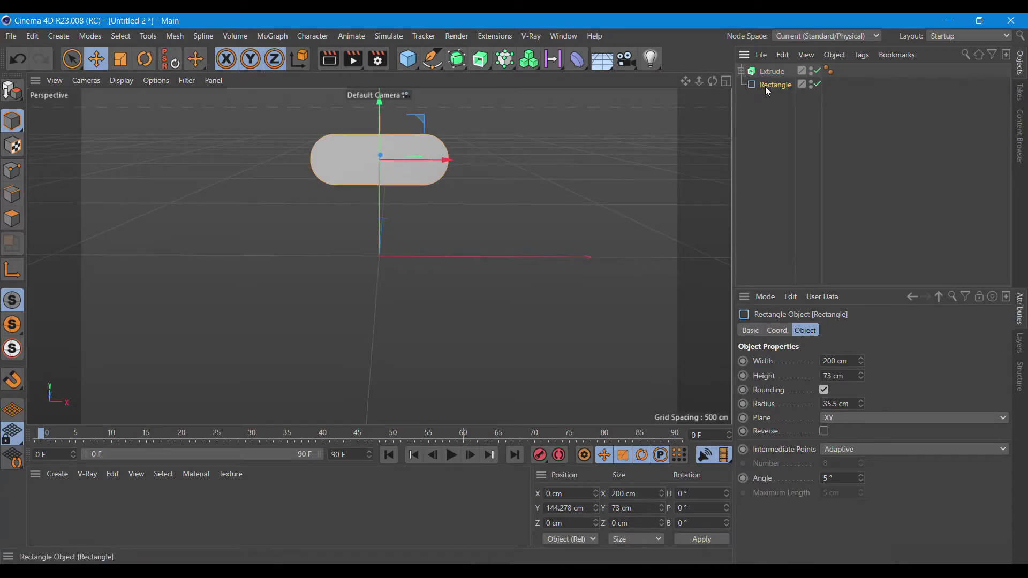
Rotate the copied outline 90° in heading and lower it below the slab.
click(776, 330)
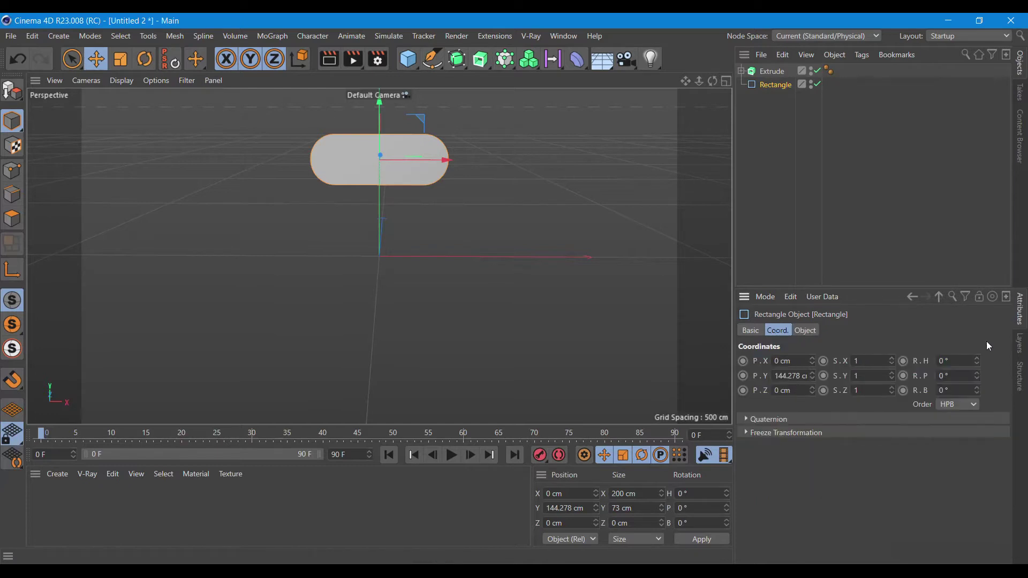
click(972, 361)
text(90)
key(Return)
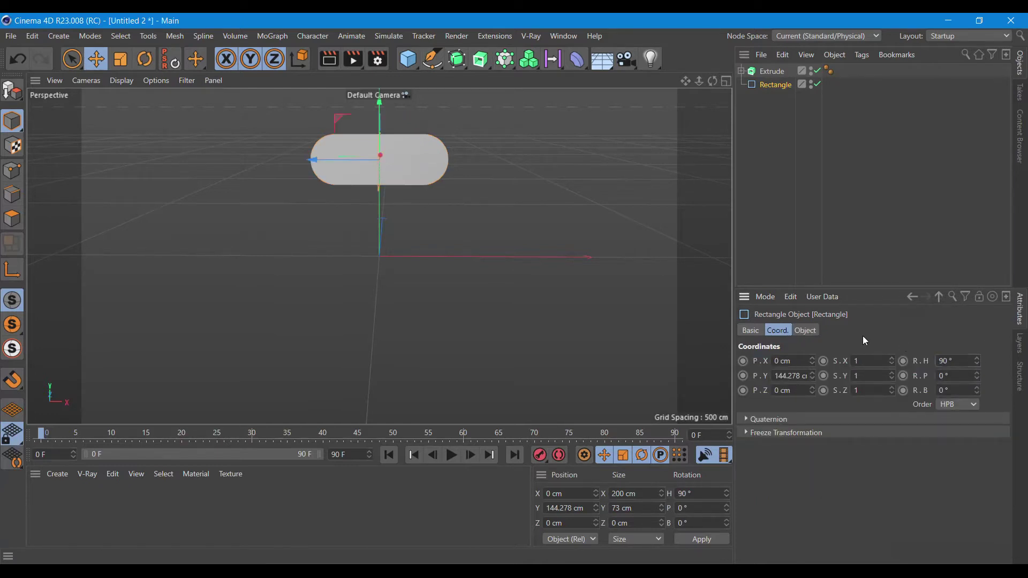
drag(379, 131, 385, 197)
drag(712, 80, 379, 256)
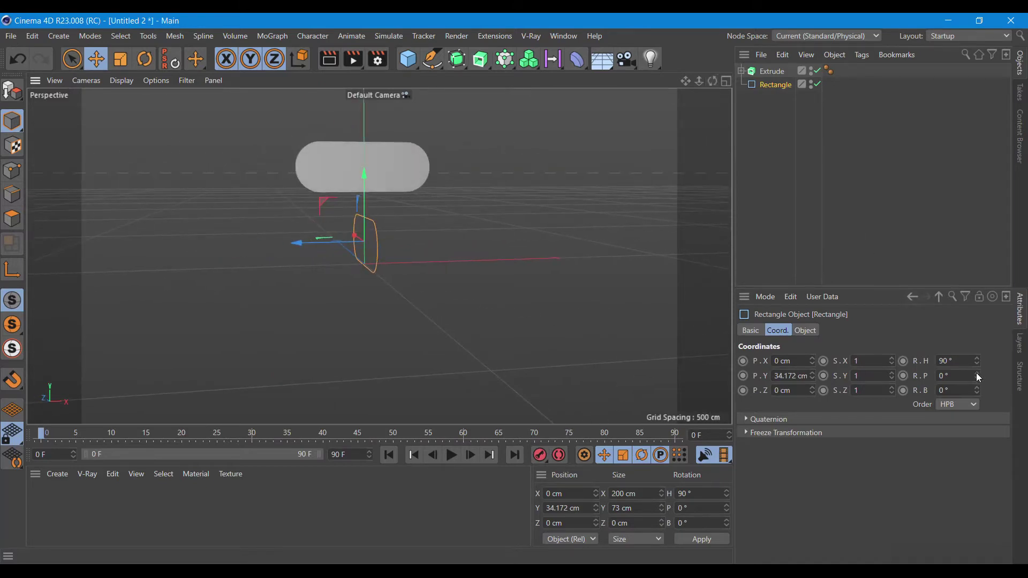
Set heading and pitch to 0° and bank to 90° so the outline stands upright.
drag(977, 377, 969, 375)
double_click(958, 361)
text(0)
click(969, 391)
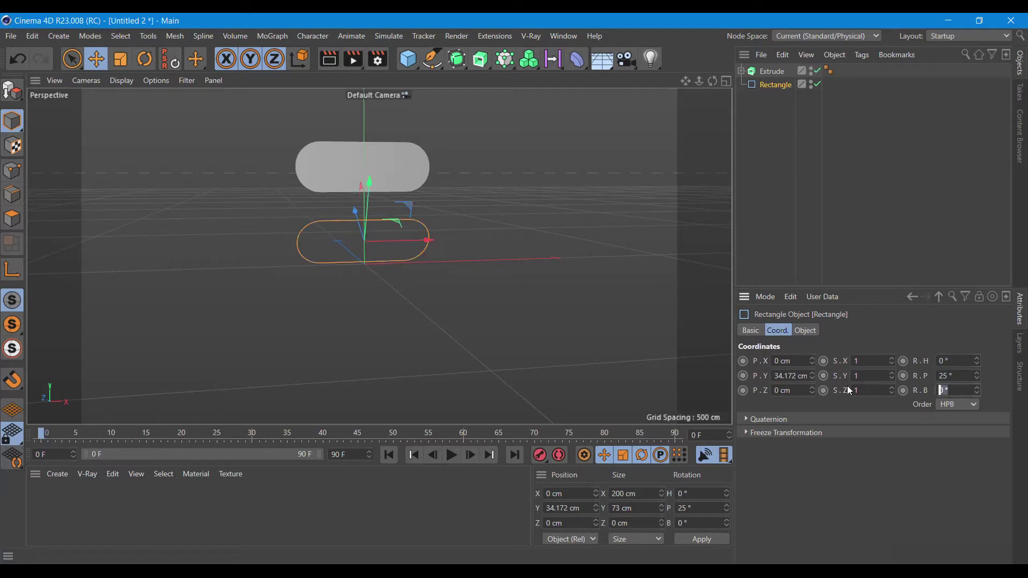
text(90)
double_click(952, 380)
text(0)
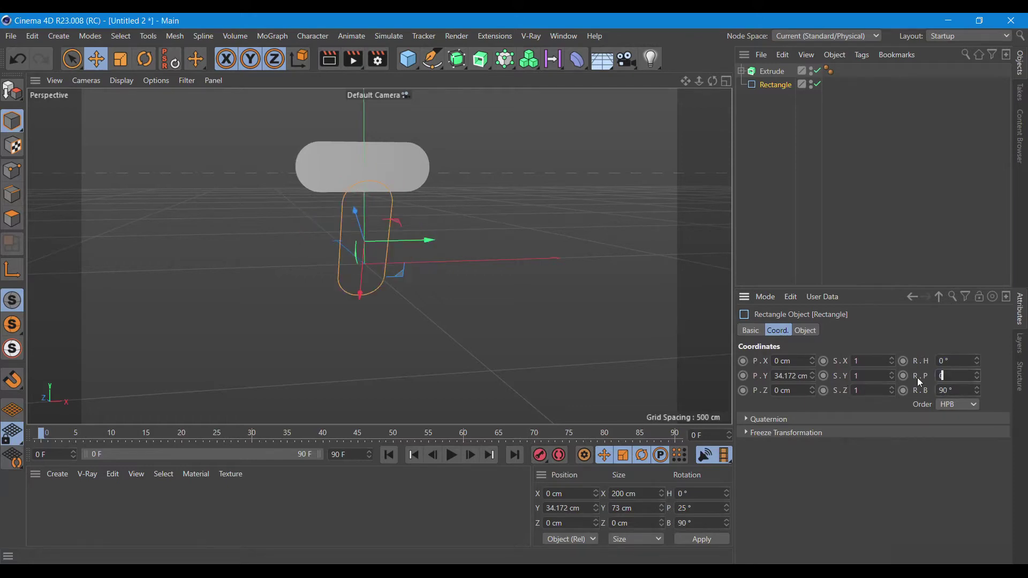
click(907, 469)
drag(713, 81, 375, 257)
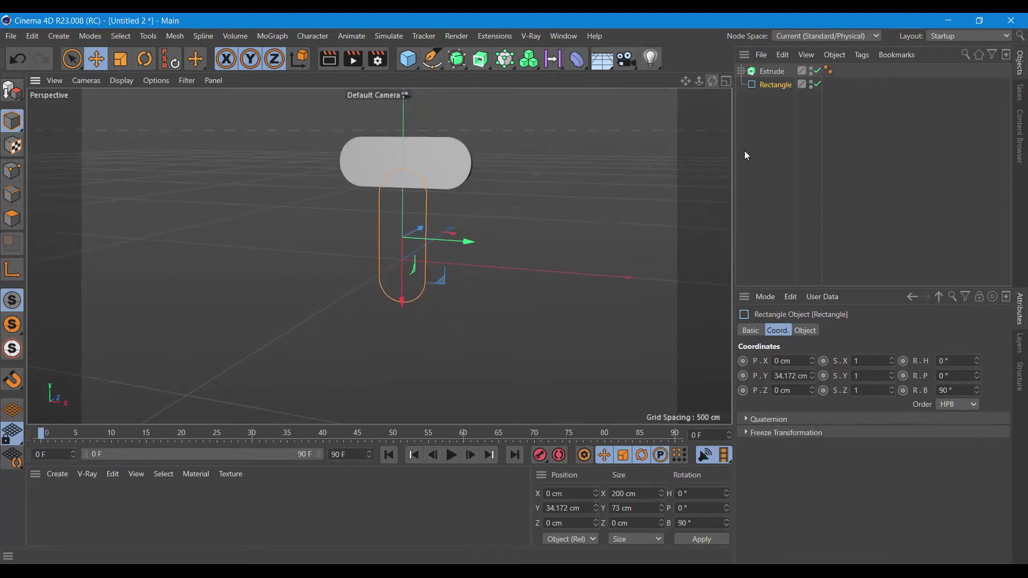
Resize the upright outline to 198 × 38 cm.
click(812, 330)
drag(861, 362, 857, 370)
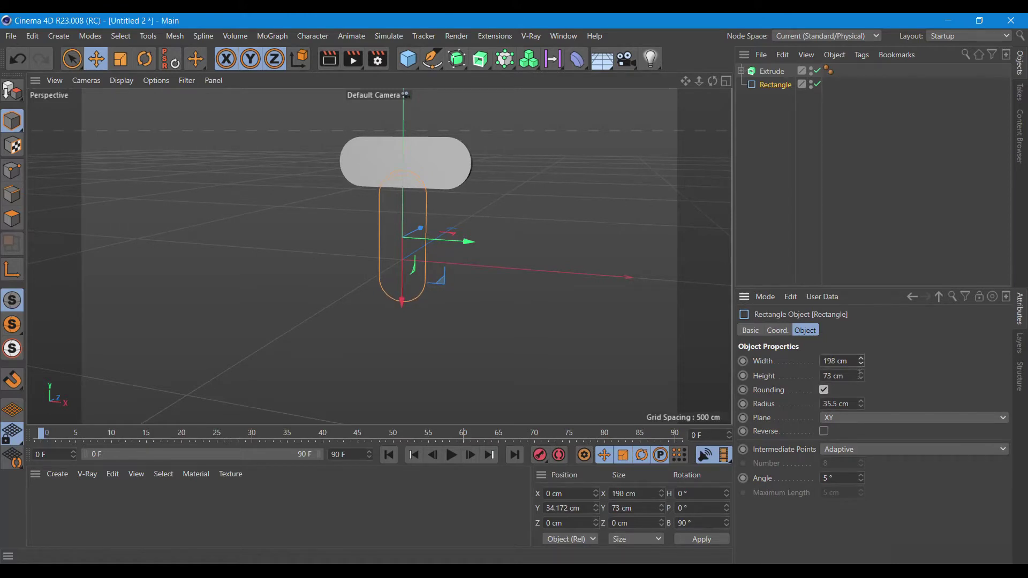
mouse_move(861, 378)
mouse_down()
mouse_move(860, 396)
mouse_move(861, 386)
mouse_up()
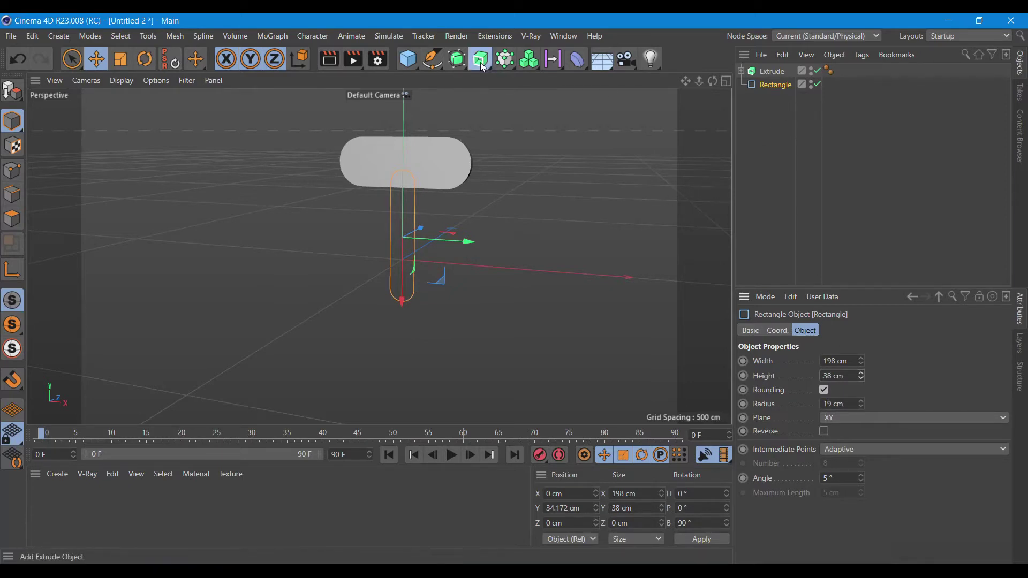
Nest the strip in a new Extrude.1 set to Z direction with a 12 cm offset.
drag(480, 59, 539, 82)
click(539, 82)
drag(769, 96, 771, 73)
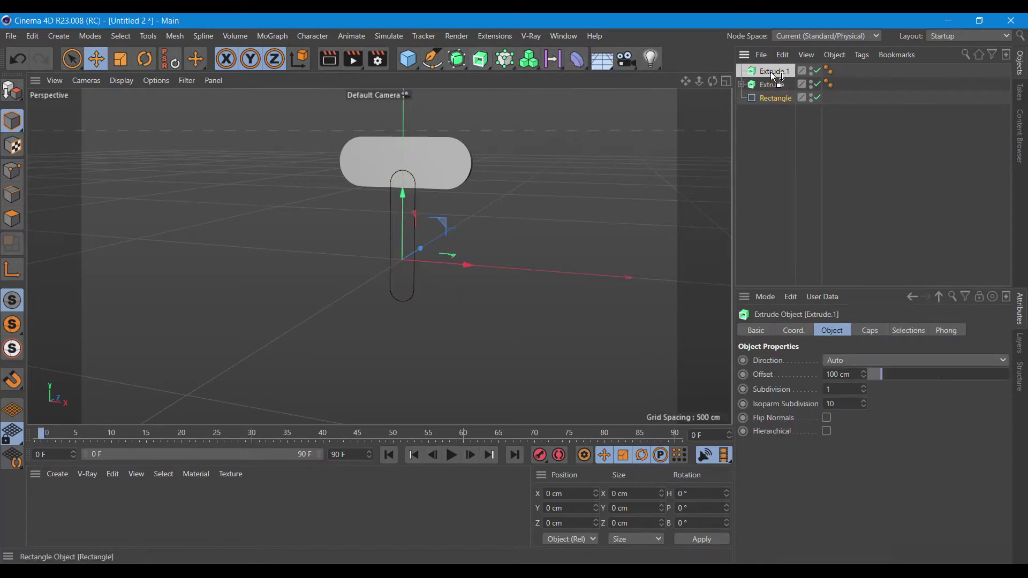
click(773, 72)
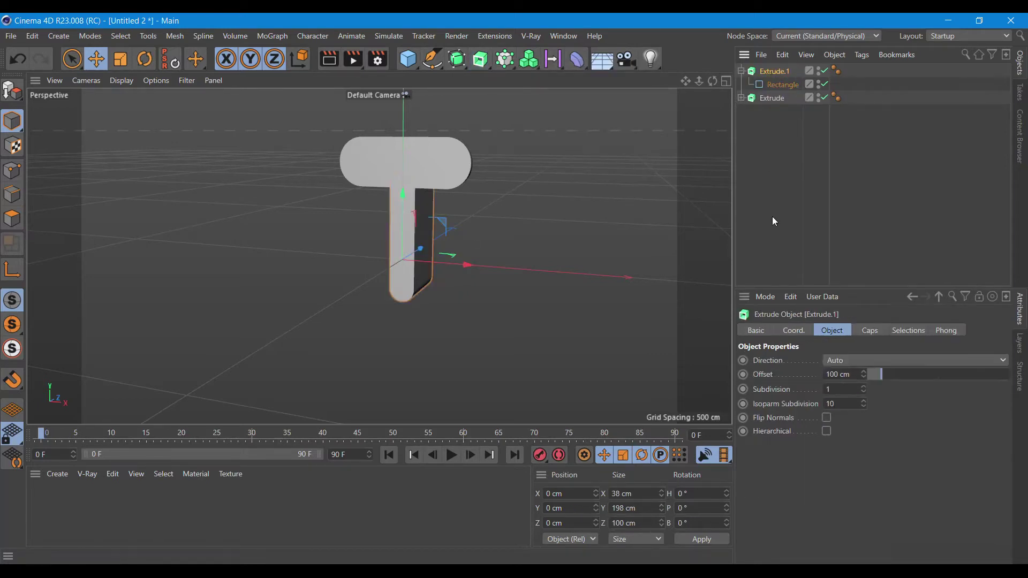
click(848, 360)
click(873, 422)
drag(877, 375, 869, 378)
Orbit to check the T shape, then select the top slab's Extrude.
drag(716, 84, 378, 256)
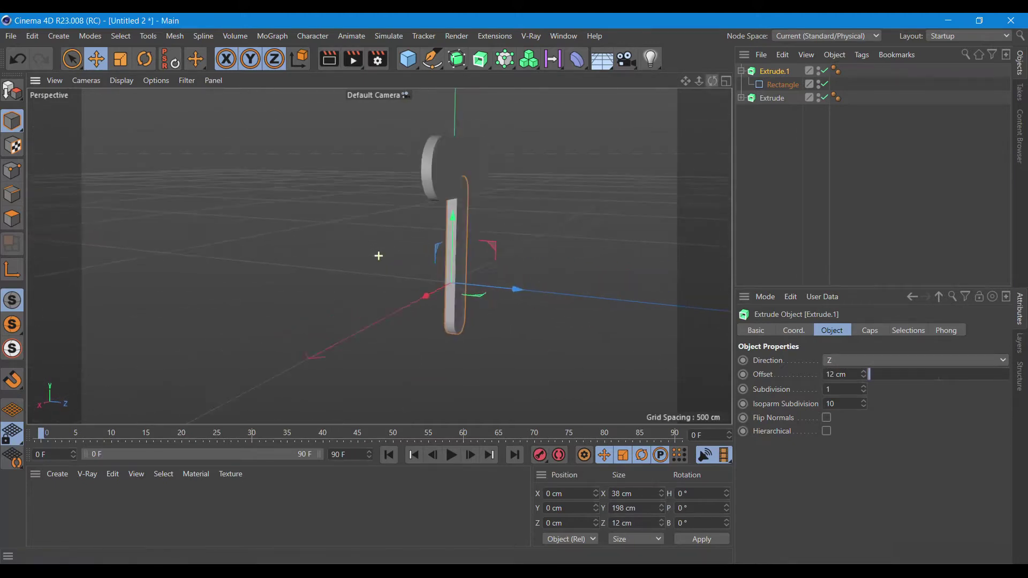
drag(379, 256, 715, 85)
click(402, 168)
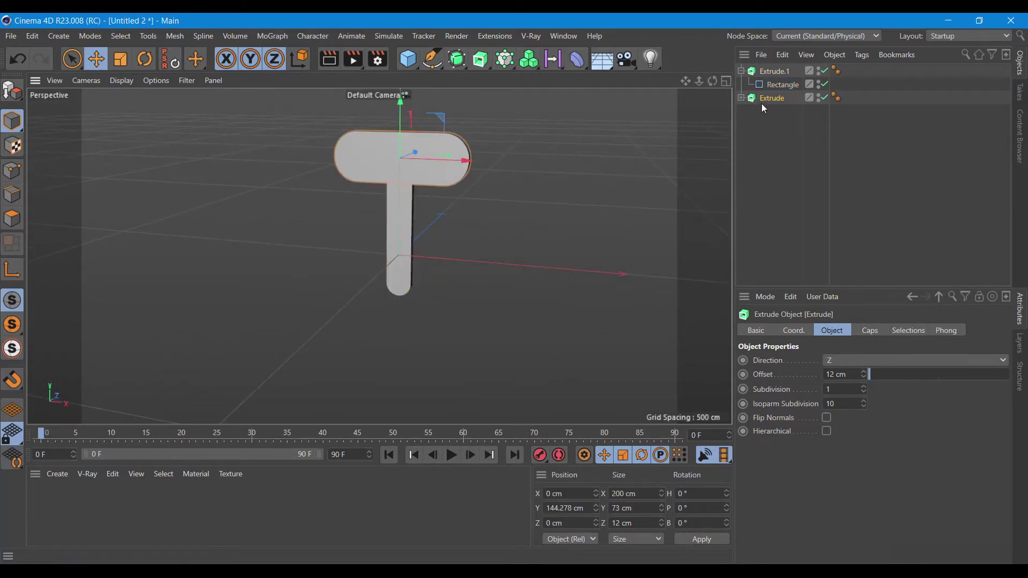
click(776, 85)
Widen the top slab's rectangle to 262 cm.
click(741, 99)
click(773, 111)
mouse_move(862, 362)
mouse_down()
mouse_move(863, 374)
mouse_move(861, 353)
mouse_up()
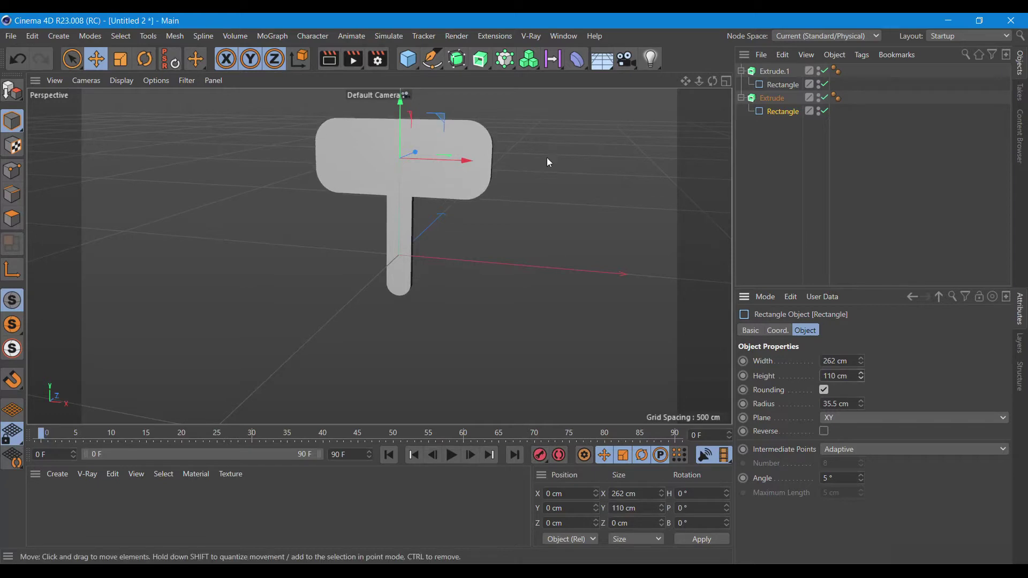
drag(712, 81, 385, 253)
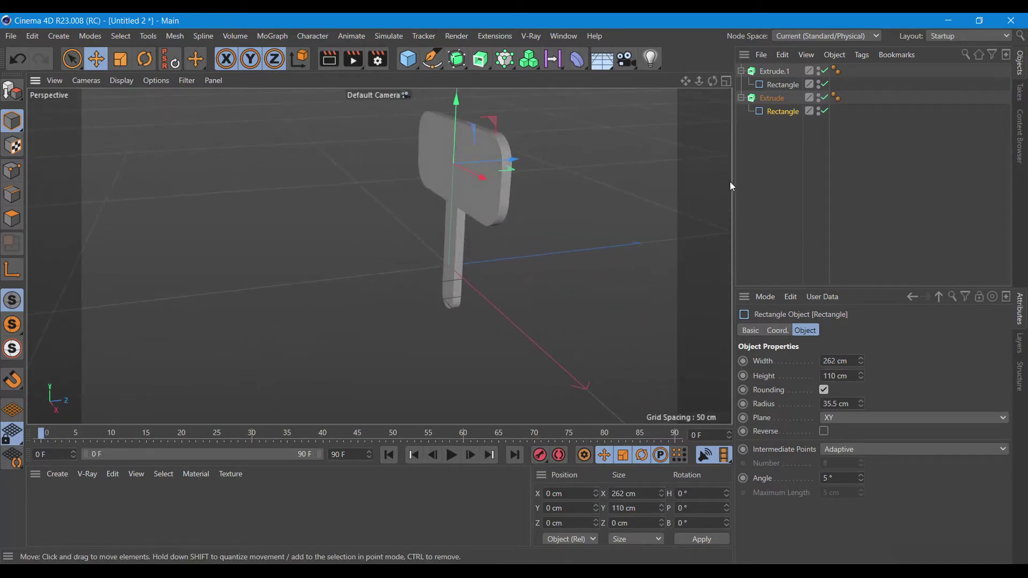
Duplicate the top slab as Extrude.2, shifted to −10.211 cm in Z.
click(741, 98)
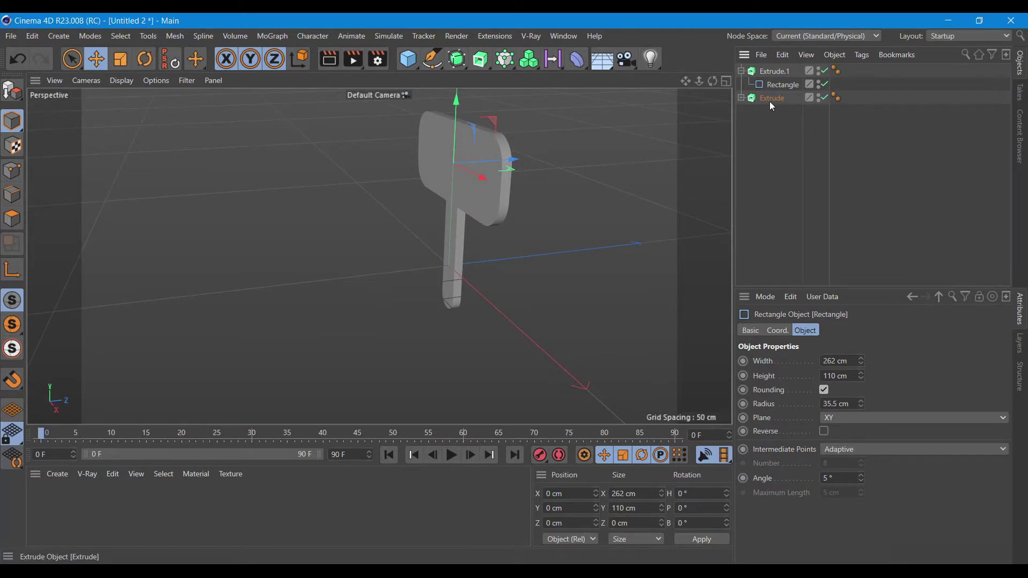
ctrl+drag(772, 107, 772, 107)
drag(516, 158, 515, 162)
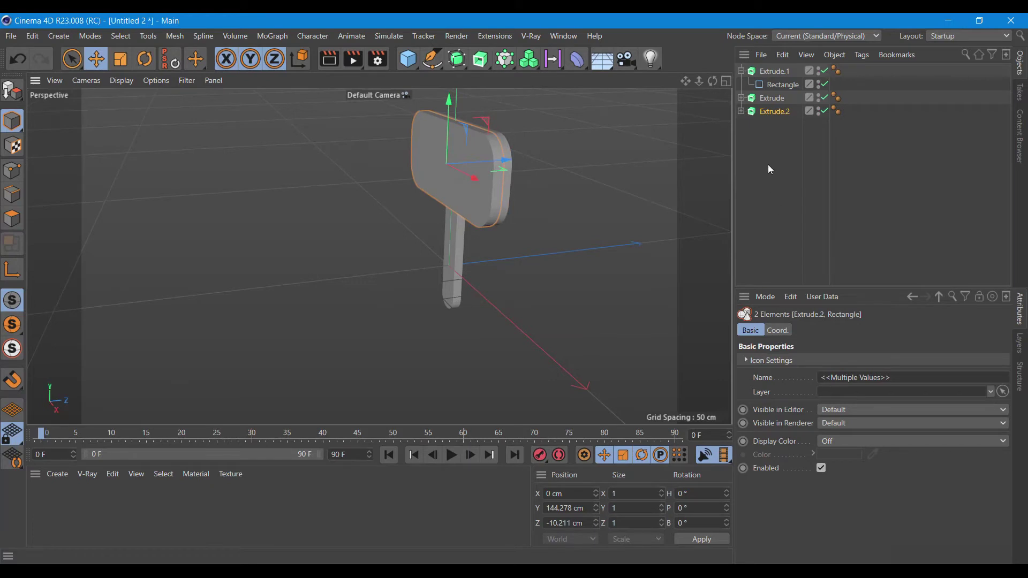
Resize Extrude.2's rectangle to 239 × 95 cm and nudge it to 2.211 cm in Z.
click(741, 112)
click(766, 127)
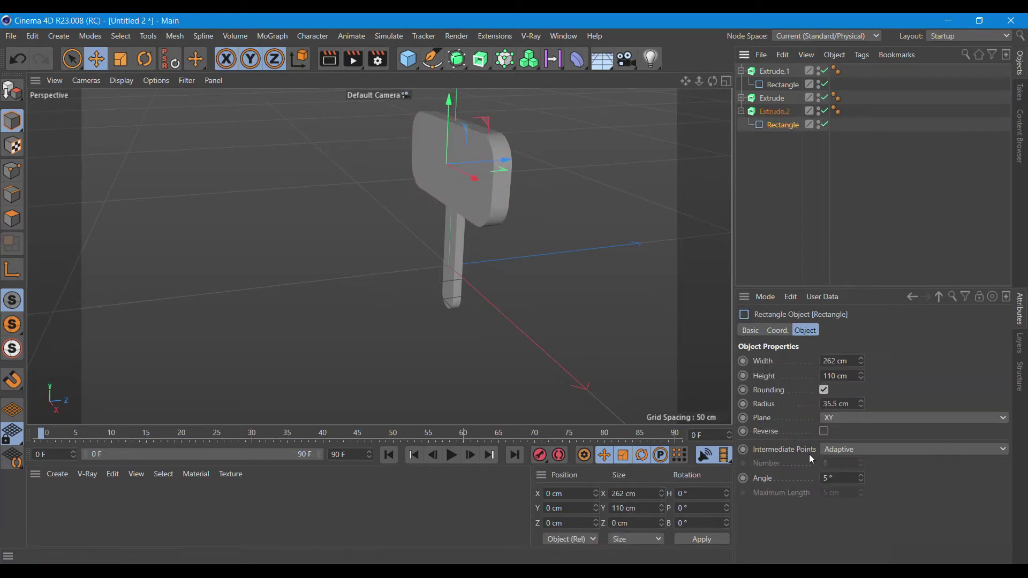
drag(862, 365, 862, 375)
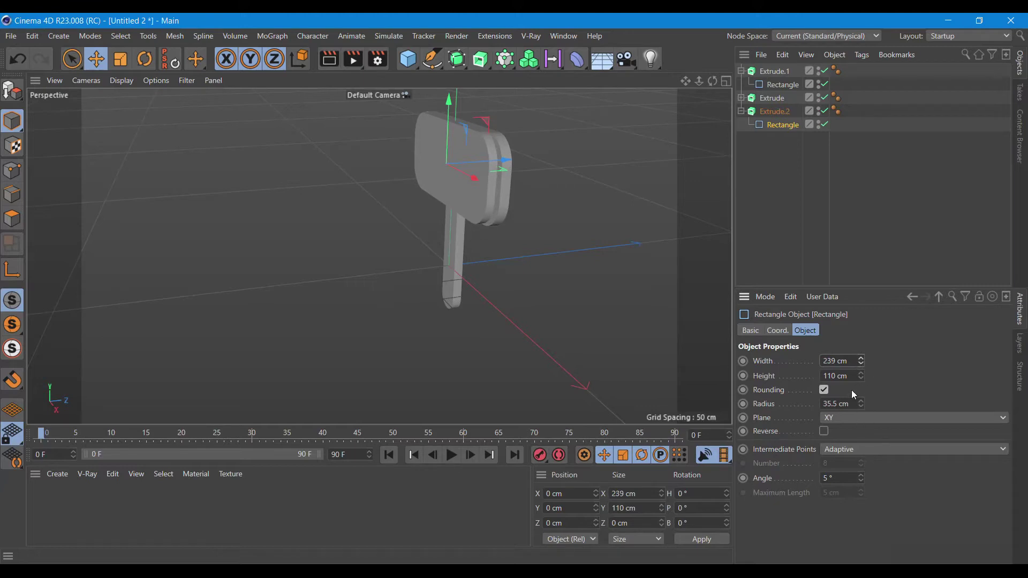
drag(862, 379, 861, 388)
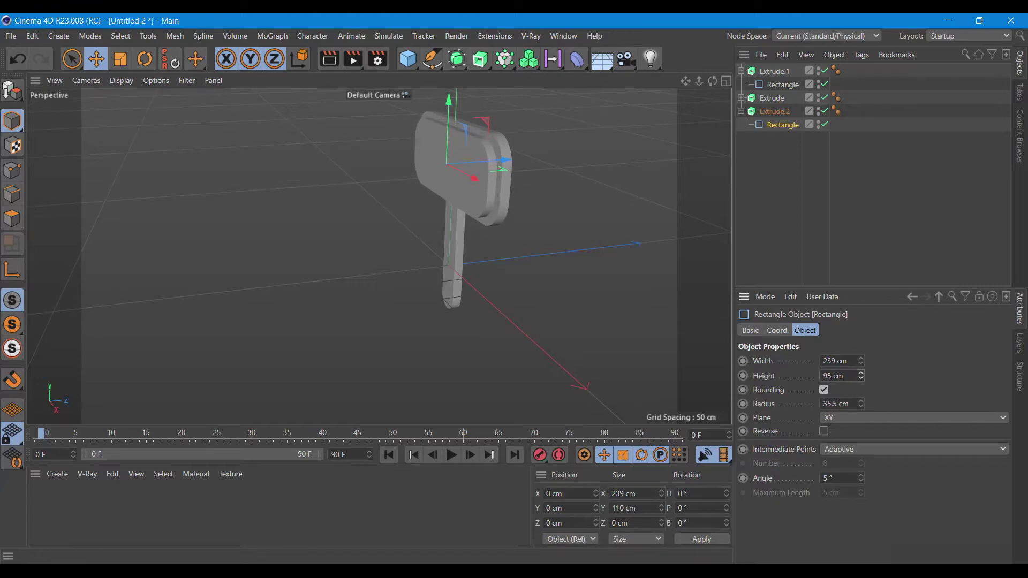
drag(712, 81, 378, 256)
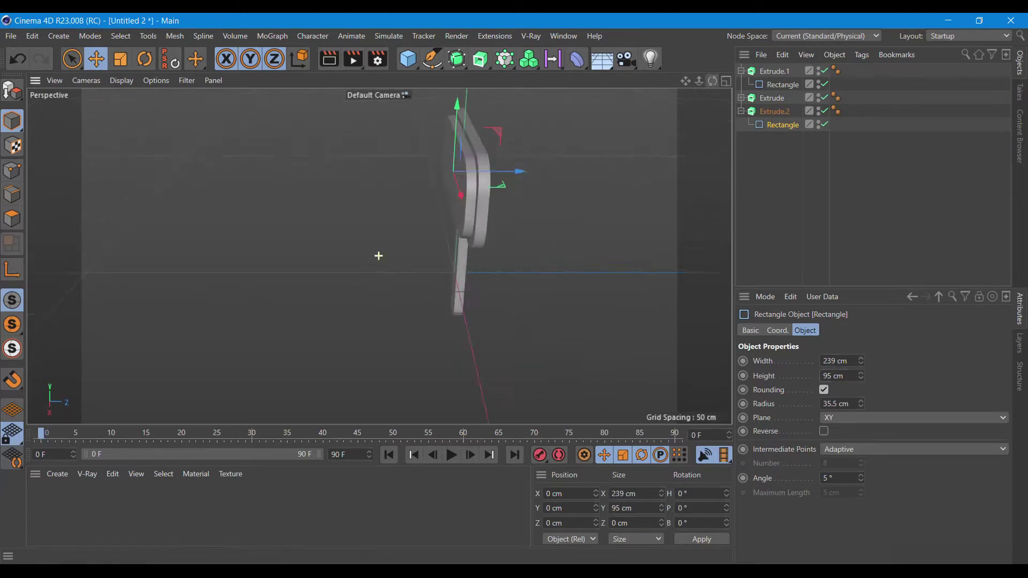
drag(522, 178, 525, 177)
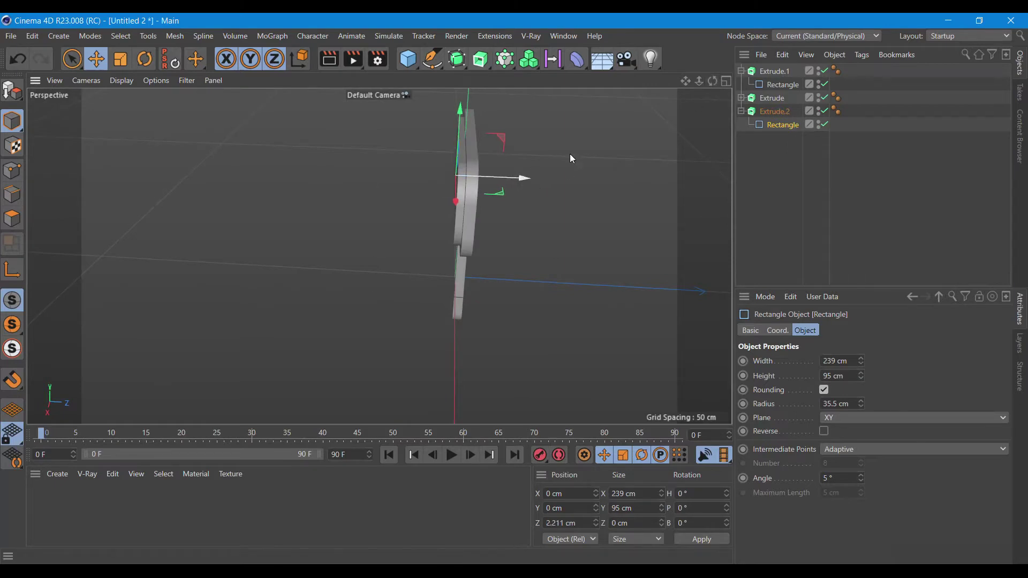
drag(712, 81, 378, 255)
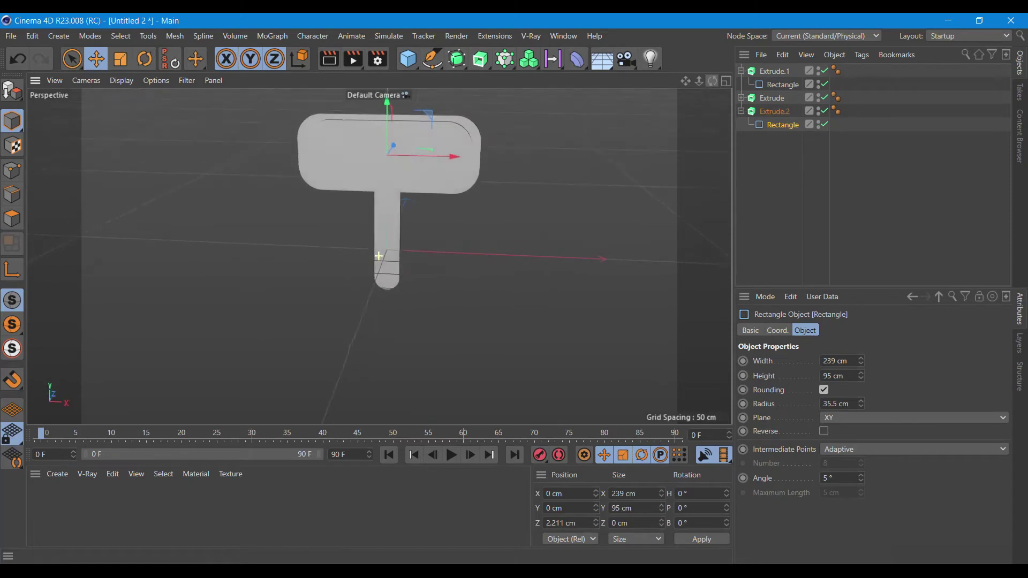
scroll(586, 188, down, 2)
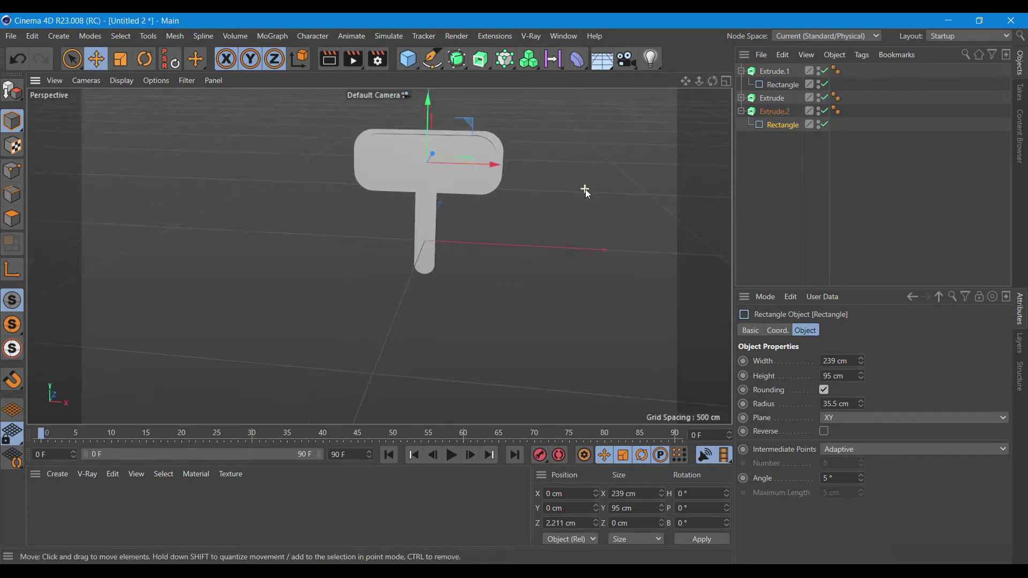
Add a Cylinder of about 156 cm radius with 111 rotation segments and no caps.
click(410, 60)
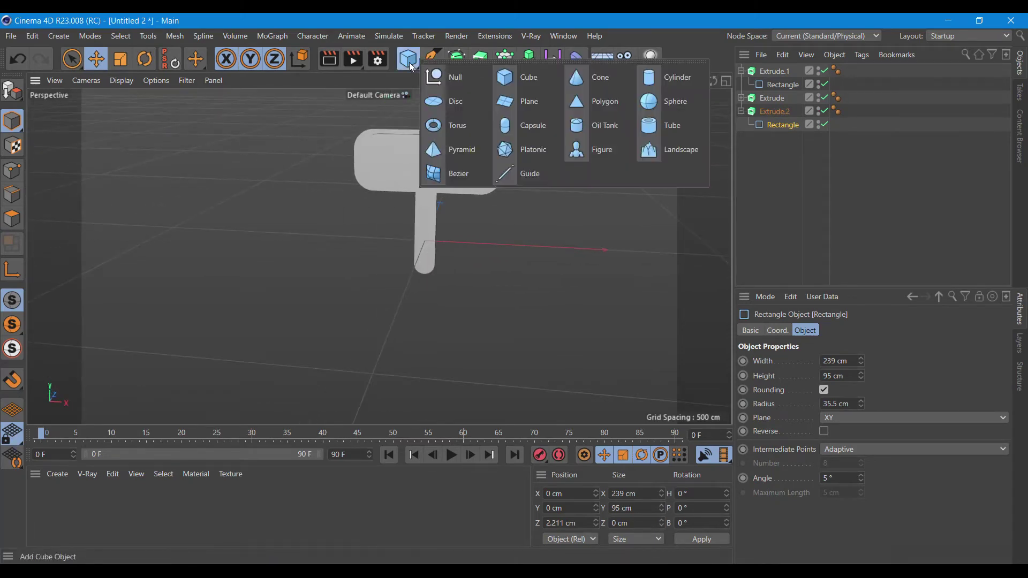
click(654, 84)
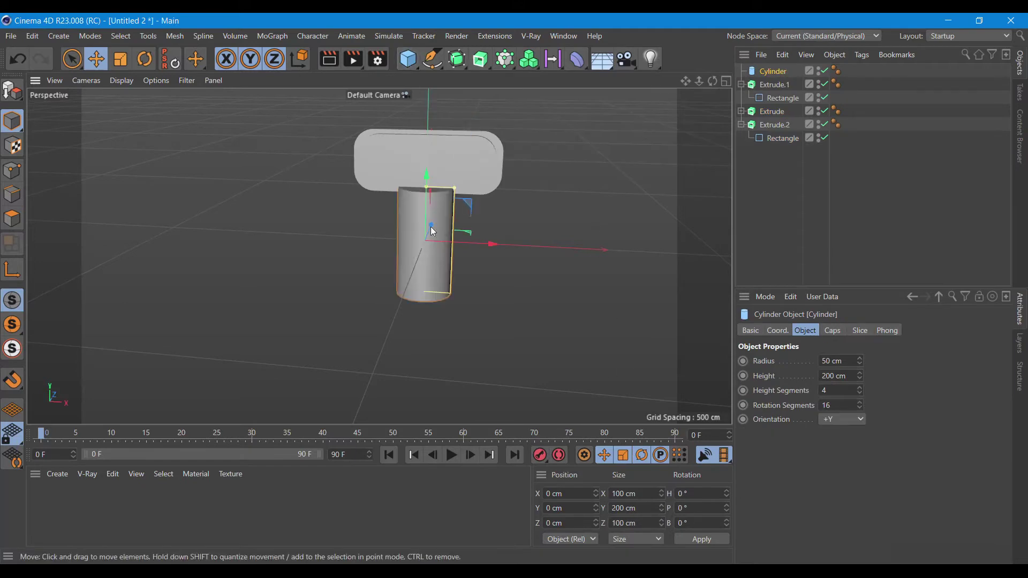
drag(459, 190, 539, 219)
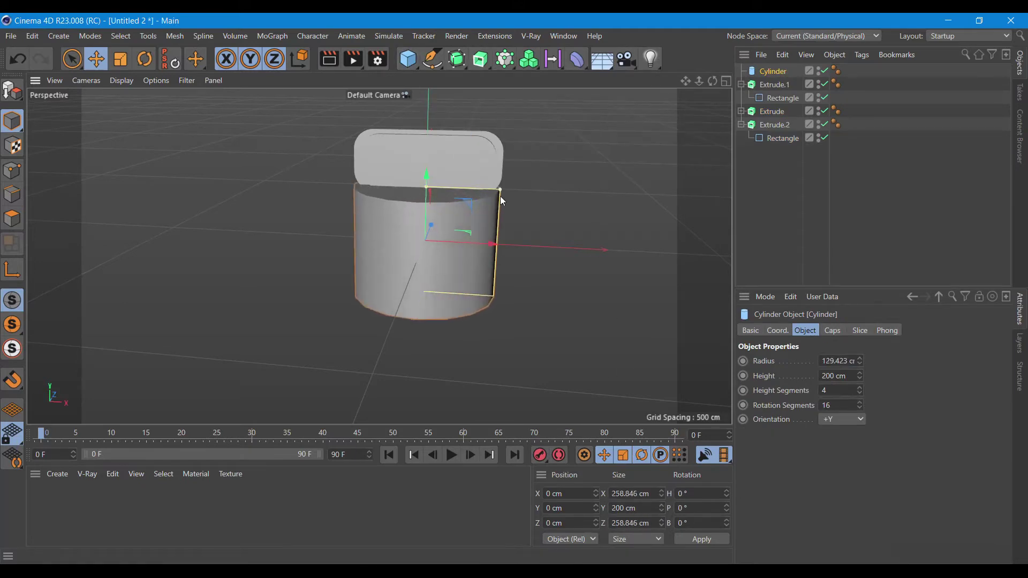
drag(859, 404, 860, 374)
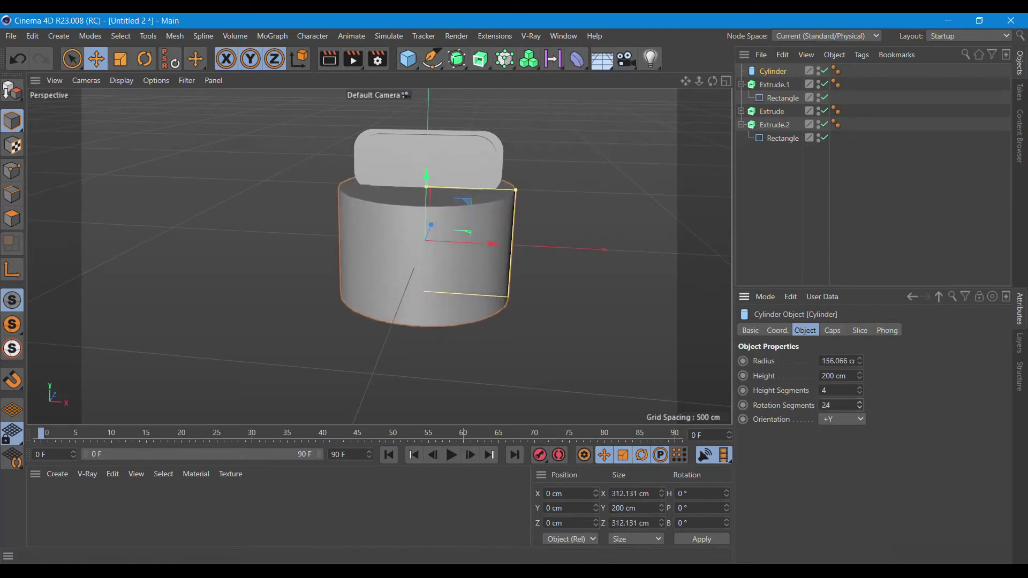
click(832, 332)
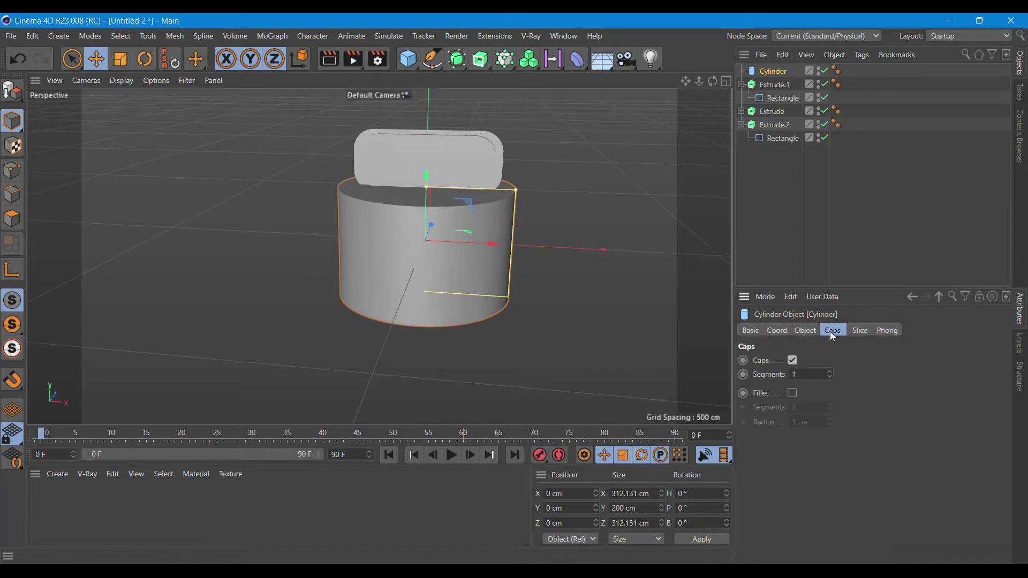
click(792, 362)
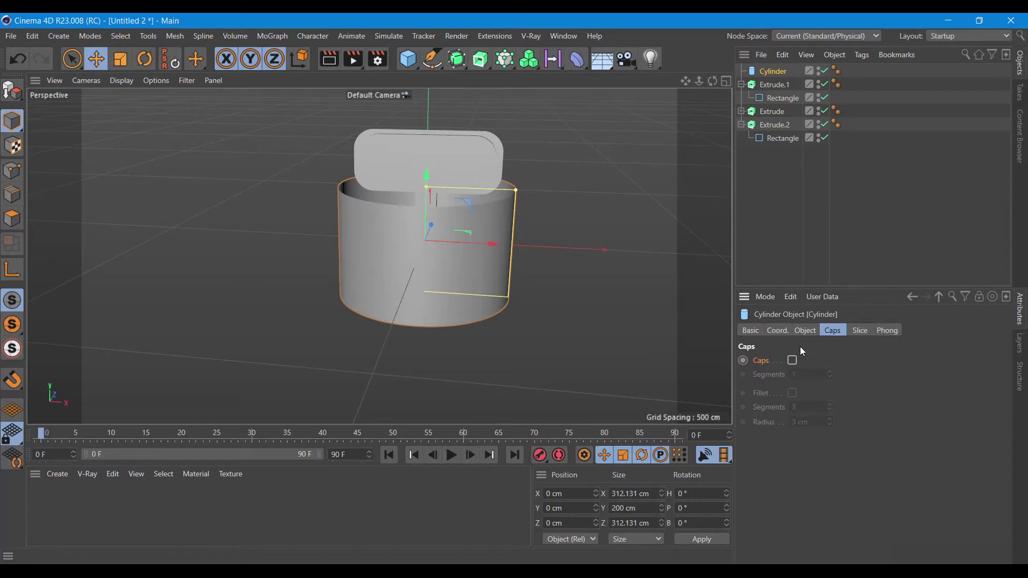
click(804, 331)
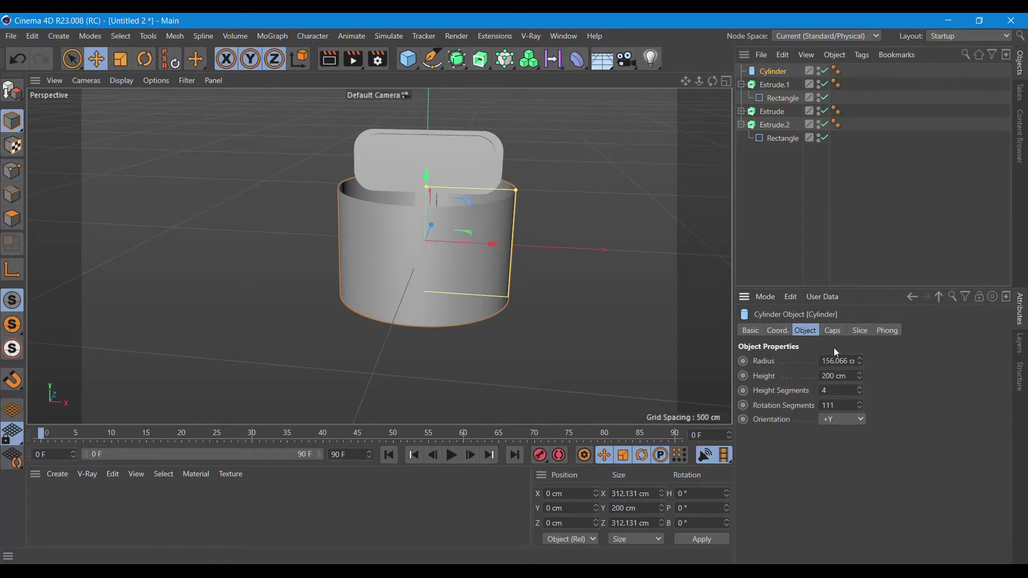
click(859, 331)
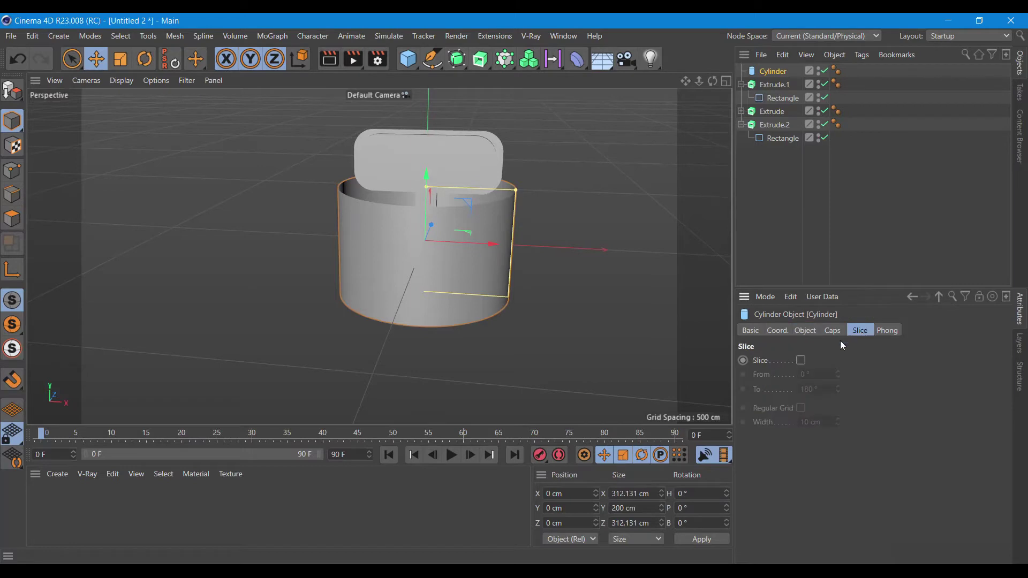
Slice the cylinder from −36° to 225° and lower it to about 62 cm tall.
click(801, 361)
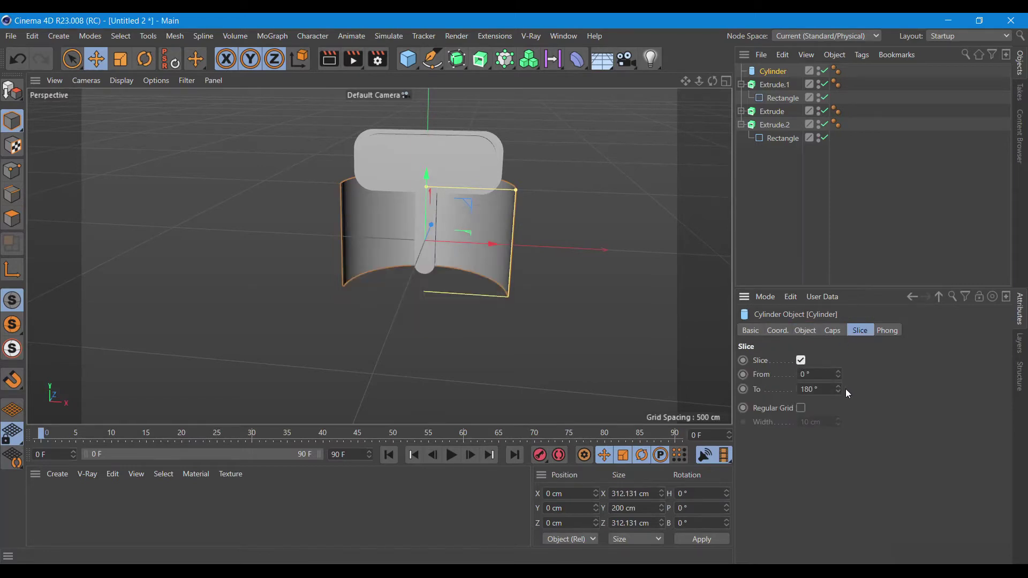
drag(838, 389, 838, 375)
drag(840, 377, 840, 398)
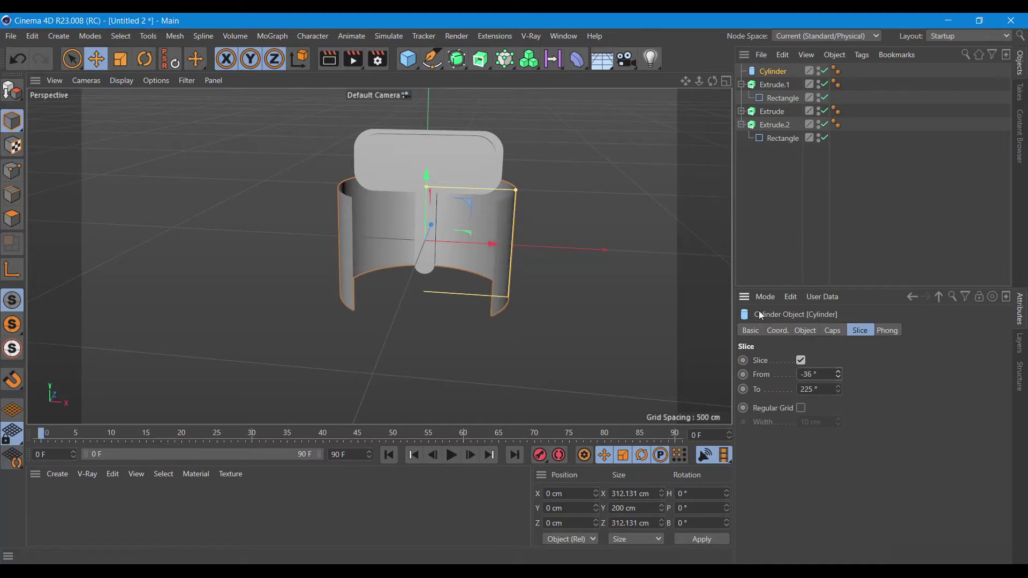
drag(428, 194, 428, 224)
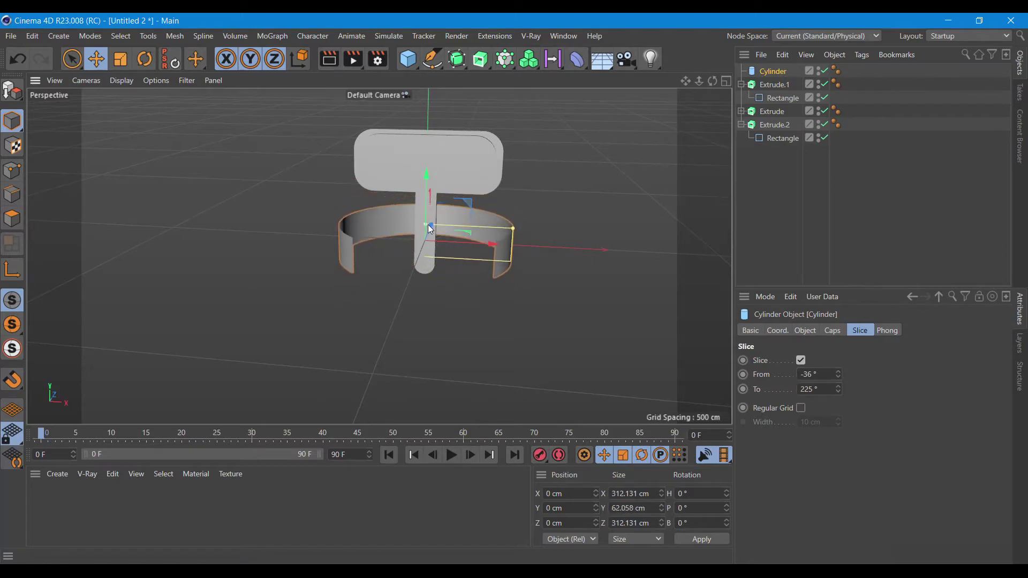
Move the band back to −117.505 cm in Z and widen it to about 371 cm.
mouse_move(712, 80)
mouse_down()
mouse_move(379, 255)
mouse_move(407, 251)
mouse_up()
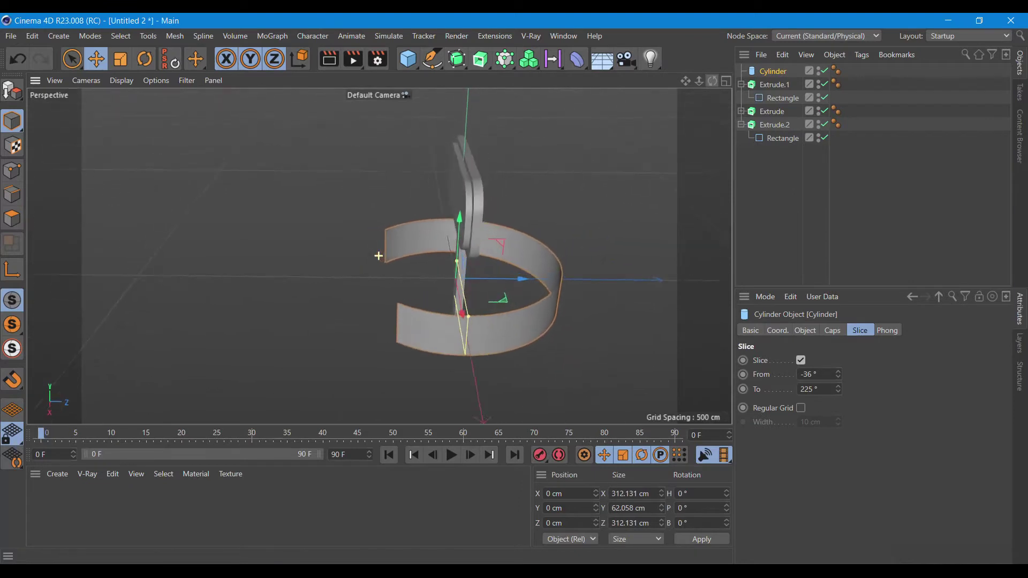
drag(521, 282, 445, 297)
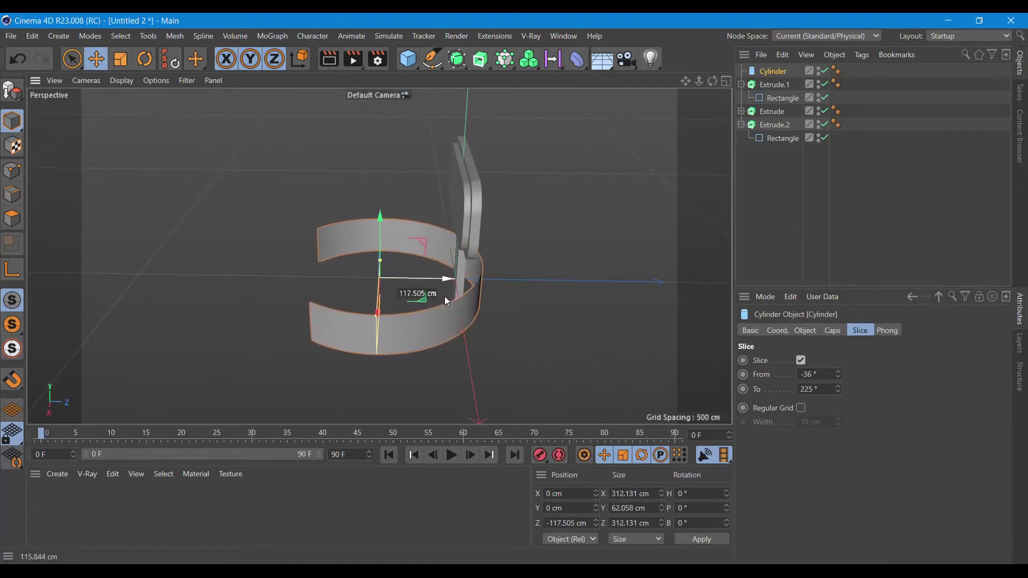
drag(712, 84, 378, 256)
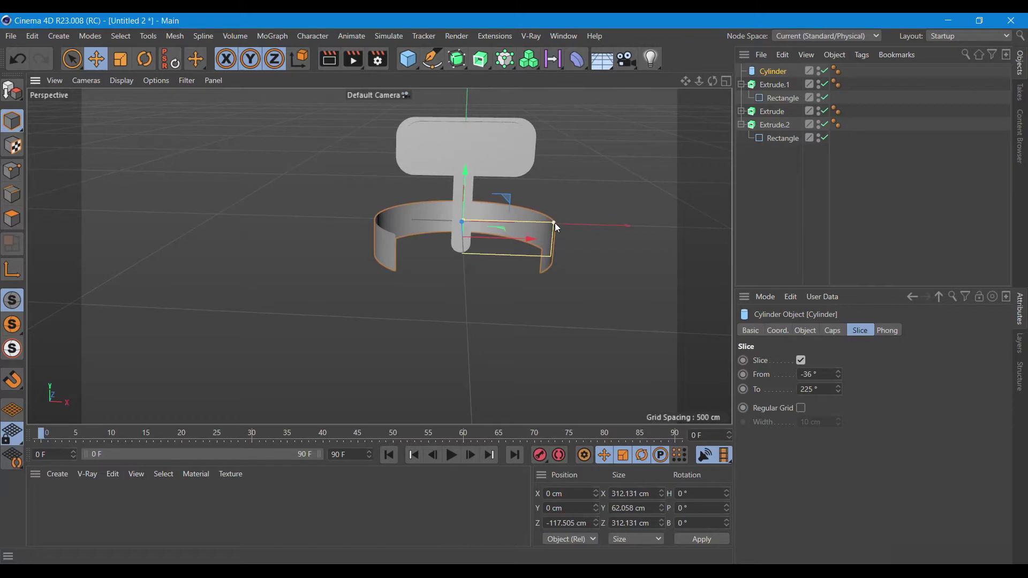
drag(554, 222, 571, 223)
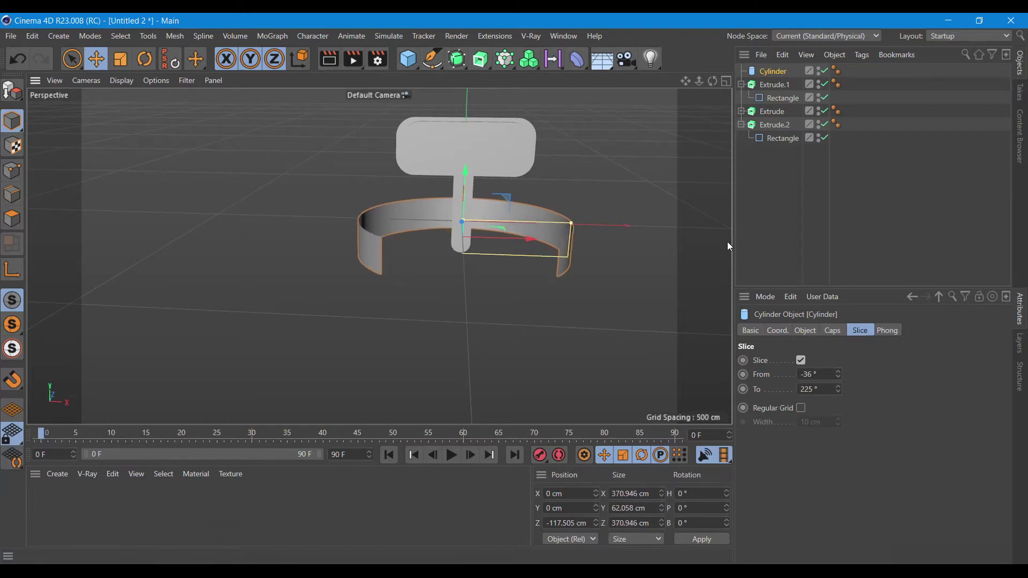
drag(712, 81, 669, 85)
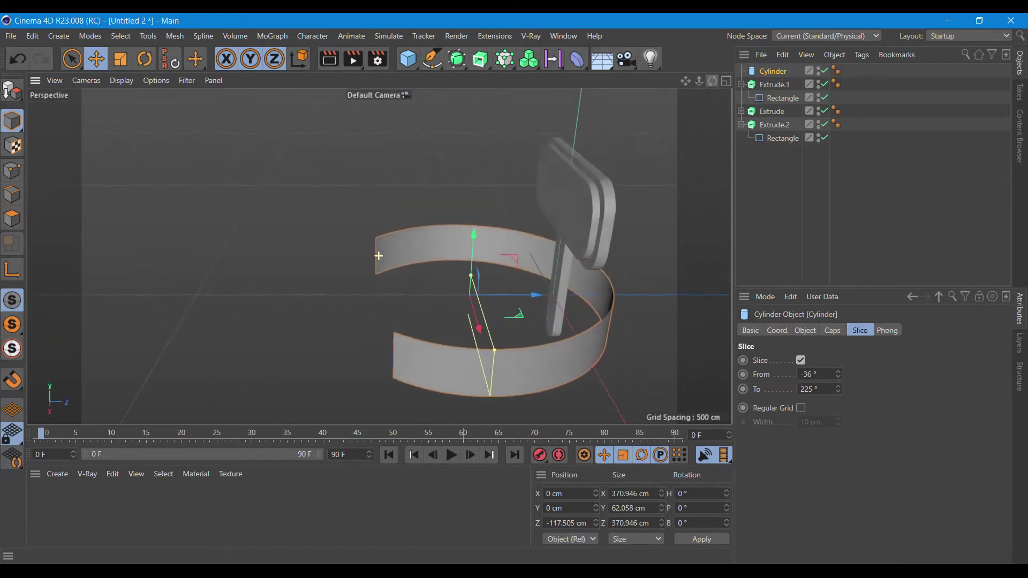
Move the armrest band further back to −177.436 cm in Z.
drag(378, 256, 709, 83)
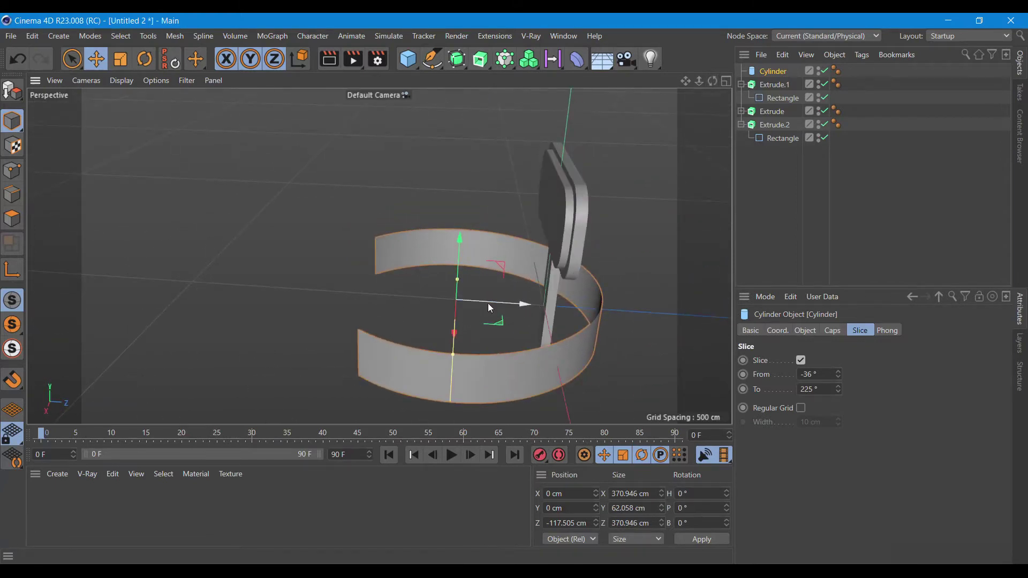
drag(487, 303, 444, 303)
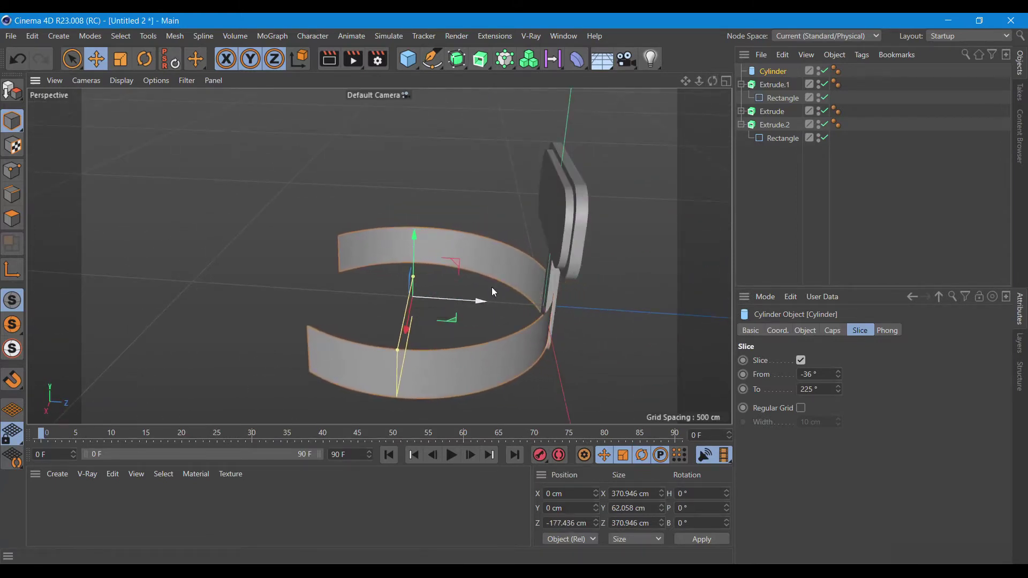
drag(713, 81, 669, 85)
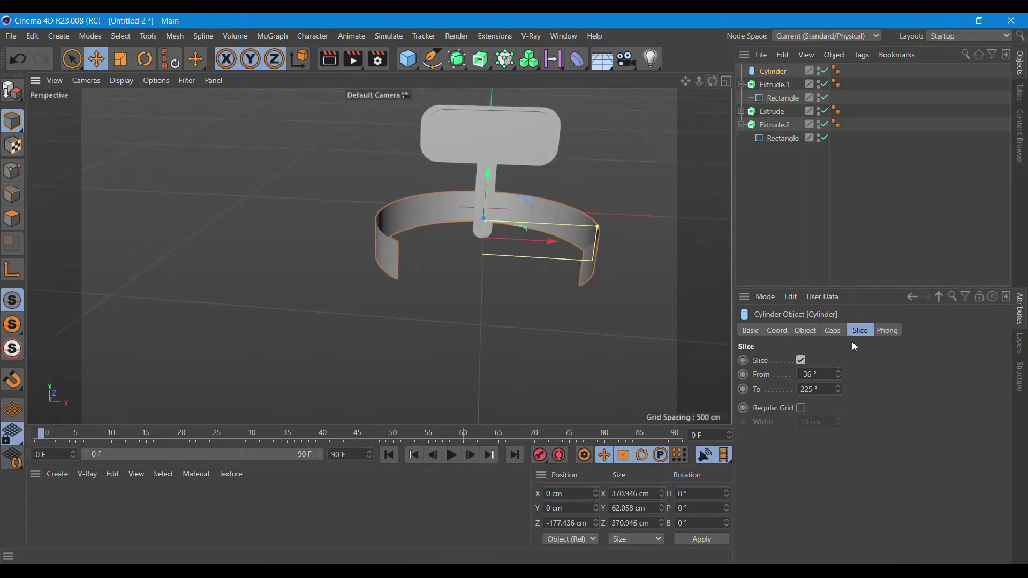
mouse_move(838, 374)
mouse_down()
mouse_move(838, 364)
mouse_move(838, 378)
mouse_up()
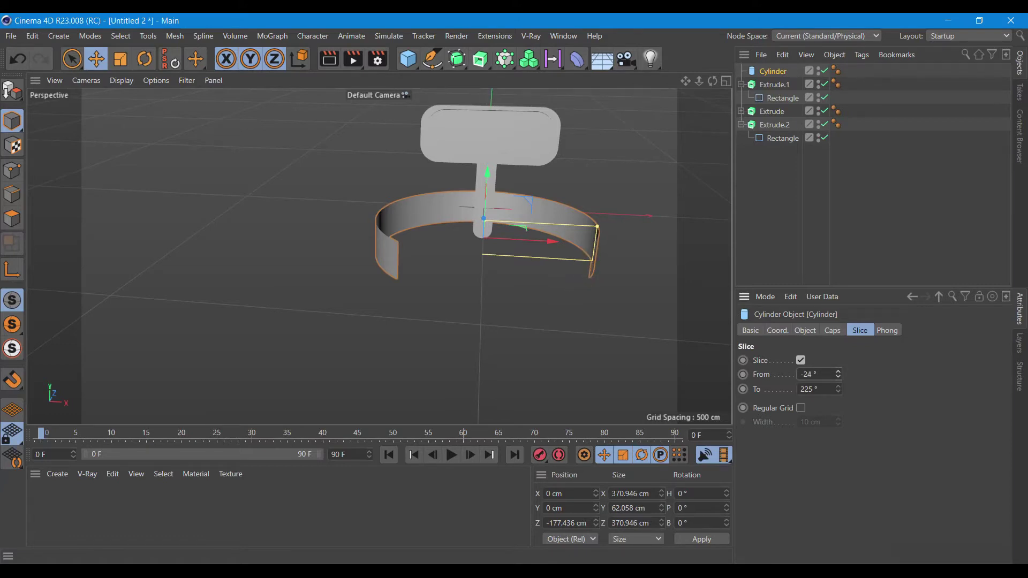
mouse_move(713, 80)
mouse_down()
mouse_move(378, 256)
mouse_move(713, 125)
mouse_up()
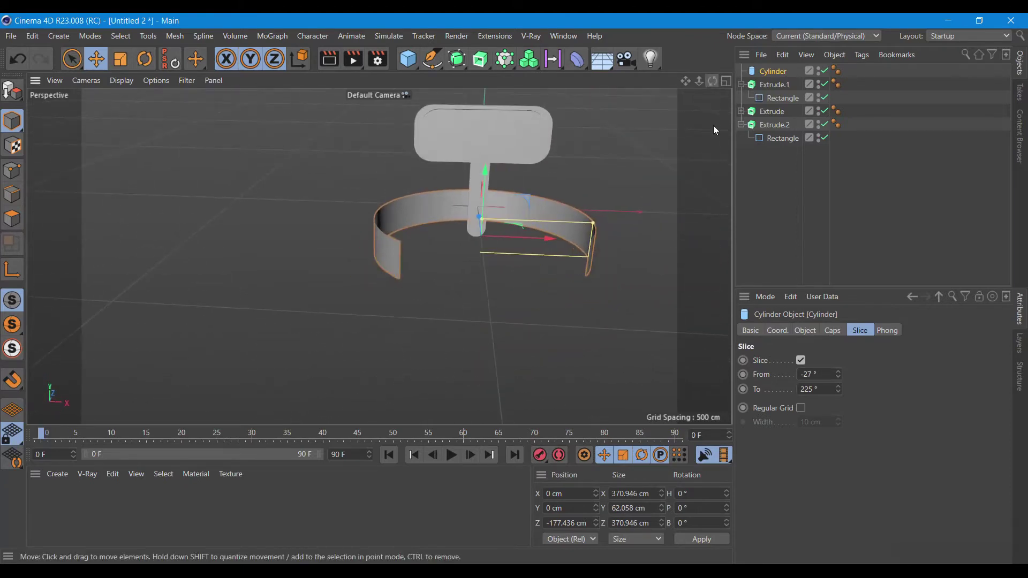
Set the slice start to −36° and make the cylinder editable.
click(827, 374)
text(-36)
key(Return)
click(800, 408)
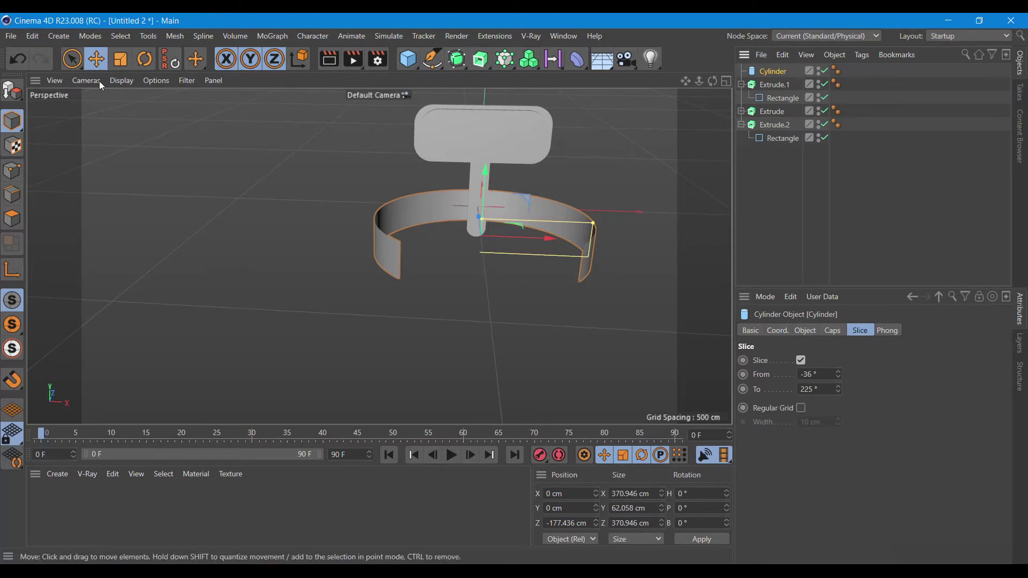
click(11, 99)
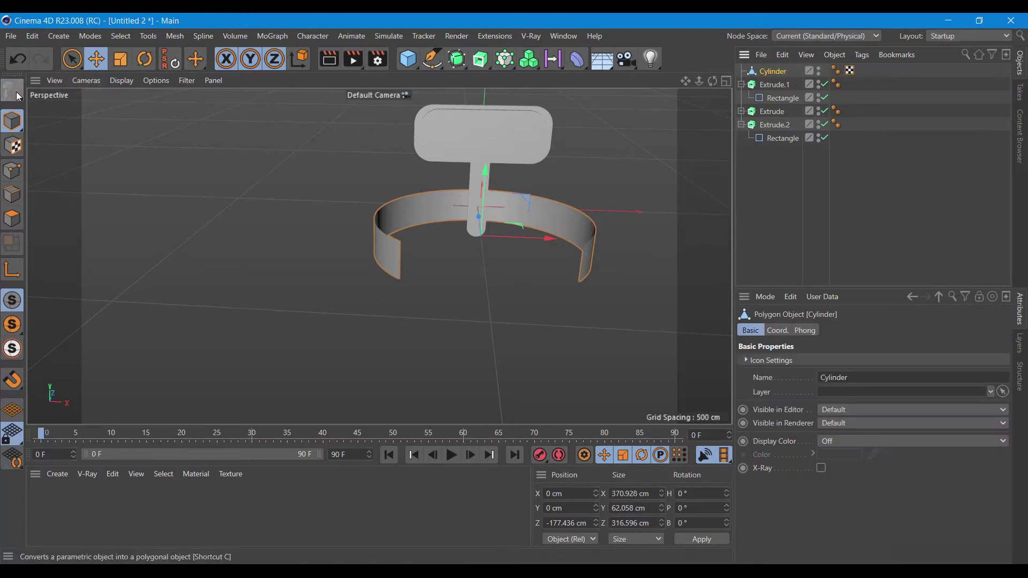
Select every polygon of the band in polygon mode.
click(12, 218)
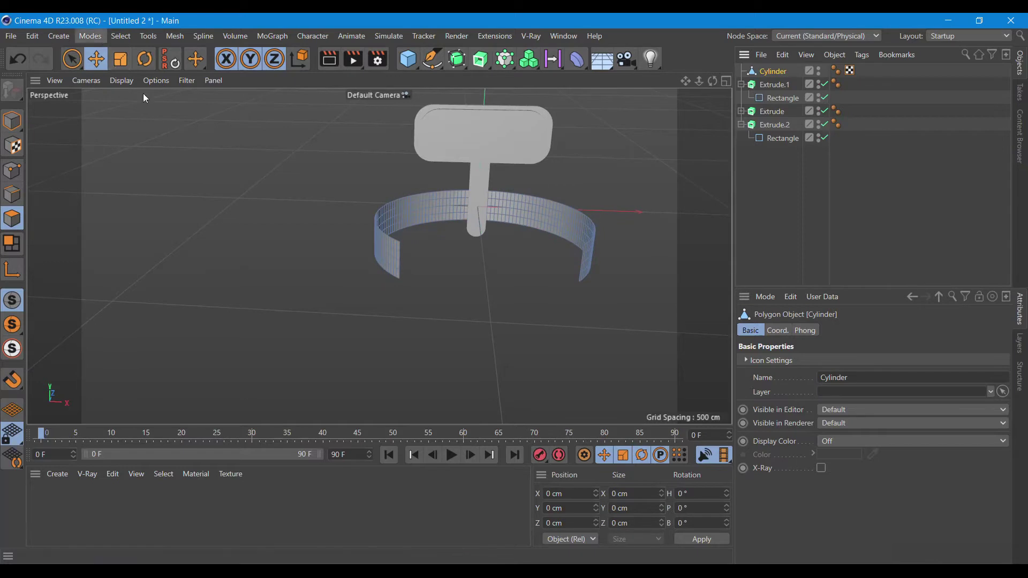
click(116, 37)
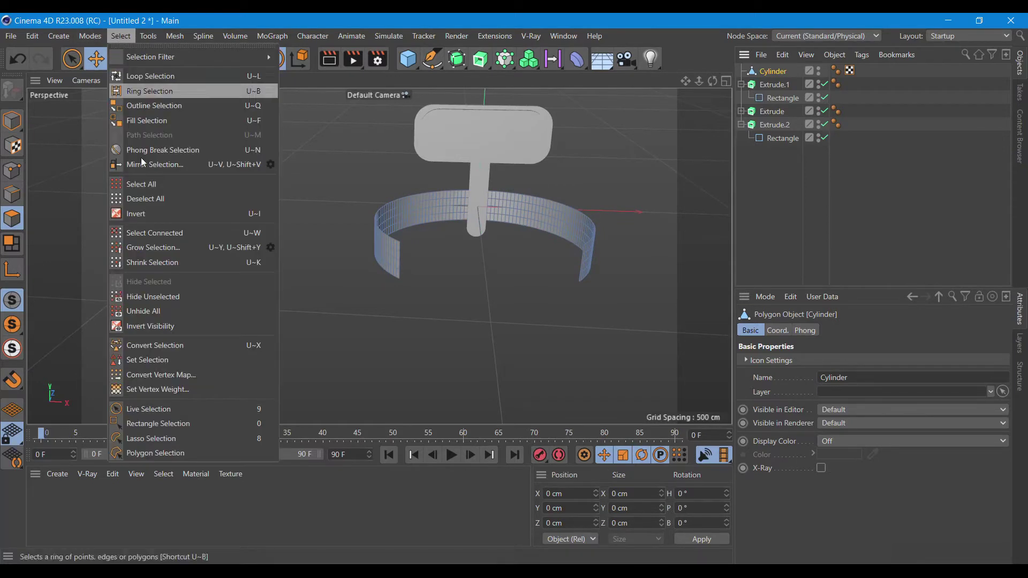
click(158, 189)
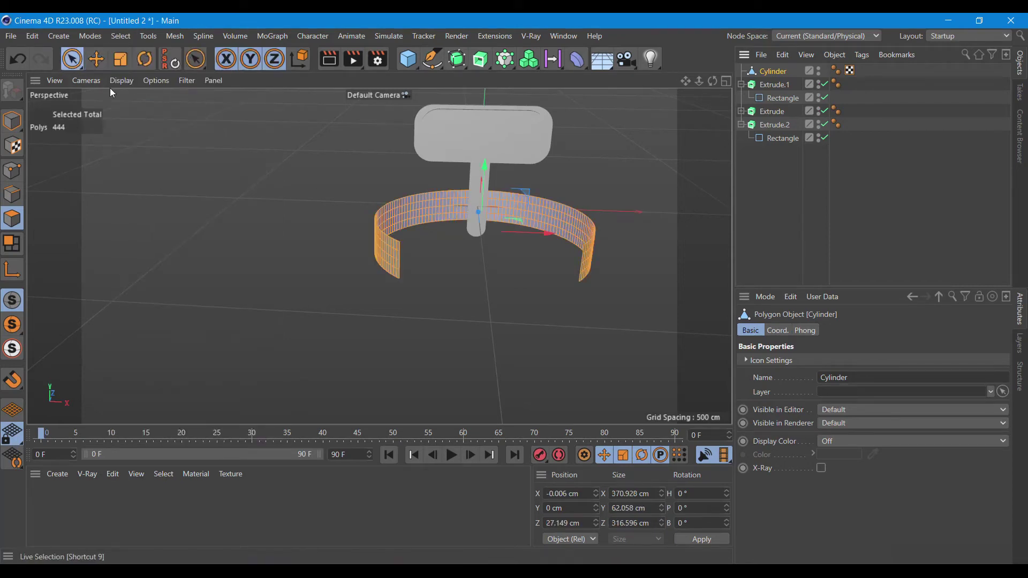
key(9)
Extrude the band's polygons 5 cm with Create Caps enabled.
key(m)
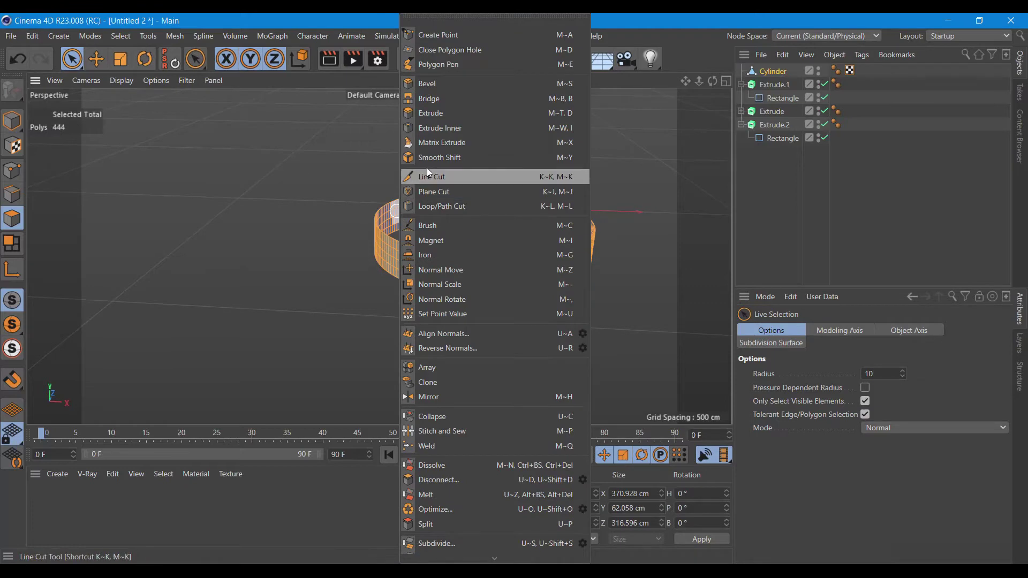
click(451, 115)
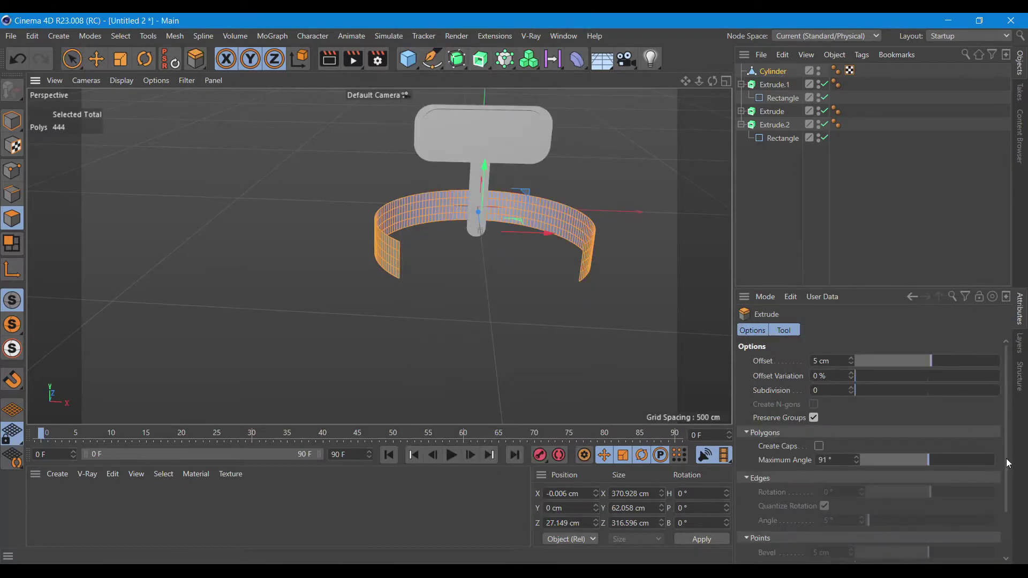
click(819, 446)
drag(1009, 462, 908, 545)
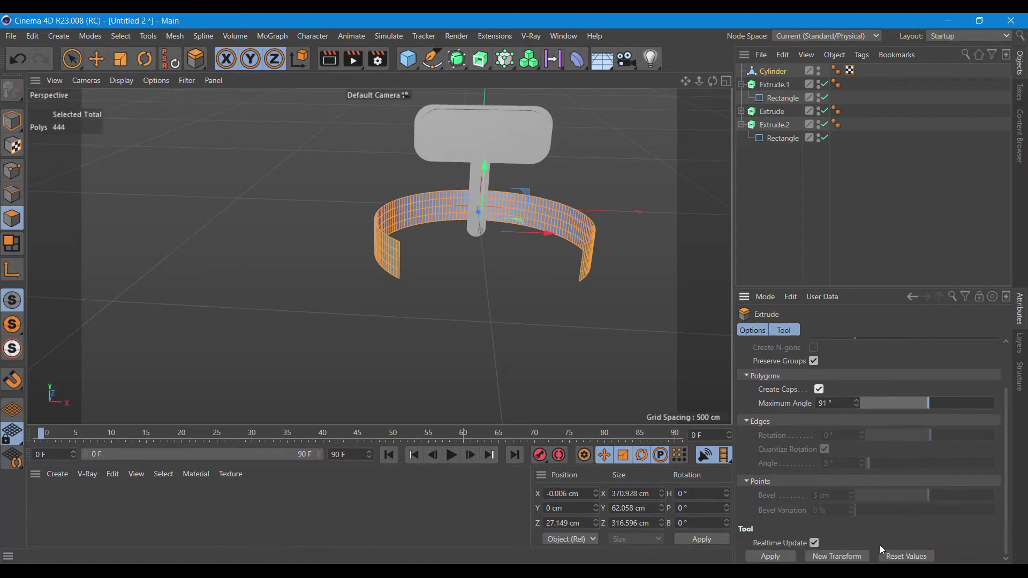
click(781, 559)
scroll(452, 246, up, 3)
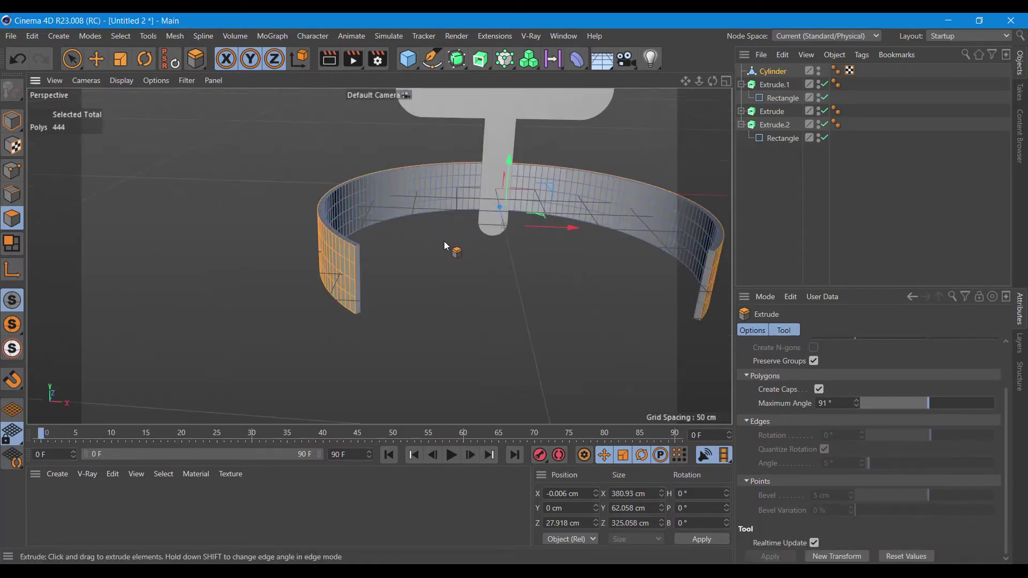
Bevel the band's selected faces with an 11 cm offset, then return to Model mode.
right_click(354, 260)
click(396, 82)
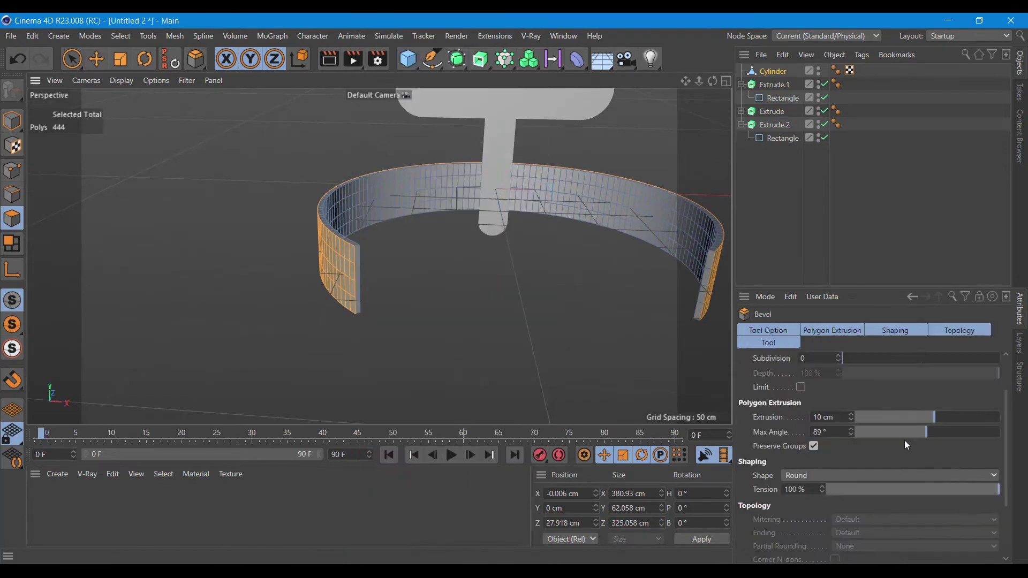
scroll(1011, 428, up, 2)
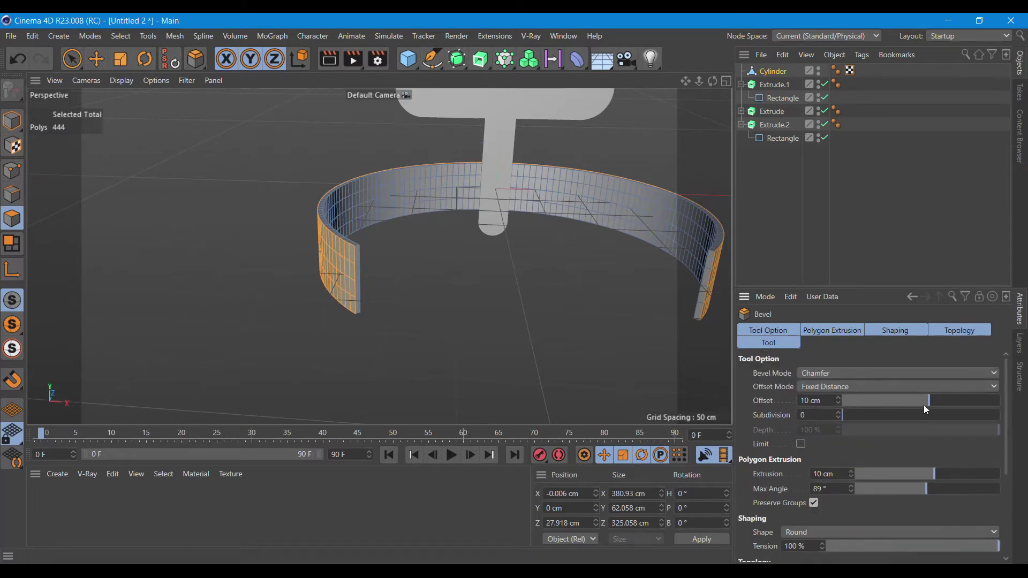
mouse_move(931, 404)
mouse_down()
mouse_move(914, 410)
mouse_move(930, 411)
mouse_up()
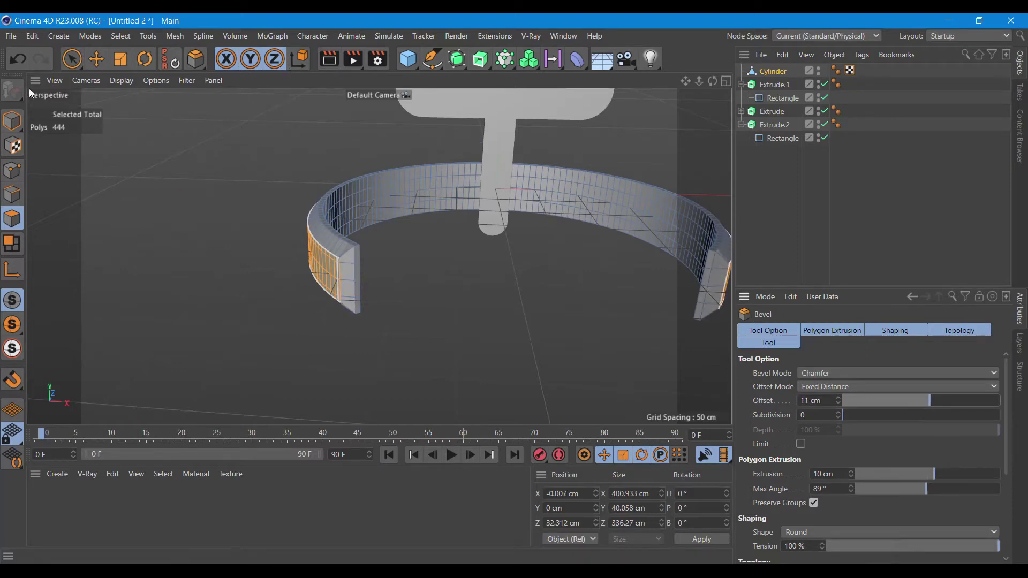
click(12, 120)
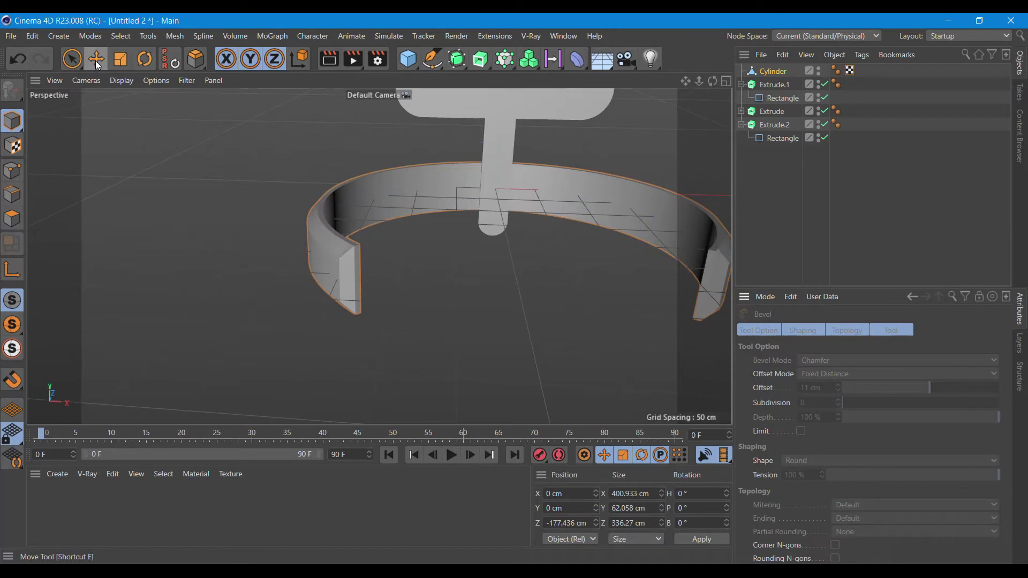
Nest the band Cylinder under a new Subdivision Surface and inspect the smoothed result.
click(97, 58)
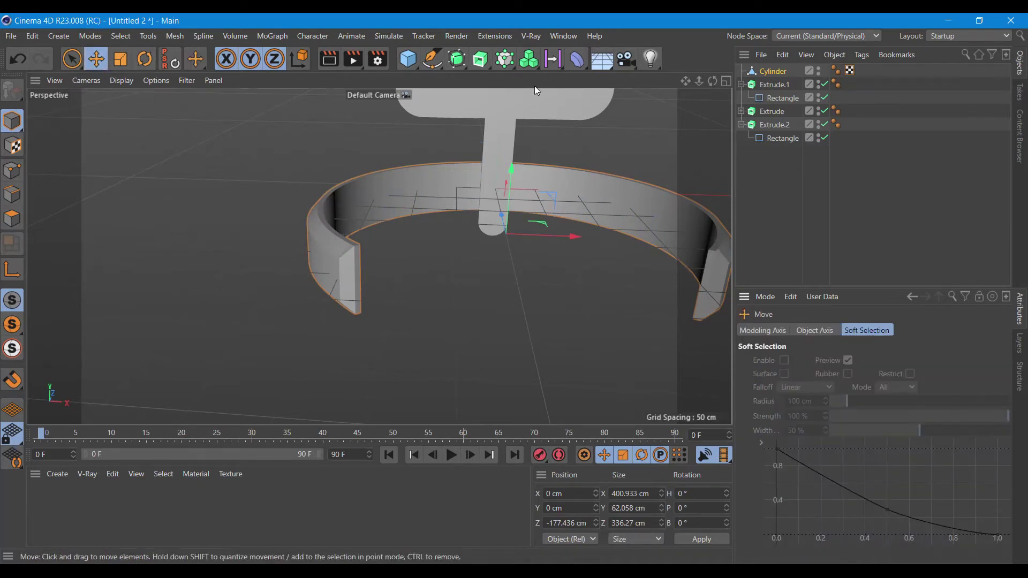
drag(456, 59, 489, 74)
click(489, 74)
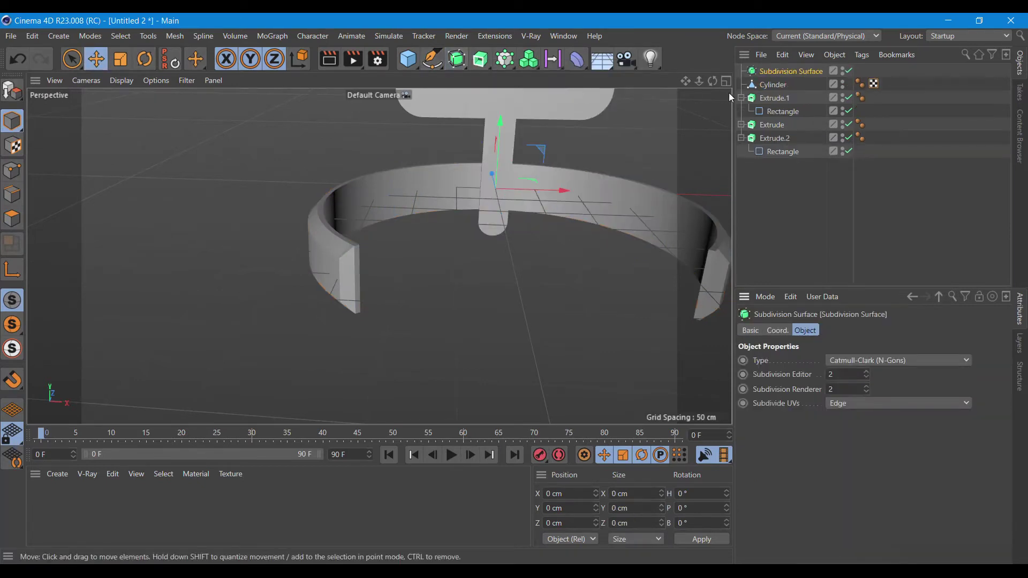
drag(774, 84, 780, 72)
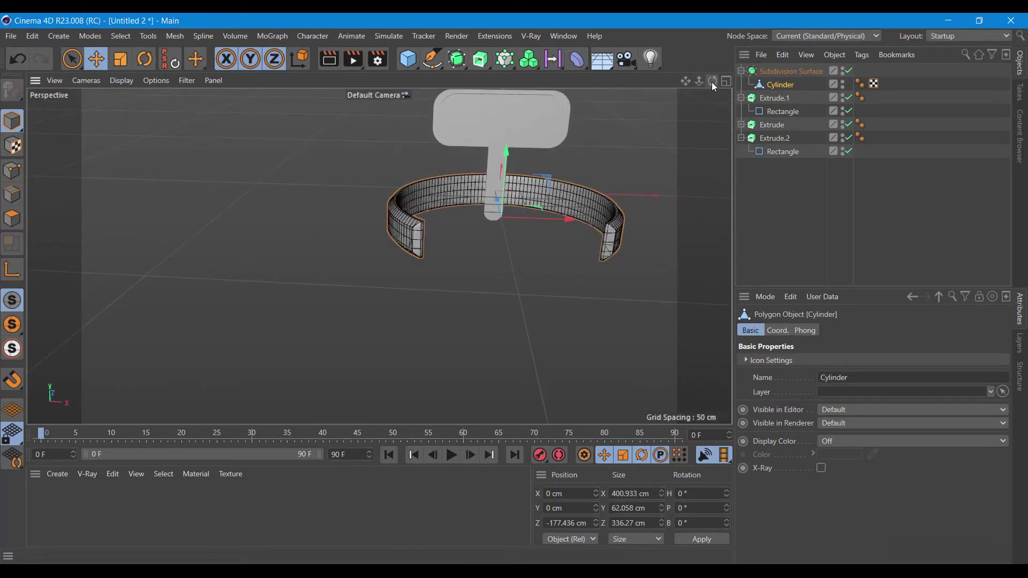
drag(713, 81, 615, 86)
mouse_move(379, 256)
alt+mouse_down()
mouse_move(369, 223)
mouse_move(353, 231)
alt+mouse_up()
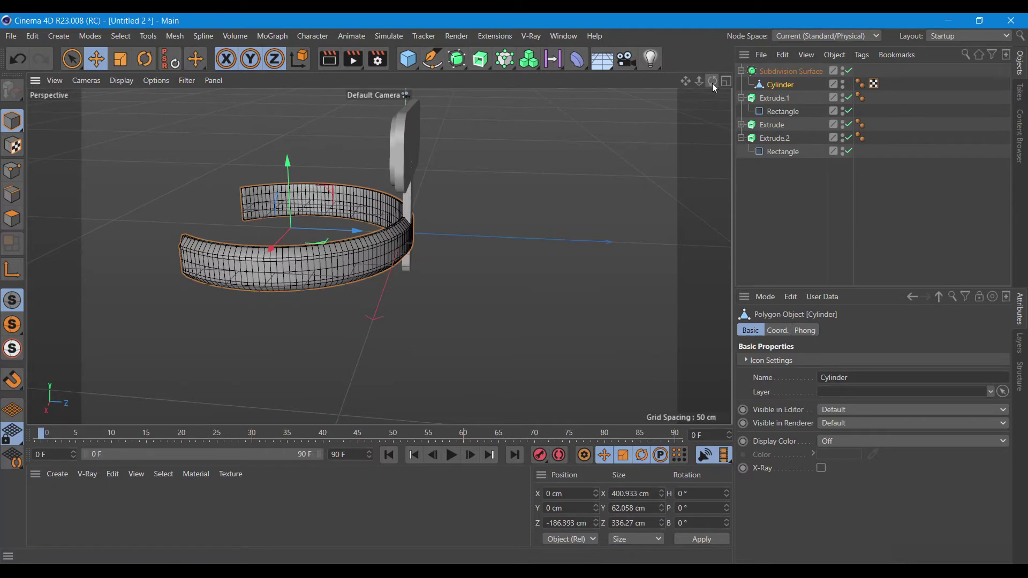
drag(712, 81, 708, 97)
scroll(587, 211, down, 2)
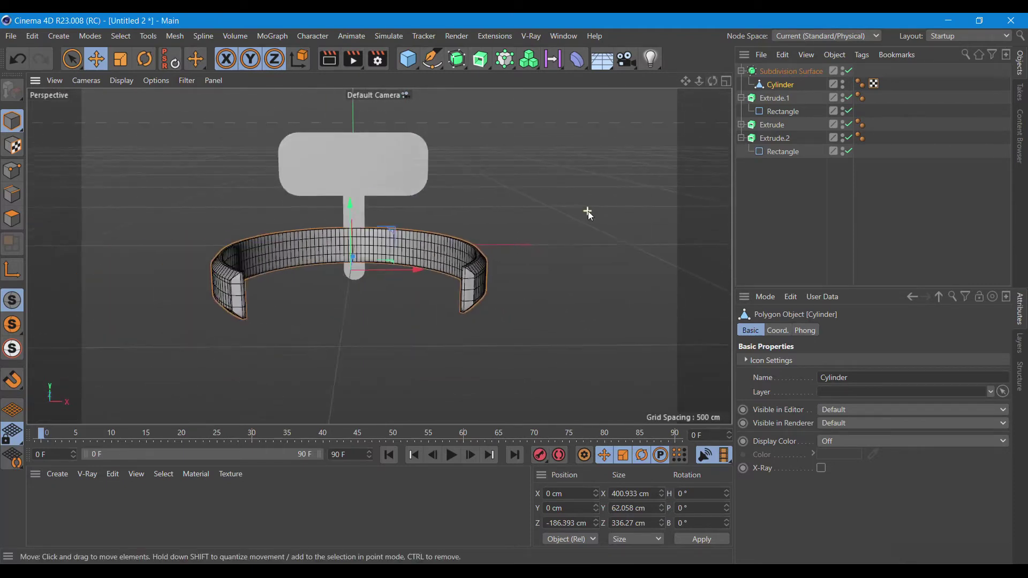
scroll(588, 211, down, 2)
scroll(588, 211, down, 2)
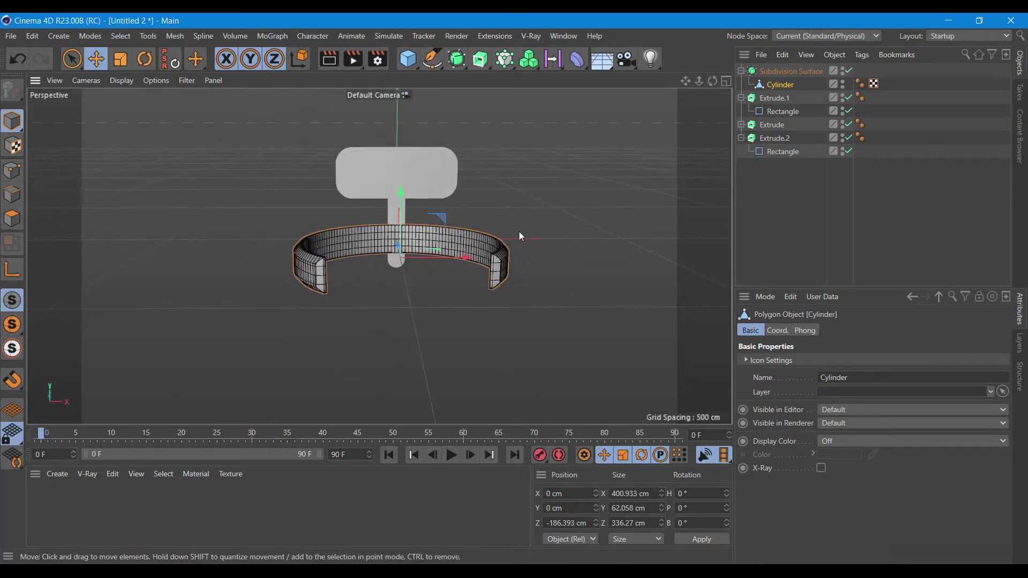
Widen the Rectangle profile under Extrude.1 to lengthen the stem.
click(392, 207)
click(777, 113)
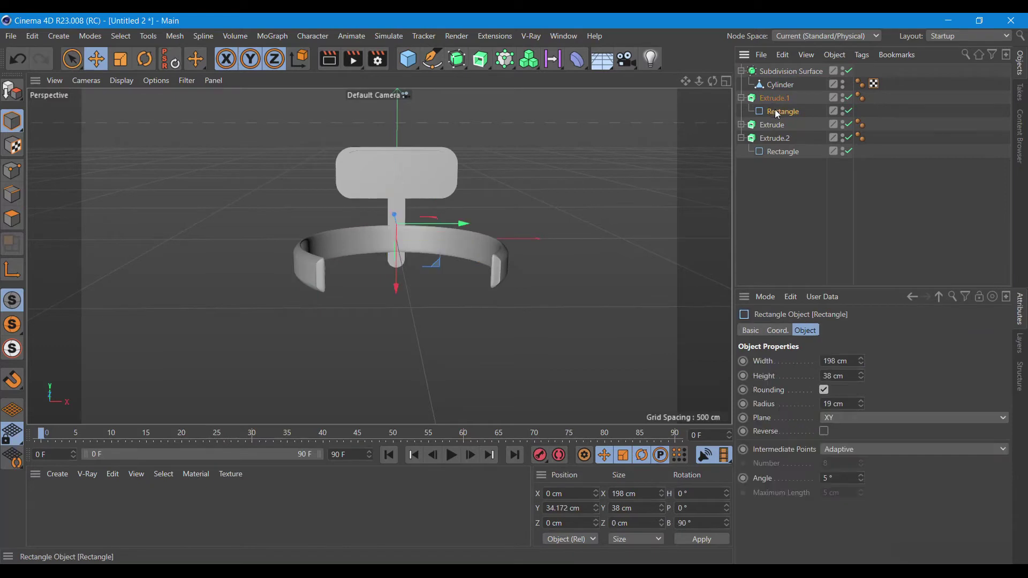
drag(861, 361, 863, 363)
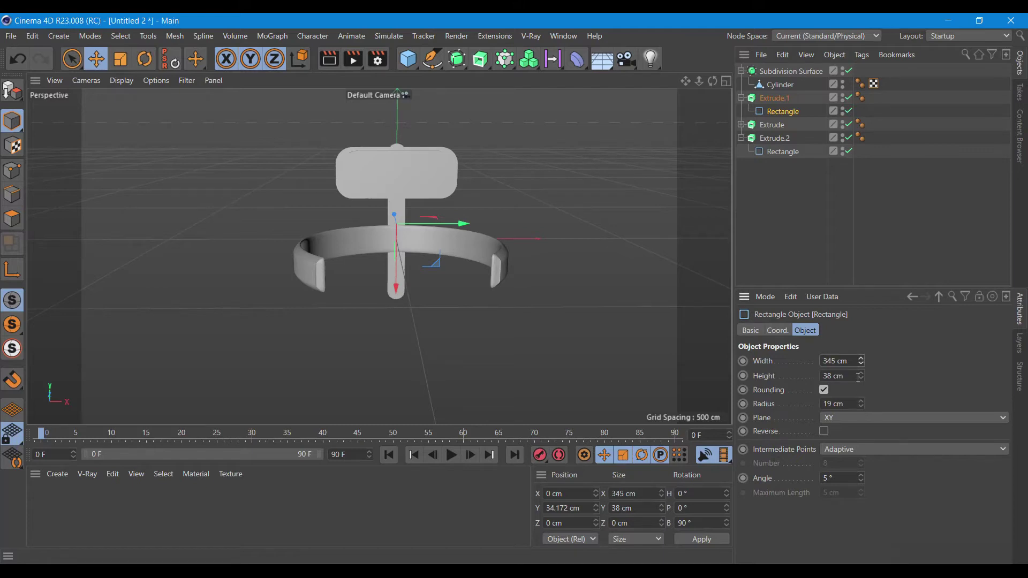
drag(861, 361, 862, 359)
Widen the top plate's Rectangle under Extrude to about 401 cm with fully rounded ends.
click(741, 125)
click(782, 138)
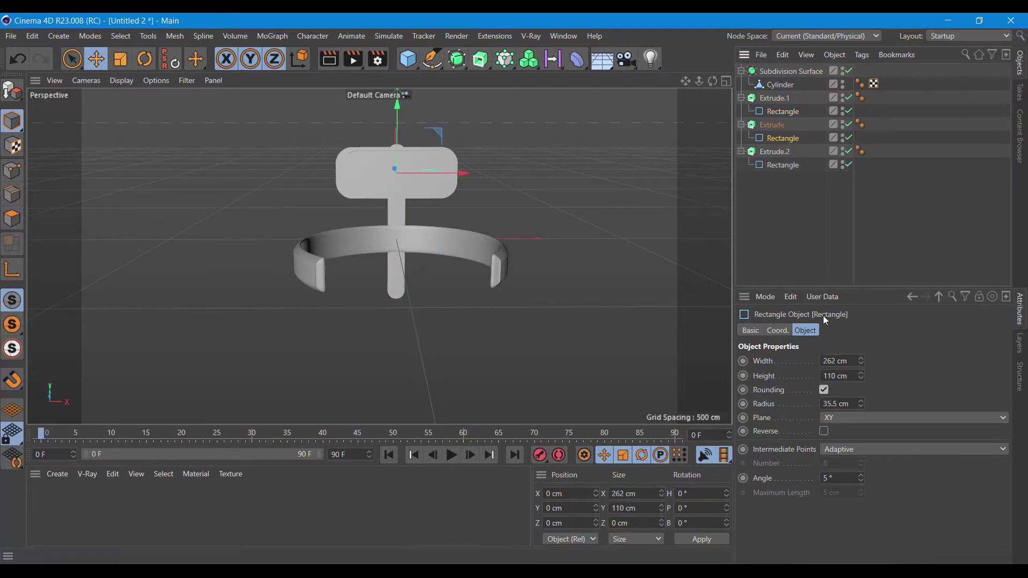
drag(860, 360, 862, 364)
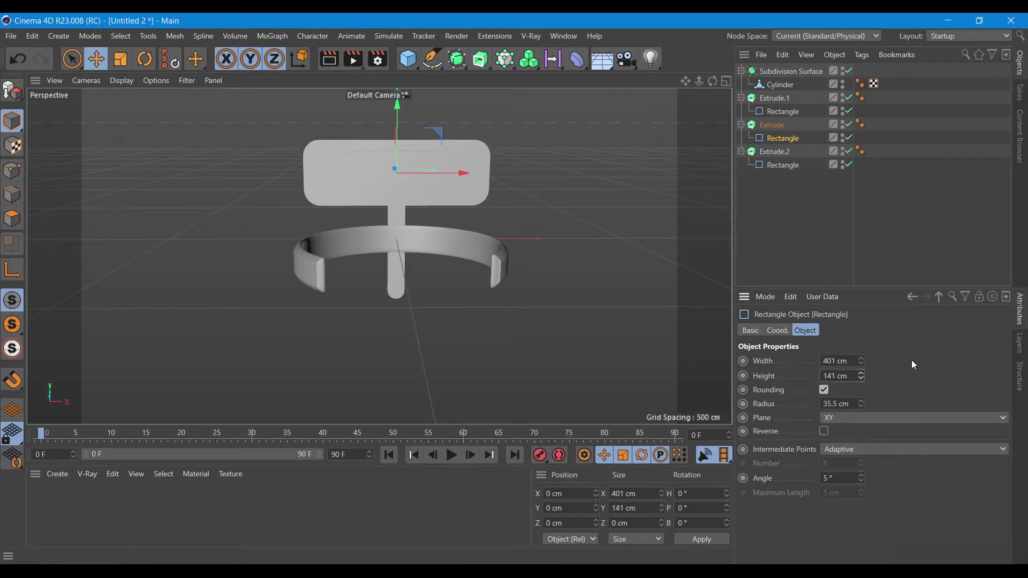
drag(861, 403, 861, 394)
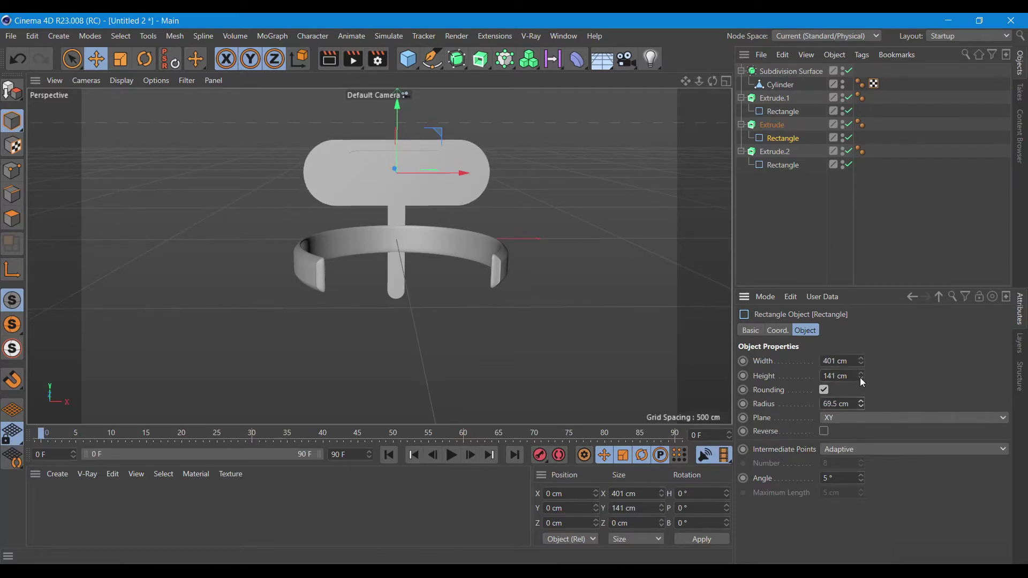
Enlarge Extrude.2's Rectangle to 378 × 132 cm with a 59.5 cm corner radius.
click(787, 165)
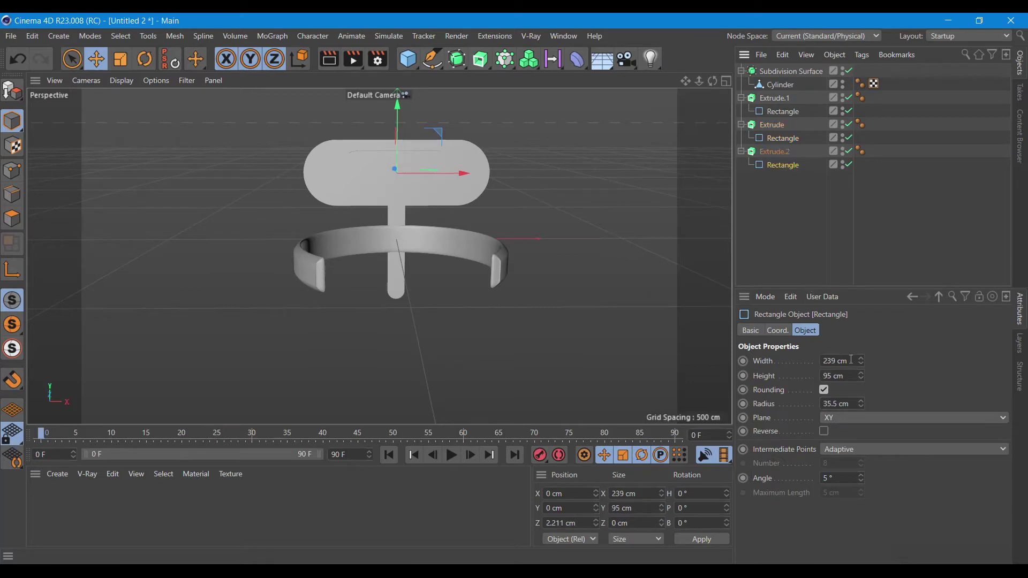
click(776, 139)
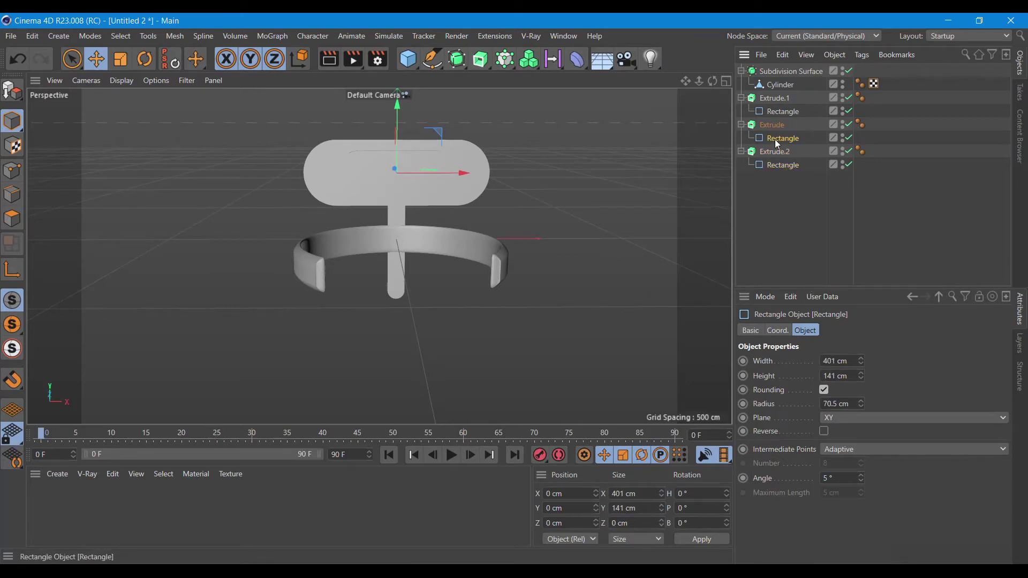
click(780, 170)
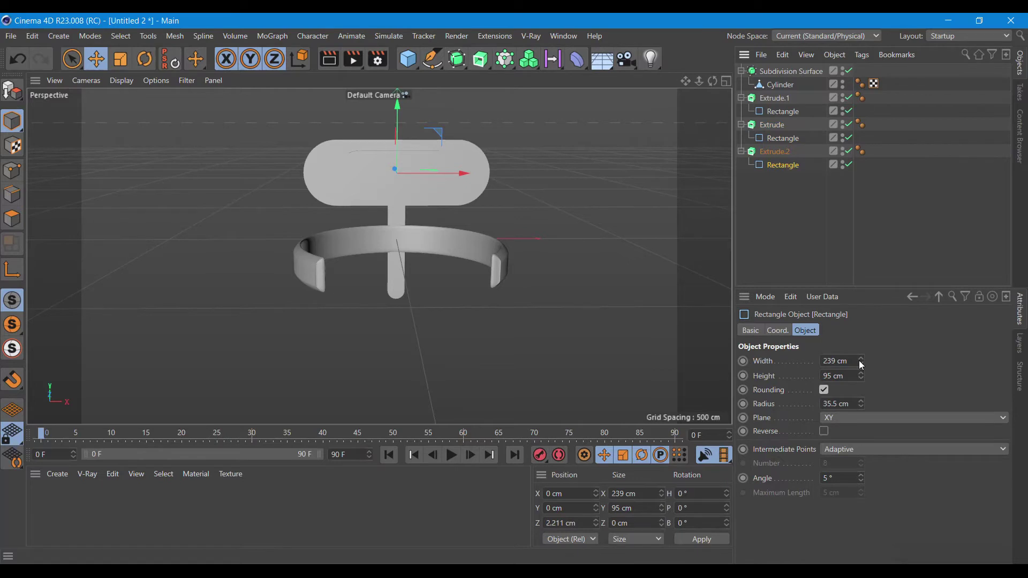
drag(860, 360, 860, 348)
drag(861, 375, 860, 364)
drag(712, 80, 778, 294)
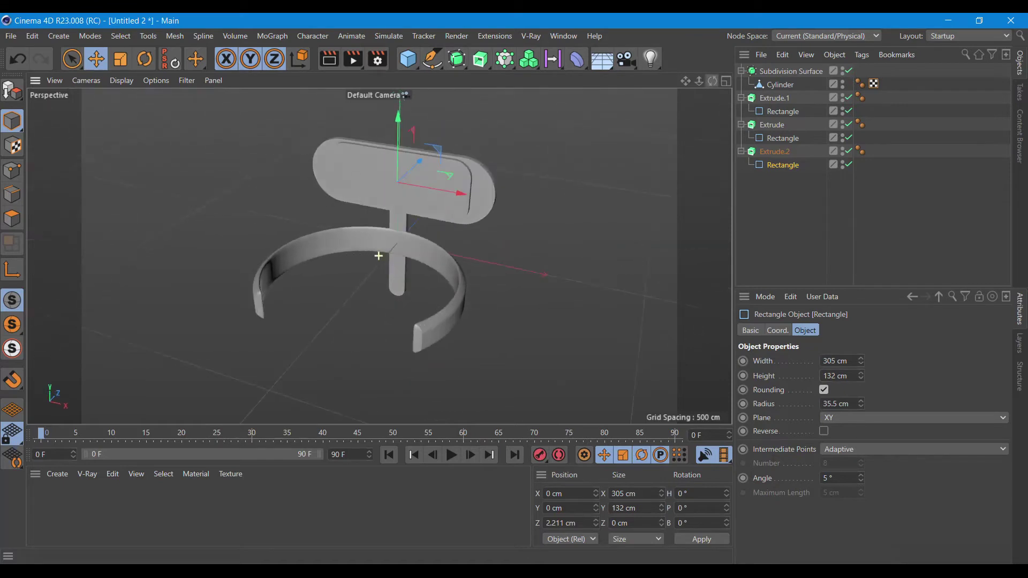
drag(861, 404, 861, 394)
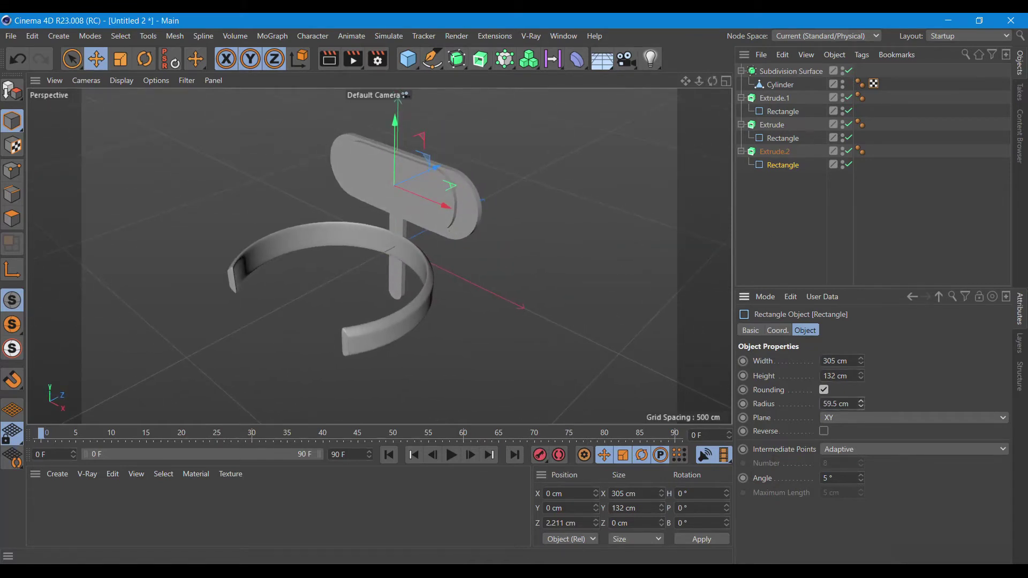
mouse_move(861, 361)
mouse_down()
mouse_move(860, 332)
mouse_move(860, 354)
mouse_up()
click(55, 475)
mouse_move(78, 339)
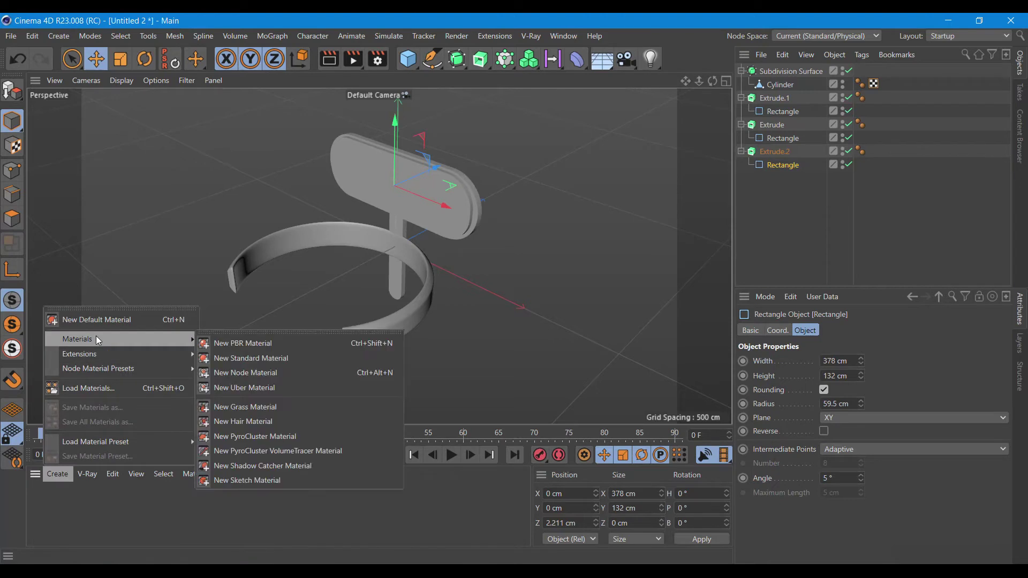
Apply a white Mat to Extrude.2 and a dark Mat.1, colour channel off, to Extrude.
click(227, 358)
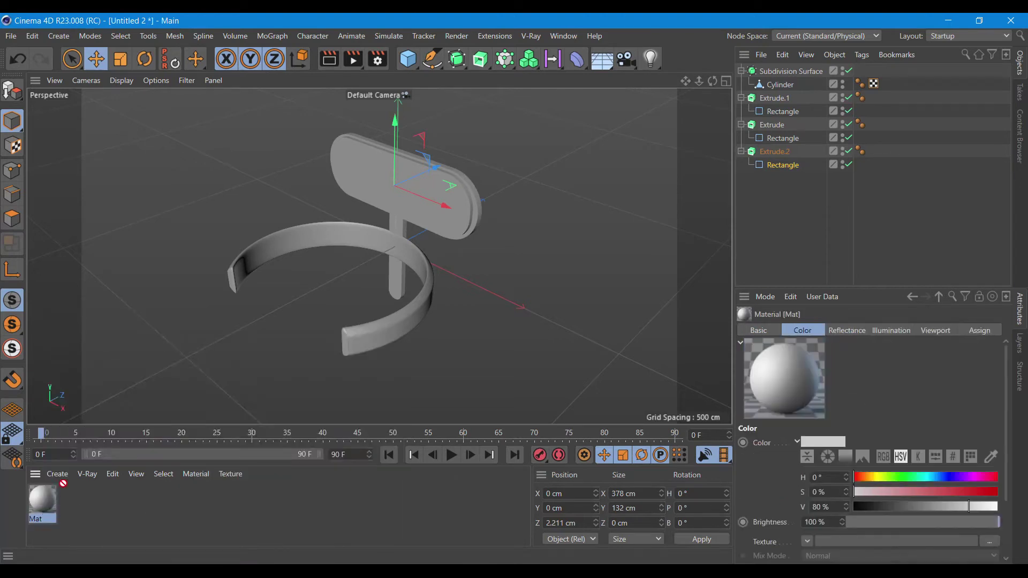
drag(697, 202, 777, 154)
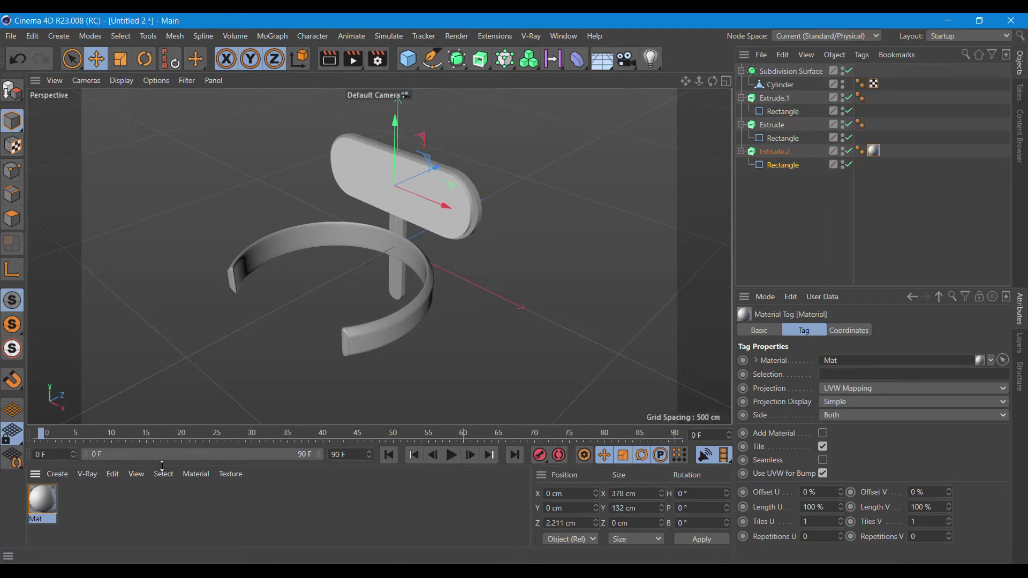
double_click(72, 502)
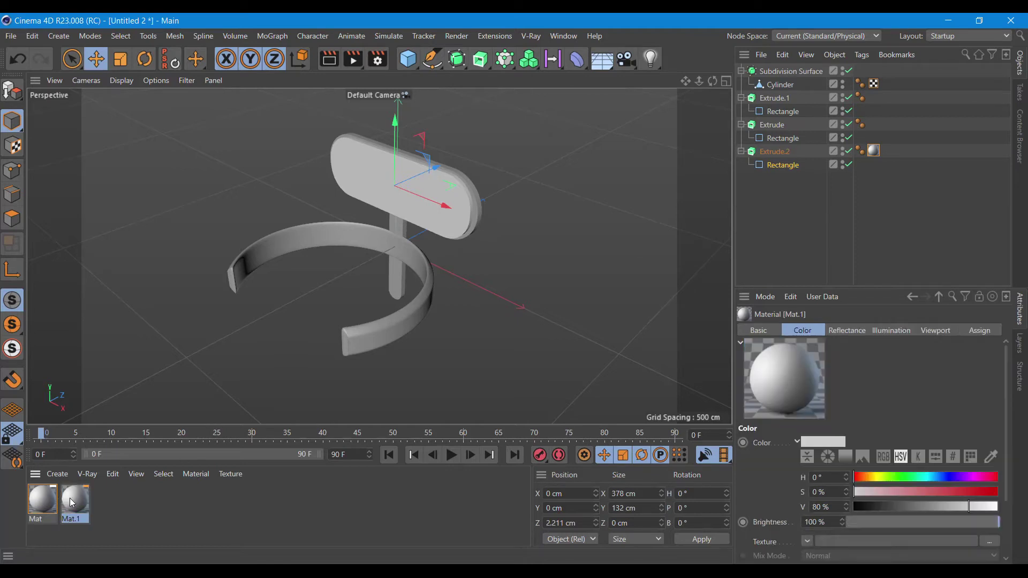
double_click(72, 502)
click(267, 218)
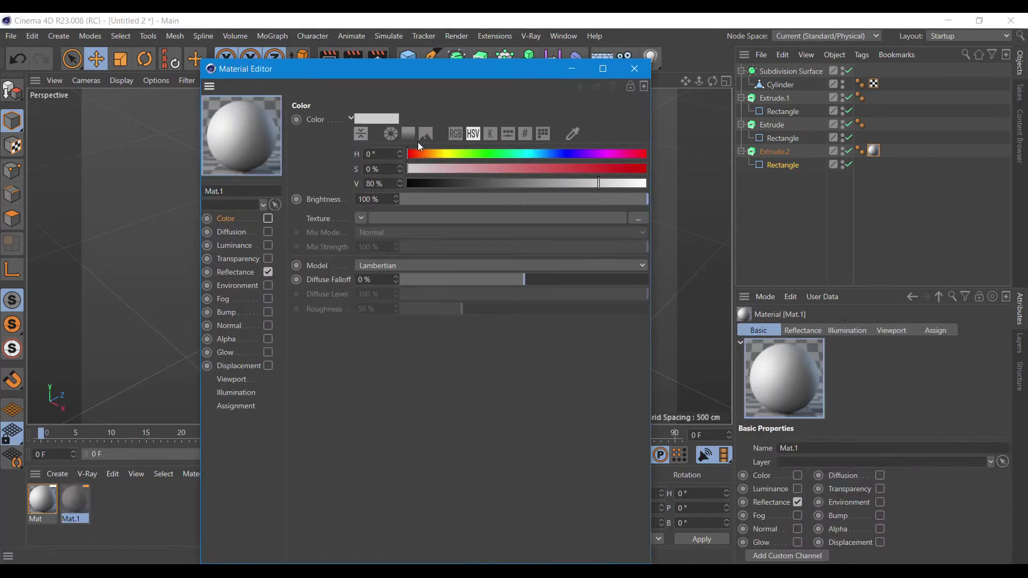
click(645, 70)
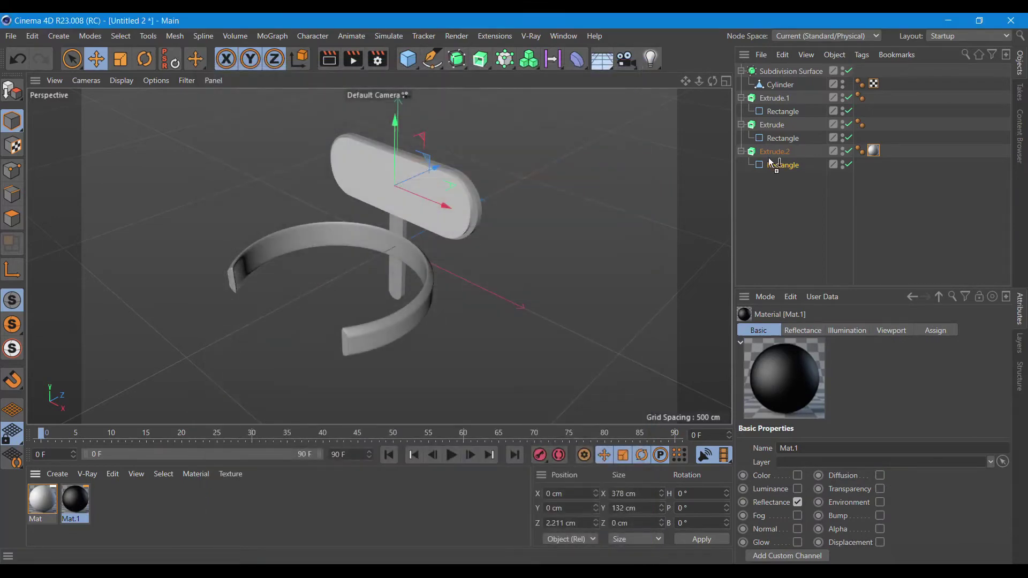
drag(748, 167, 772, 125)
alt+drag(647, 138, 581, 162)
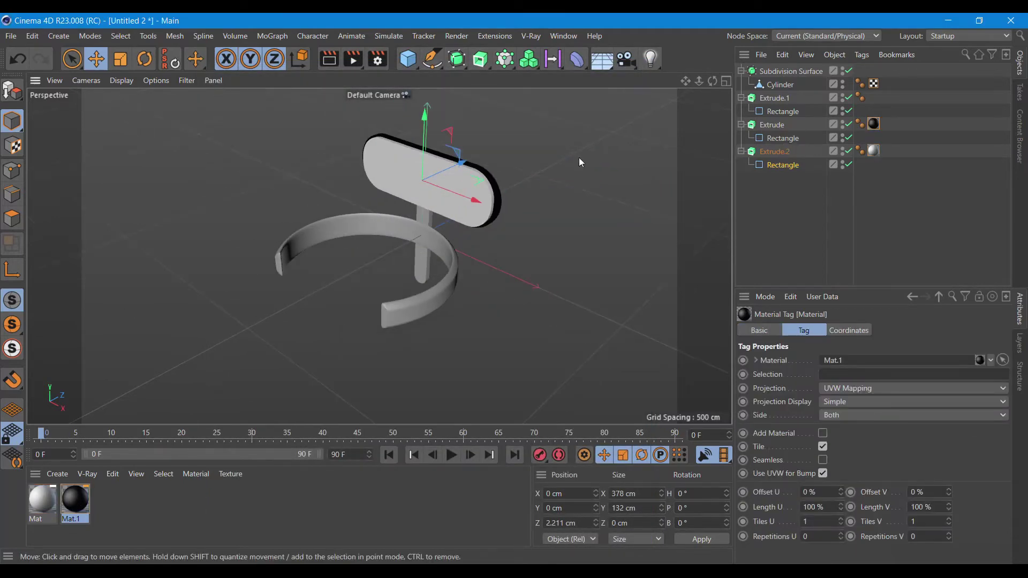
Preview a render of the chair and orbit to face it front-on.
click(329, 59)
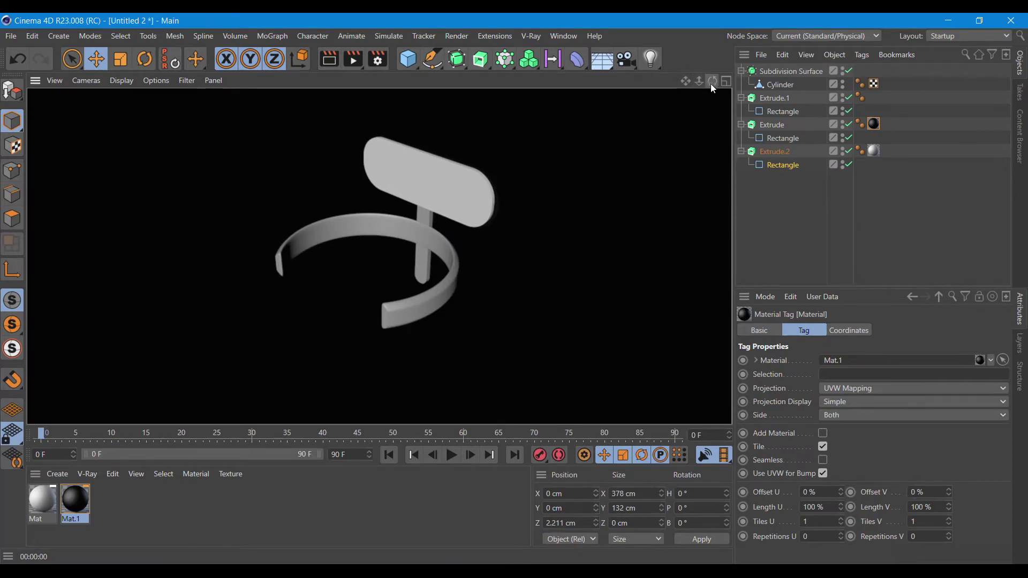
drag(711, 84, 728, 85)
drag(378, 255, 436, 265)
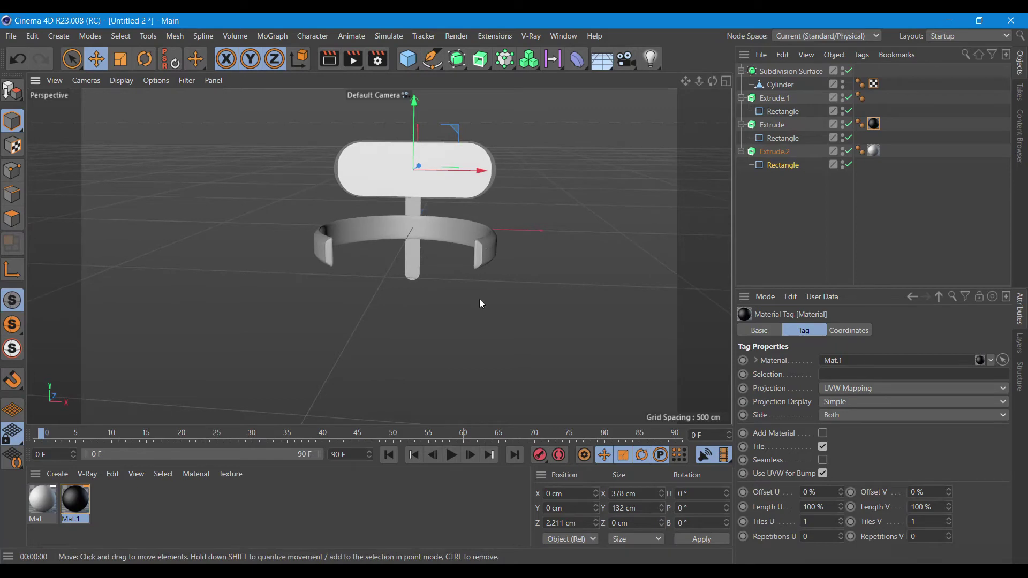
click(410, 61)
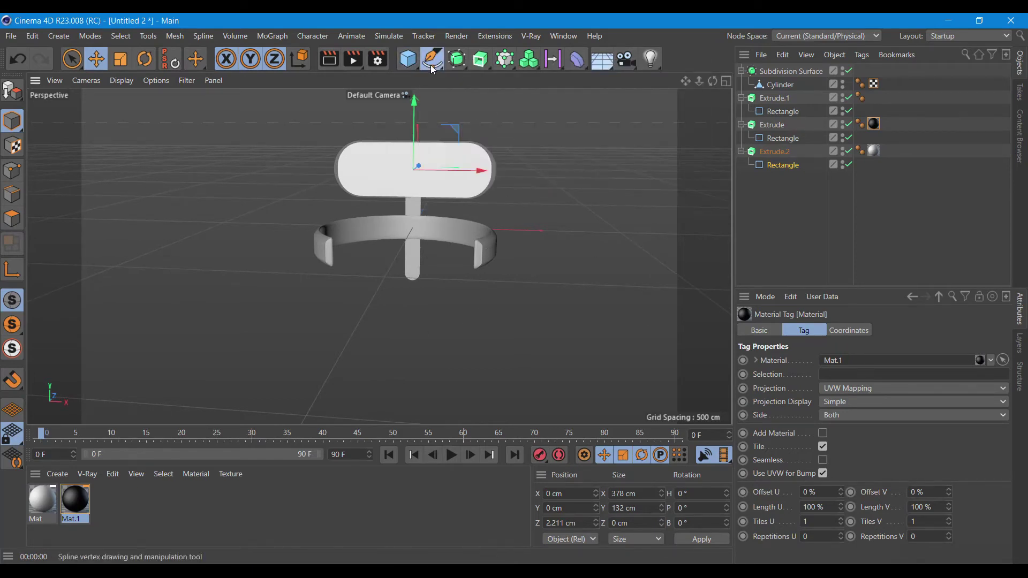
Add a Rectangle spline in the XZ plane, moved down and forward beneath the chair.
drag(432, 69, 567, 174)
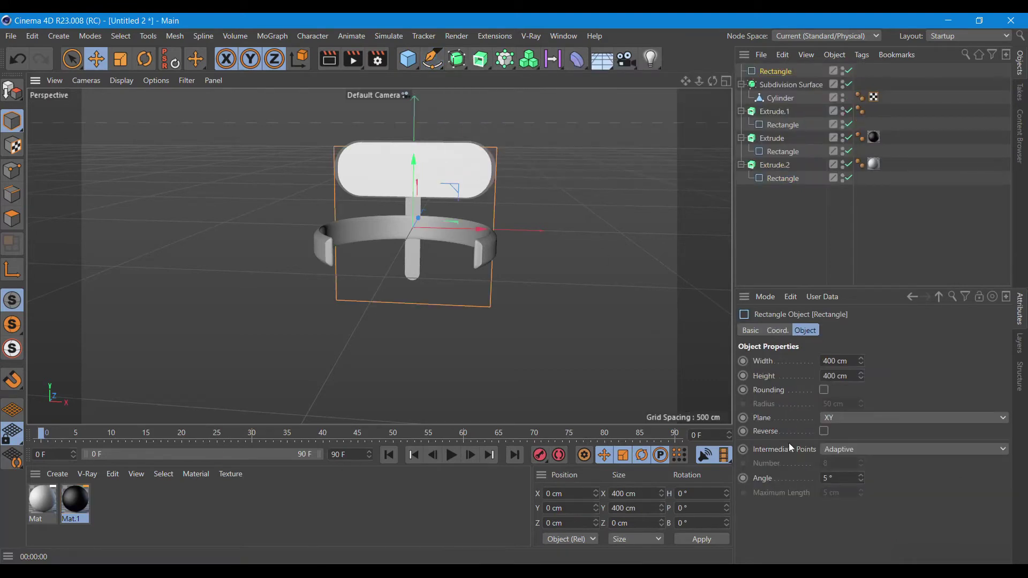
click(853, 418)
click(852, 461)
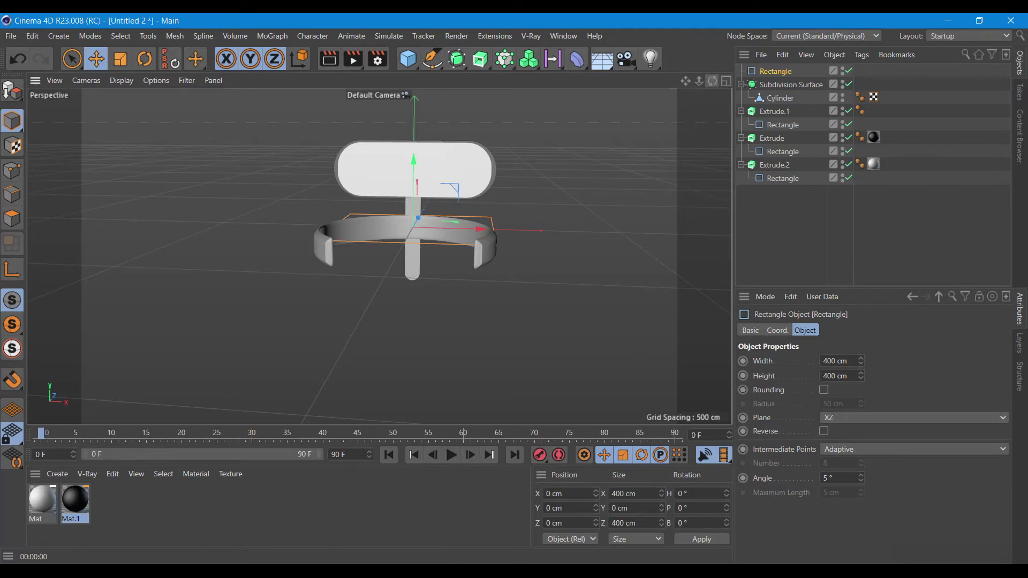
drag(712, 81, 378, 256)
drag(455, 230, 405, 260)
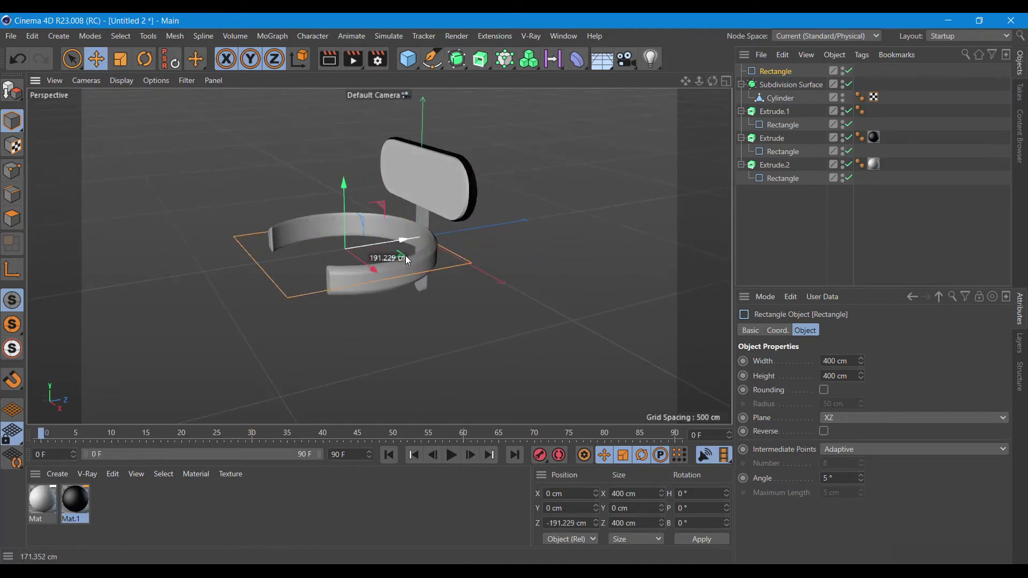
drag(347, 216, 343, 292)
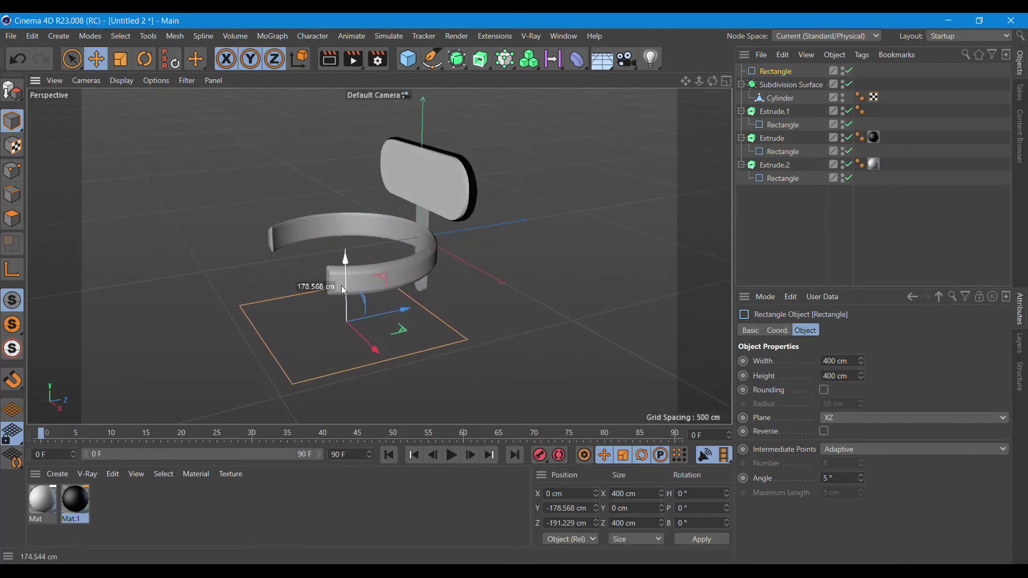
mouse_move(713, 80)
mouse_down()
mouse_move(378, 256)
mouse_move(709, 98)
mouse_up()
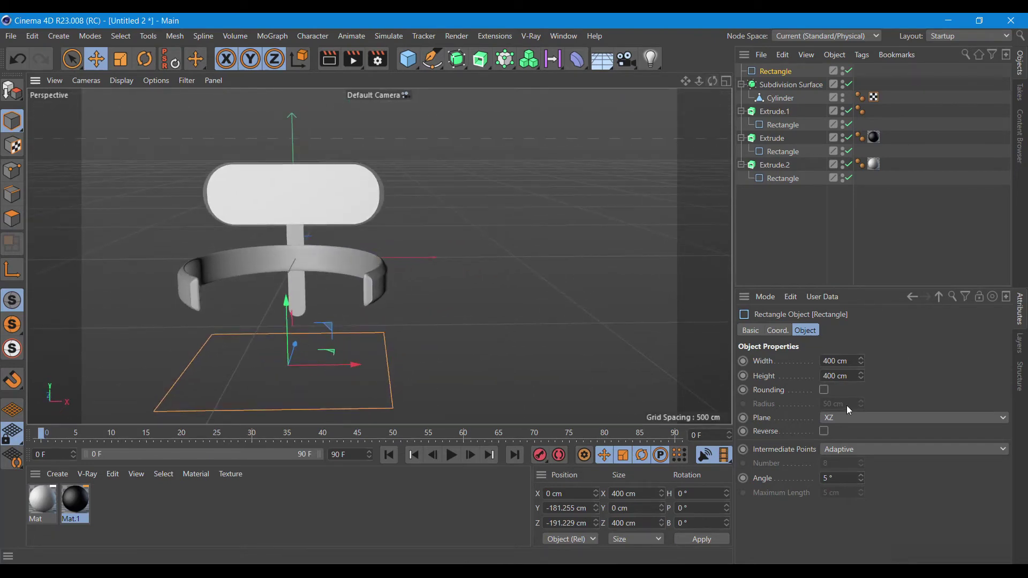
Enable Rounding on the rectangle with a 123 cm corner radius.
click(824, 389)
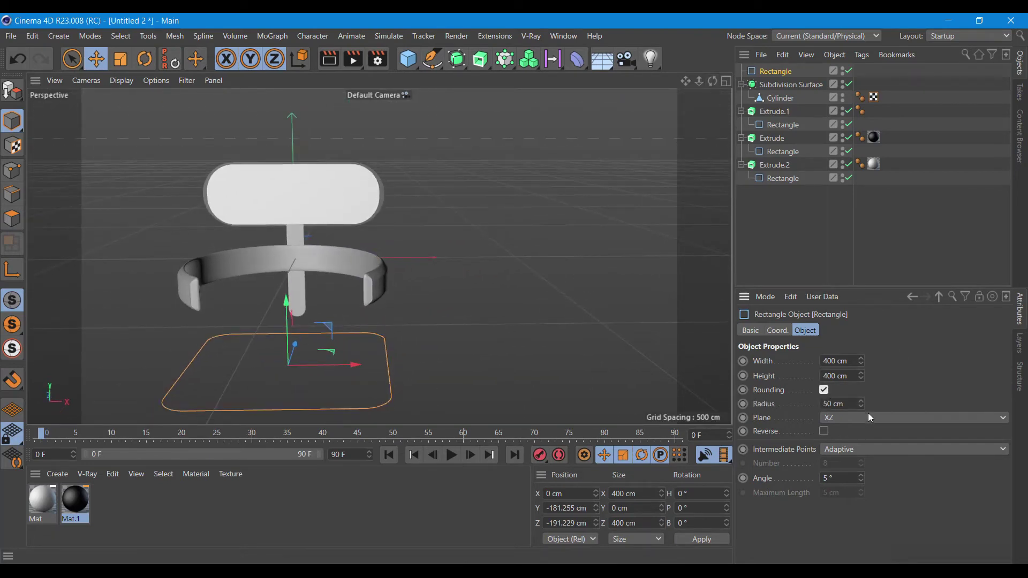
drag(861, 402, 861, 381)
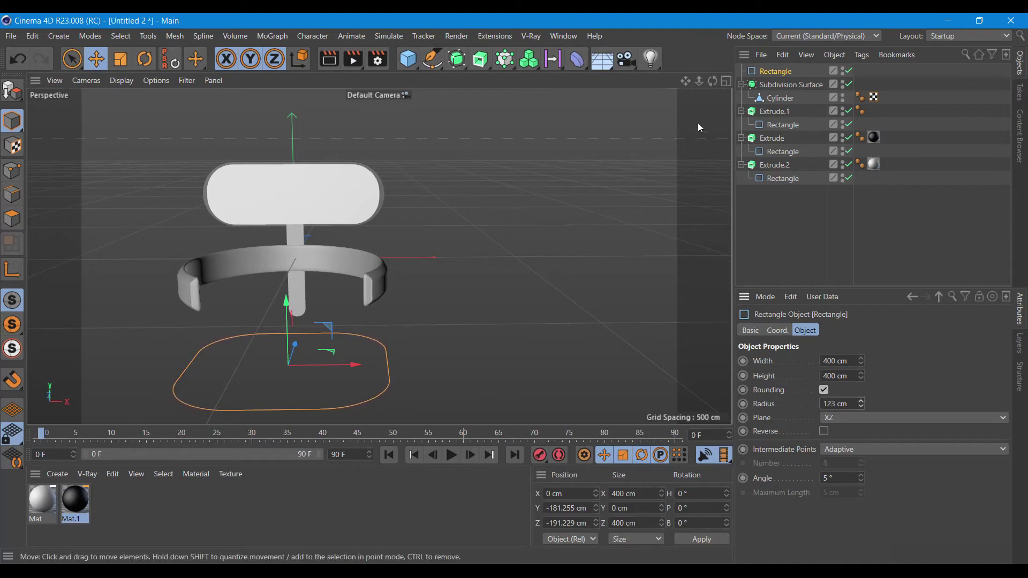
drag(713, 80, 691, 89)
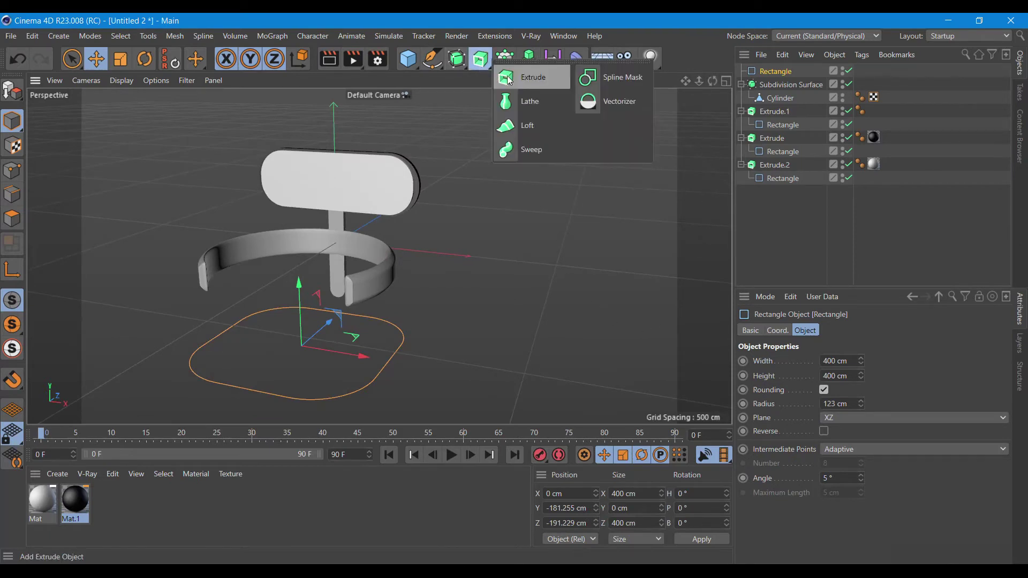
Extrude the Rectangle along Y into a 31 cm thick slab.
drag(479, 62, 510, 79)
drag(756, 88, 774, 71)
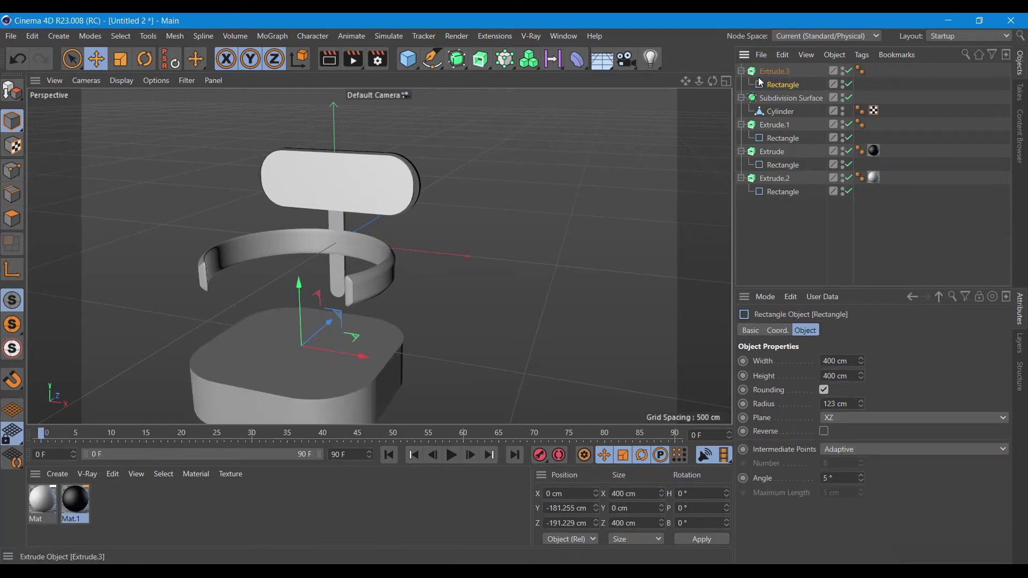
click(774, 71)
click(829, 362)
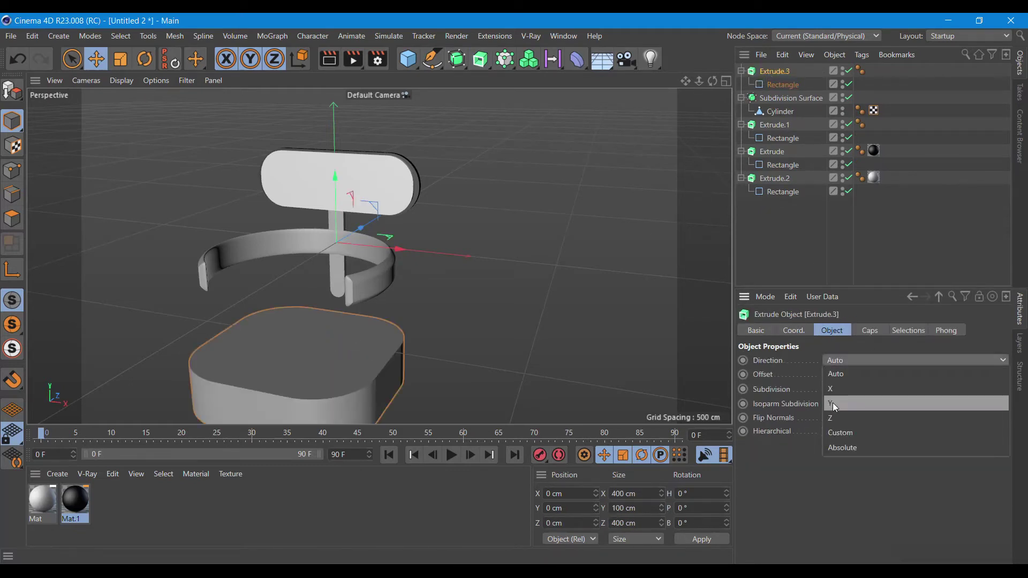
click(857, 389)
drag(882, 378, 873, 377)
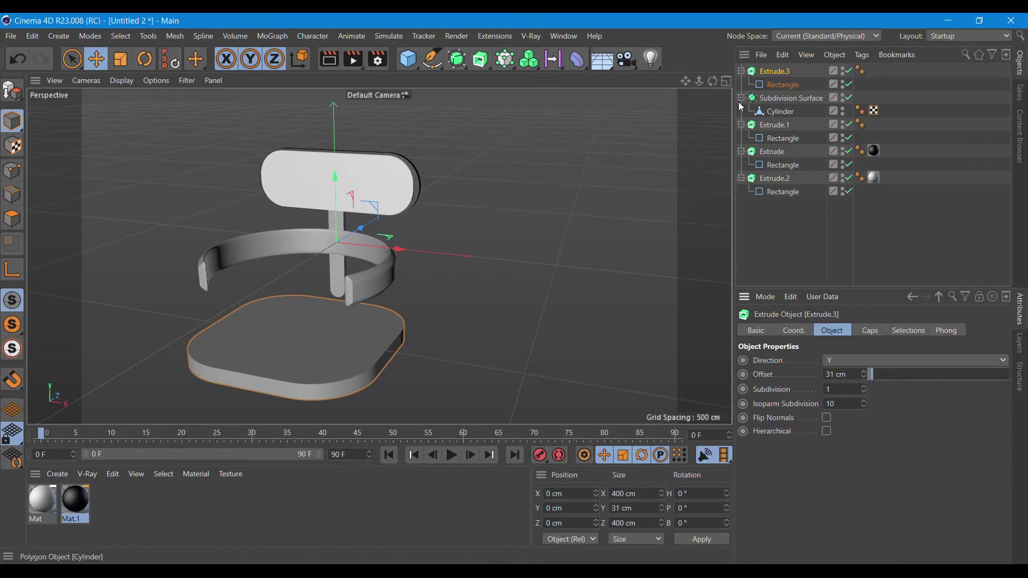
Raise the seat, resize its Rectangle to 363 × 341 cm, and slide it under the backrest.
drag(712, 81, 696, 86)
drag(379, 256, 723, 99)
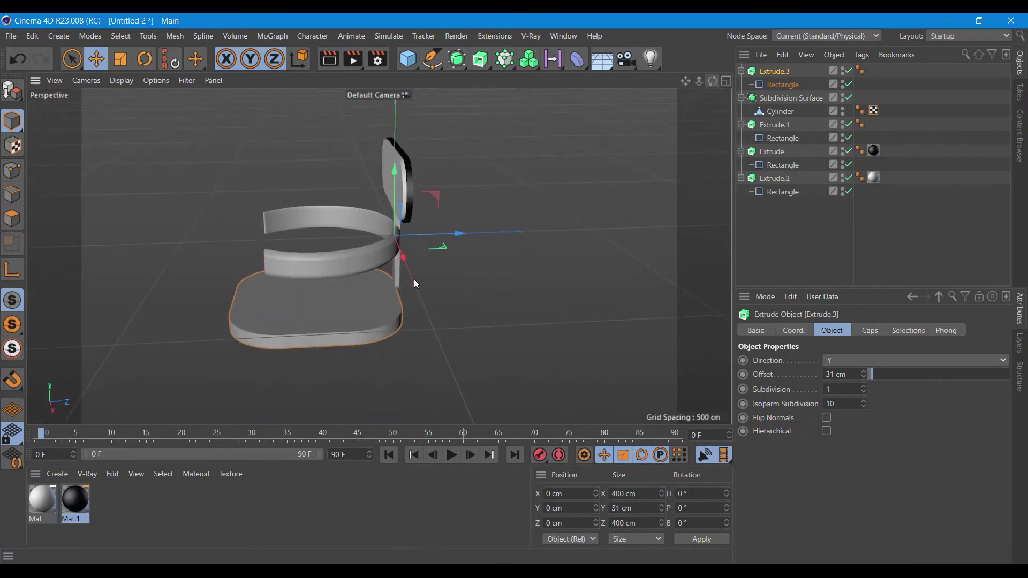
mouse_move(389, 214)
mouse_down()
mouse_move(389, 199)
mouse_move(436, 223)
mouse_move(428, 221)
mouse_up()
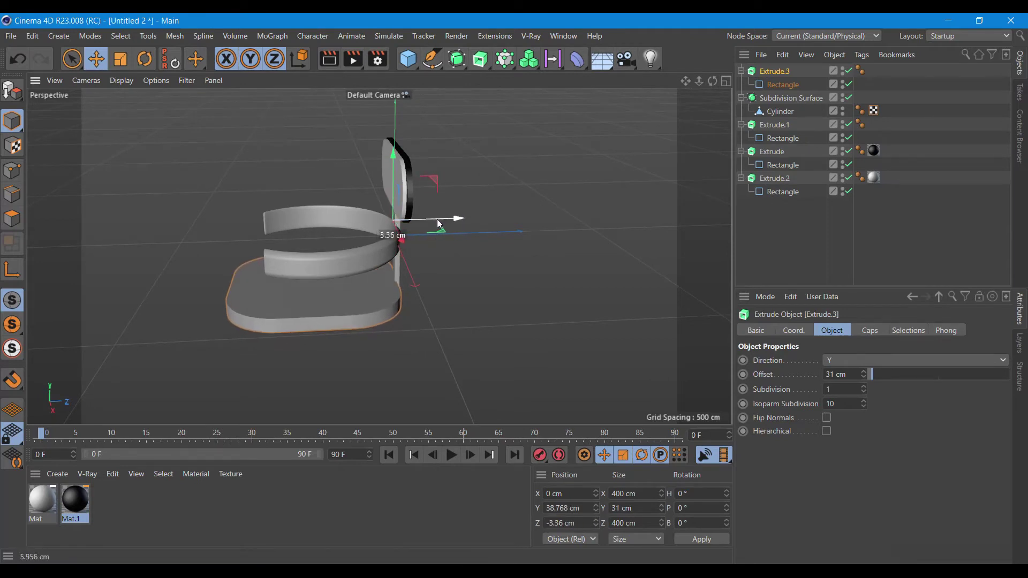
click(776, 84)
drag(860, 362, 861, 386)
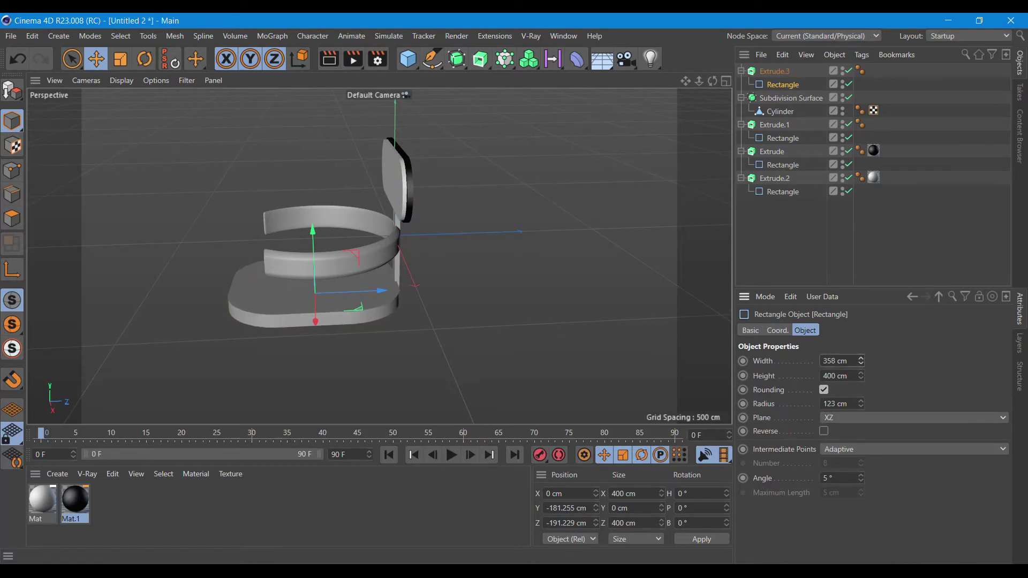
drag(860, 377, 861, 407)
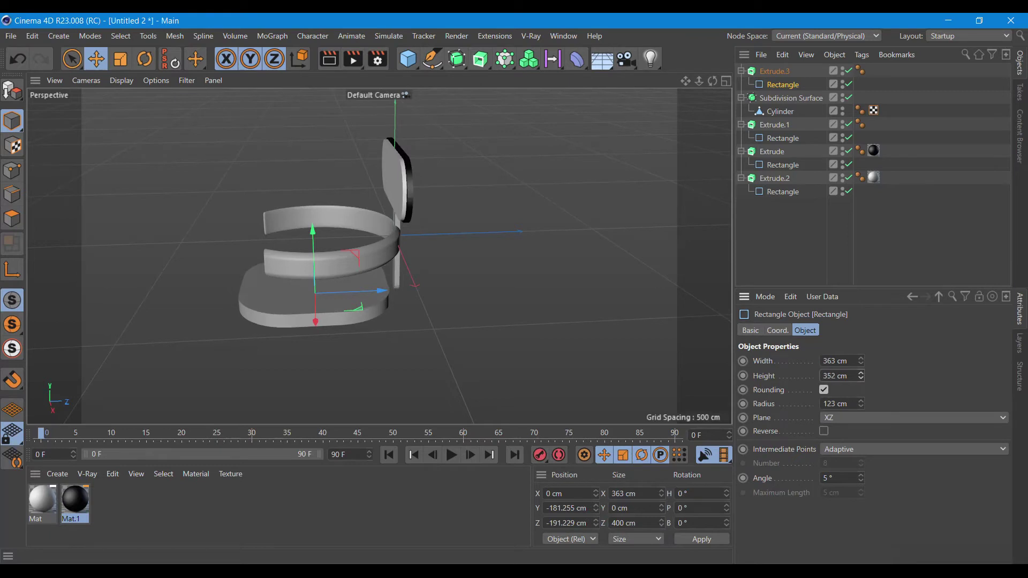
drag(387, 293, 399, 296)
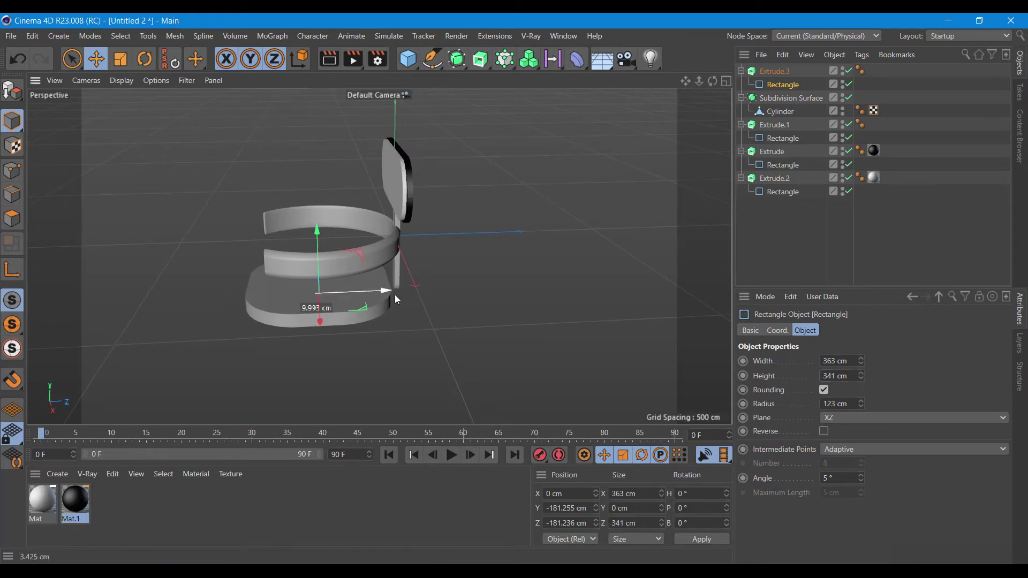
Orbit and zoom around the chair to inspect the new seat.
drag(711, 84, 728, 86)
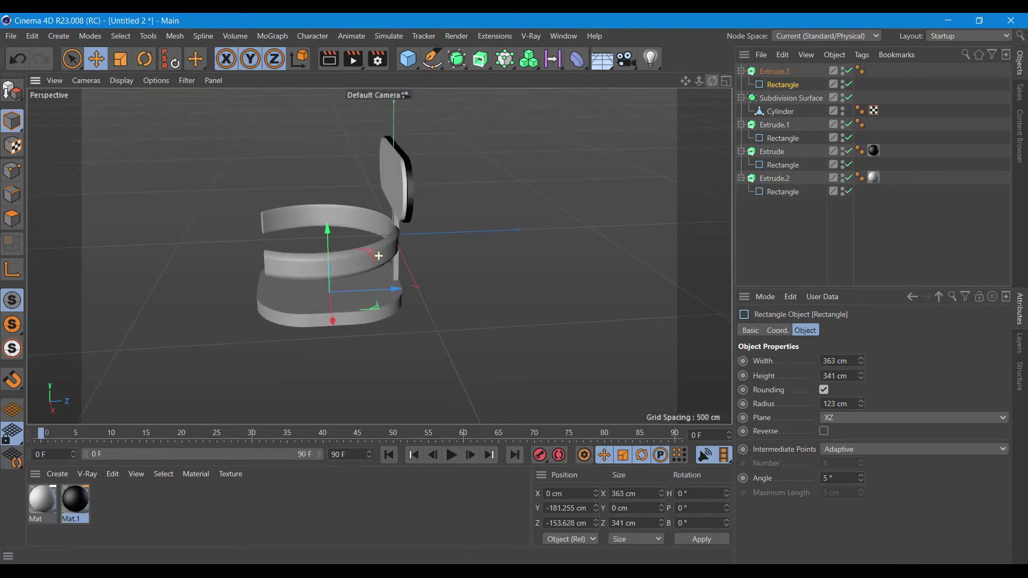
alt+drag(379, 256, 541, 188)
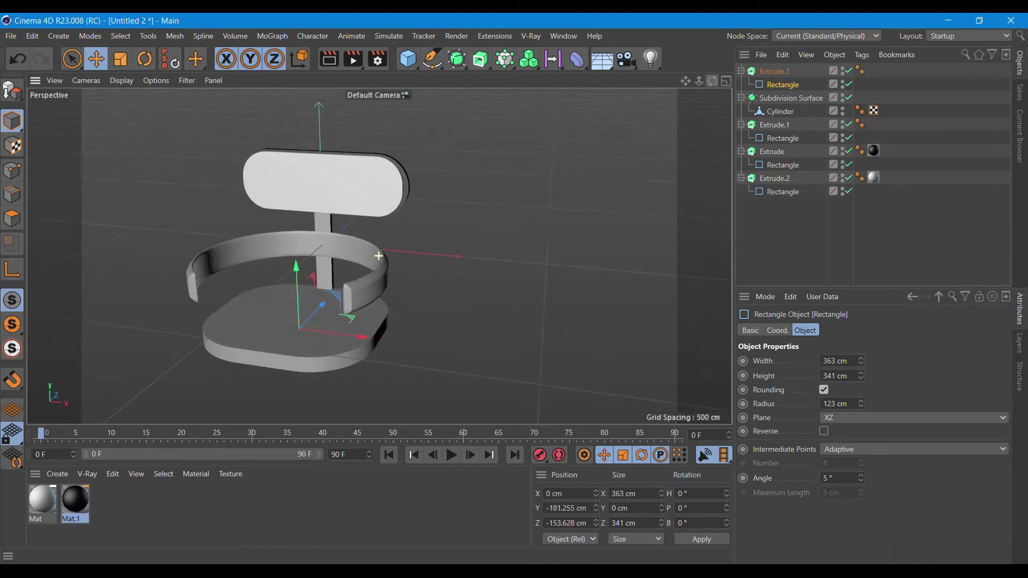
scroll(538, 192, down, 2)
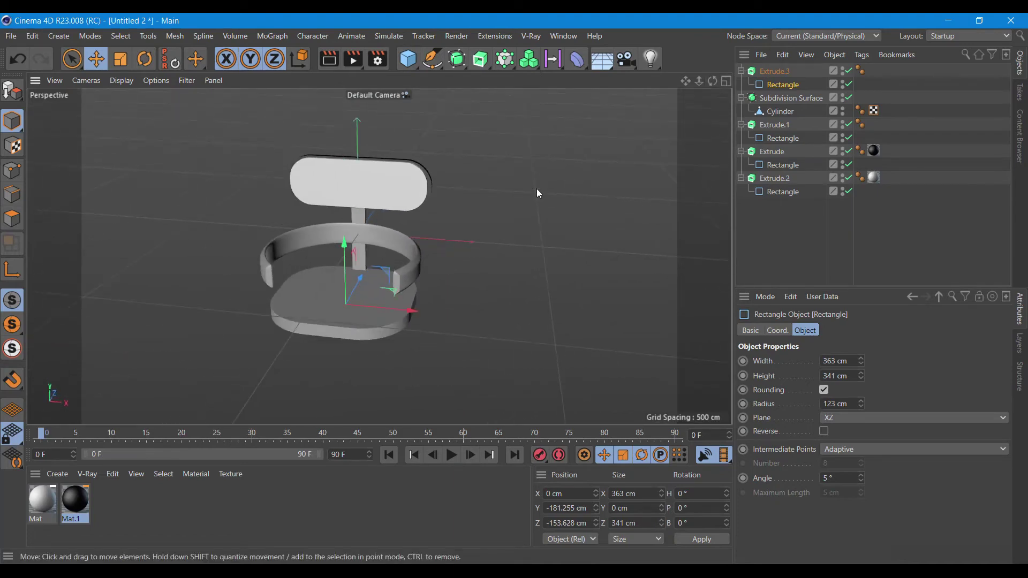
scroll(537, 193, down, 2)
drag(712, 81, 733, 83)
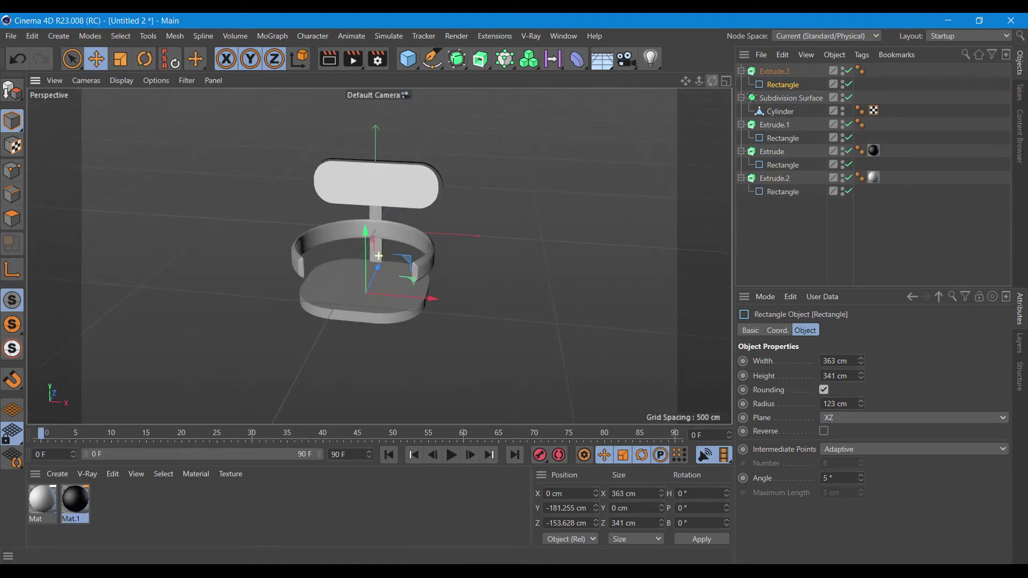
alt+drag(379, 256, 378, 256)
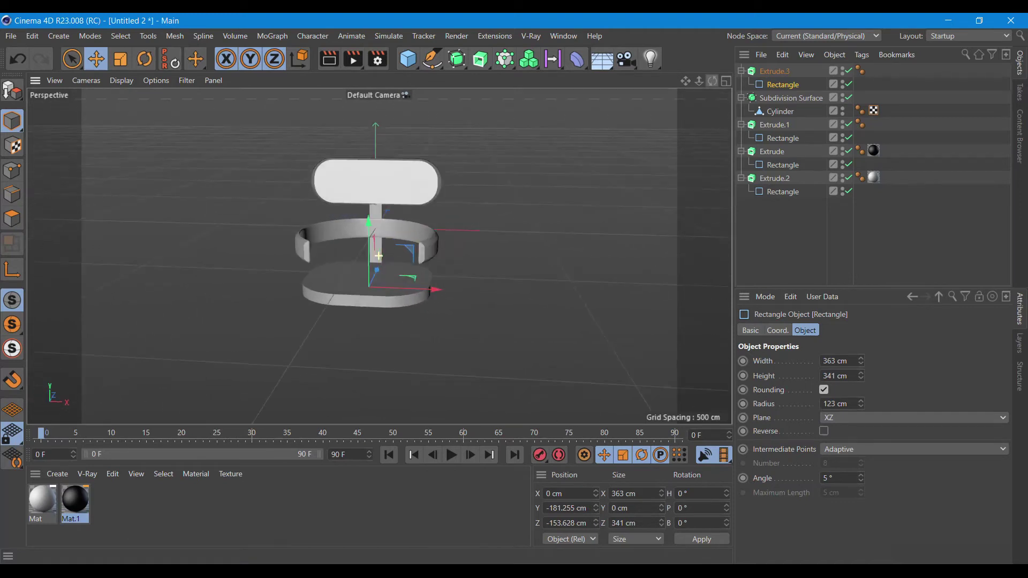
alt+drag(378, 256, 379, 256)
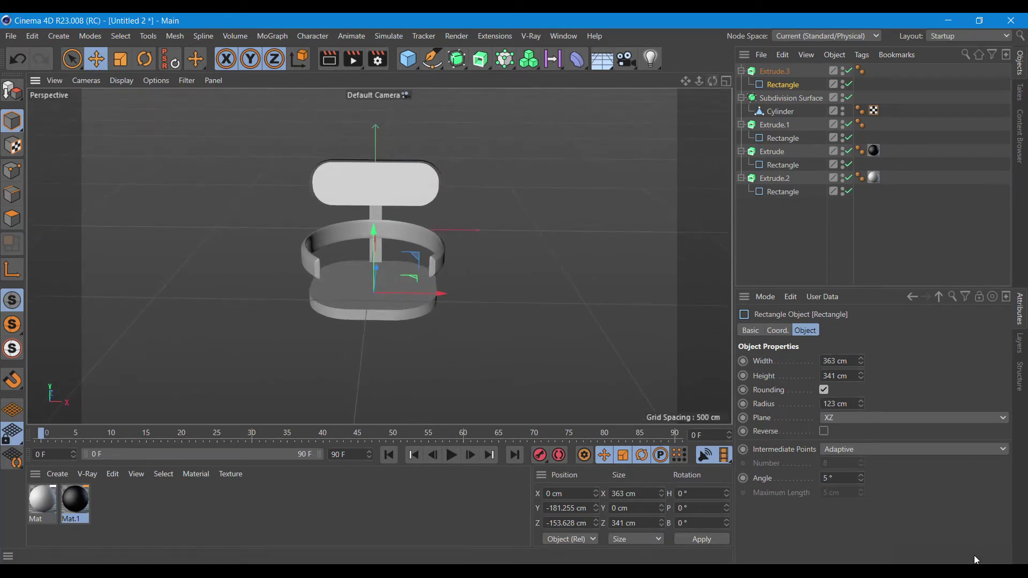
click(433, 63)
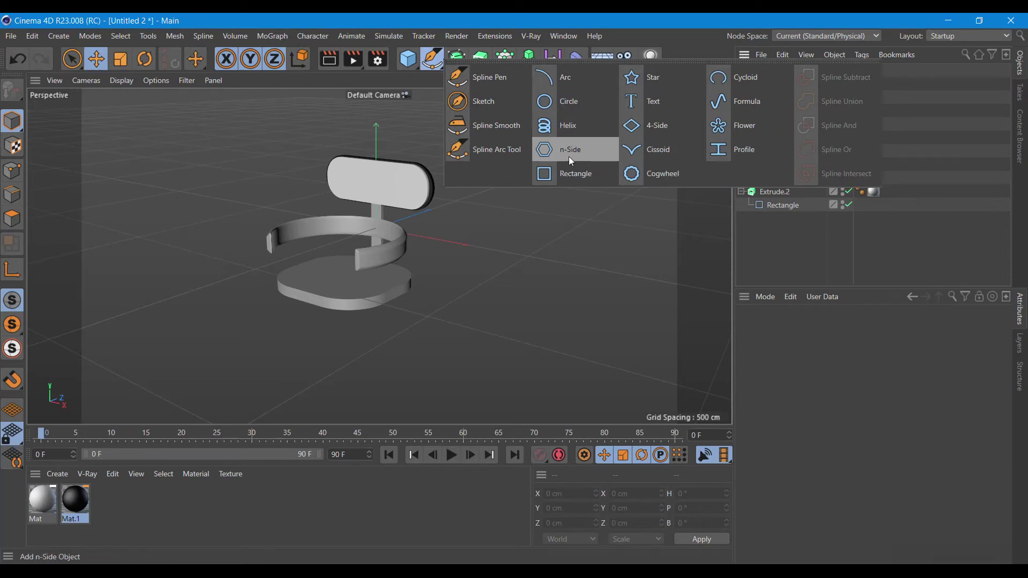
Add a 20 cm-radius six-sided n-Side spline on XZ below the seat, inside Extrude.4.
click(569, 156)
click(847, 422)
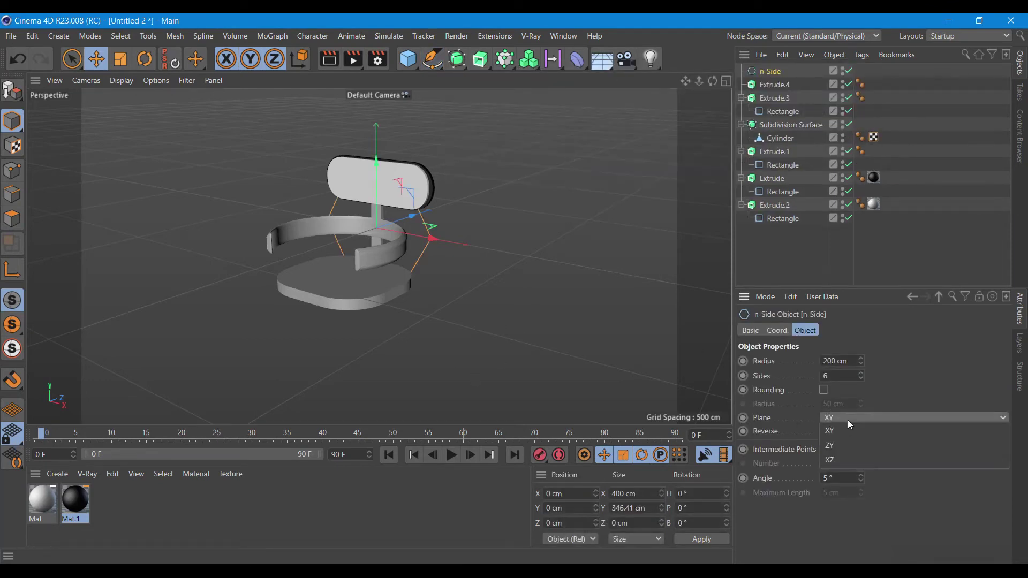
click(841, 461)
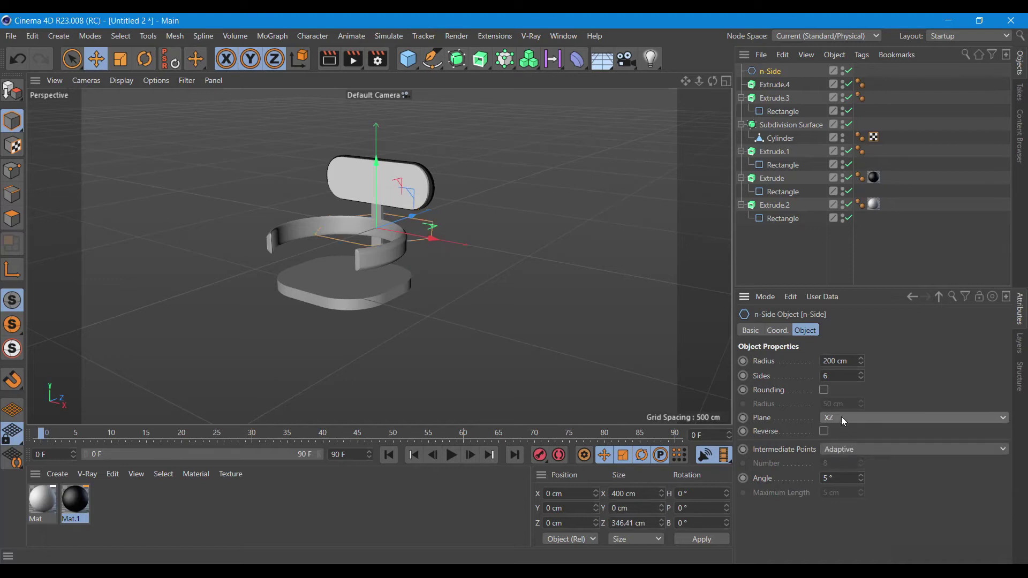
double_click(852, 363)
text(20)
key(Return)
drag(376, 171, 396, 326)
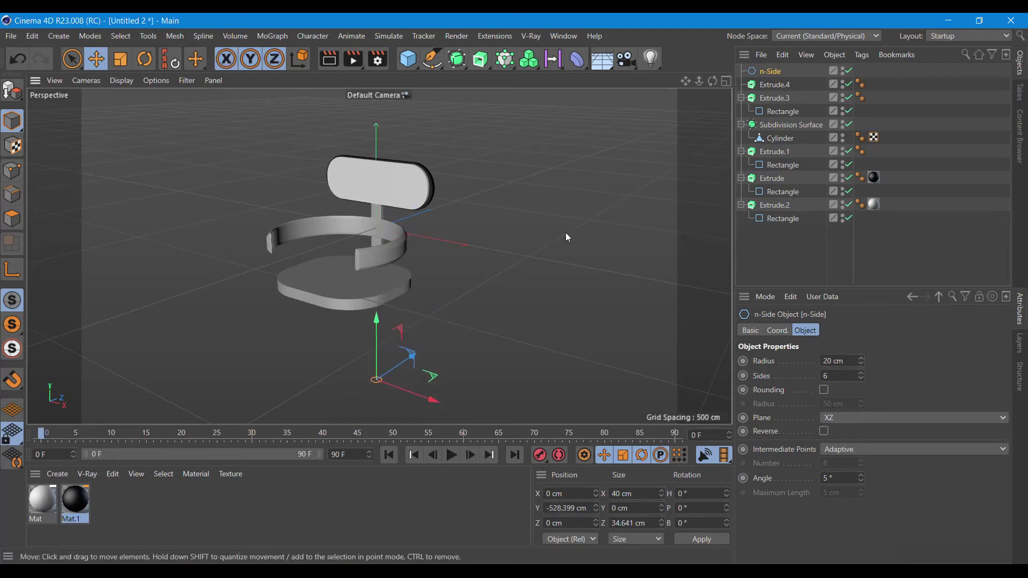
drag(771, 71, 771, 86)
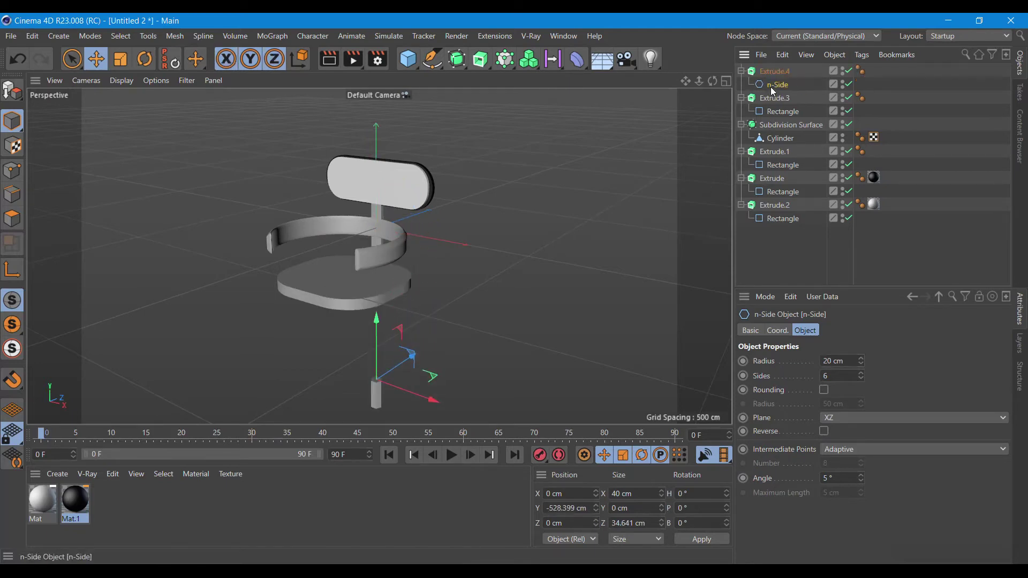
Raise the leg and lengthen Extrude.4's offset to 361 cm.
drag(378, 344, 378, 266)
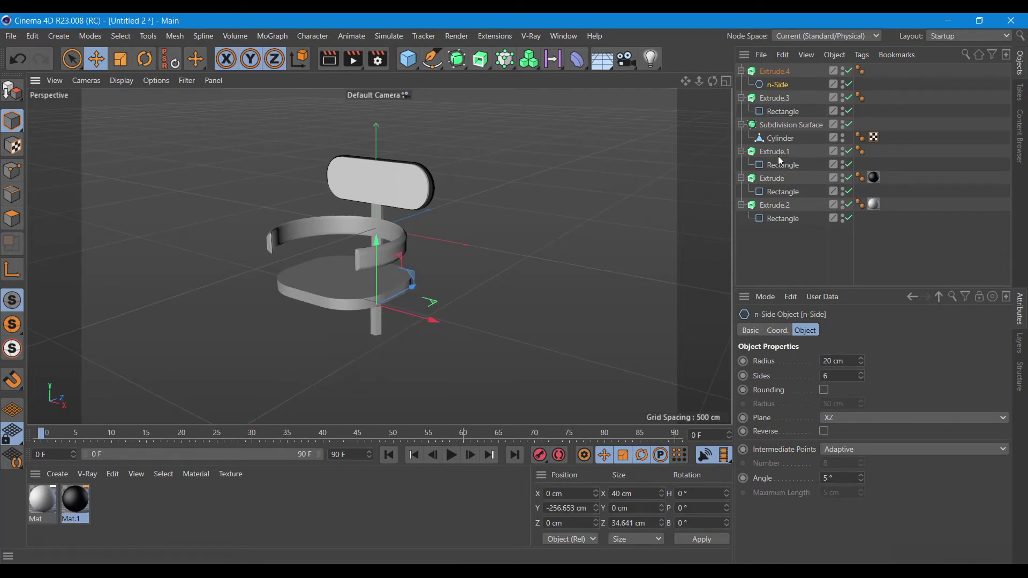
click(777, 71)
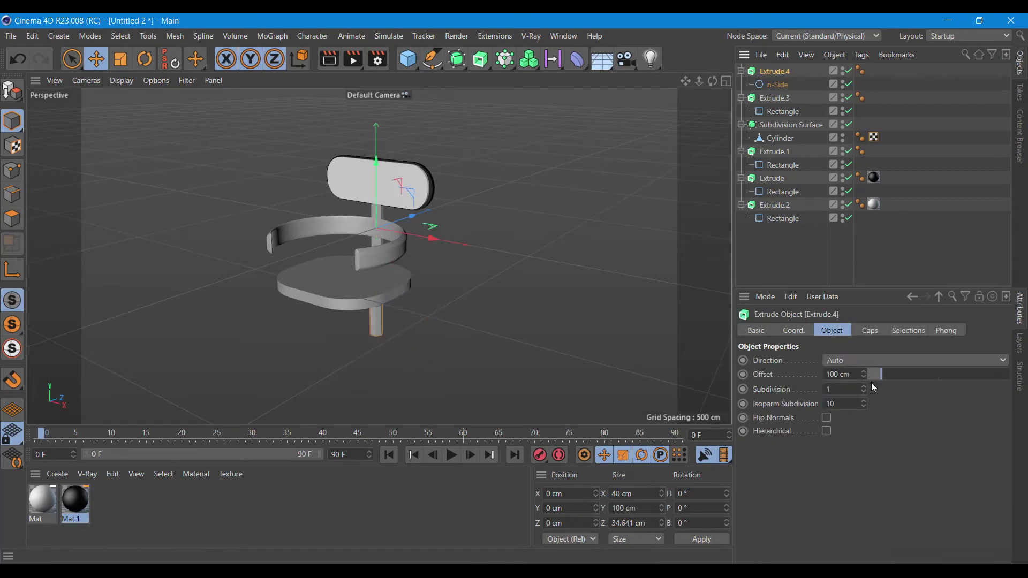
drag(884, 377, 919, 377)
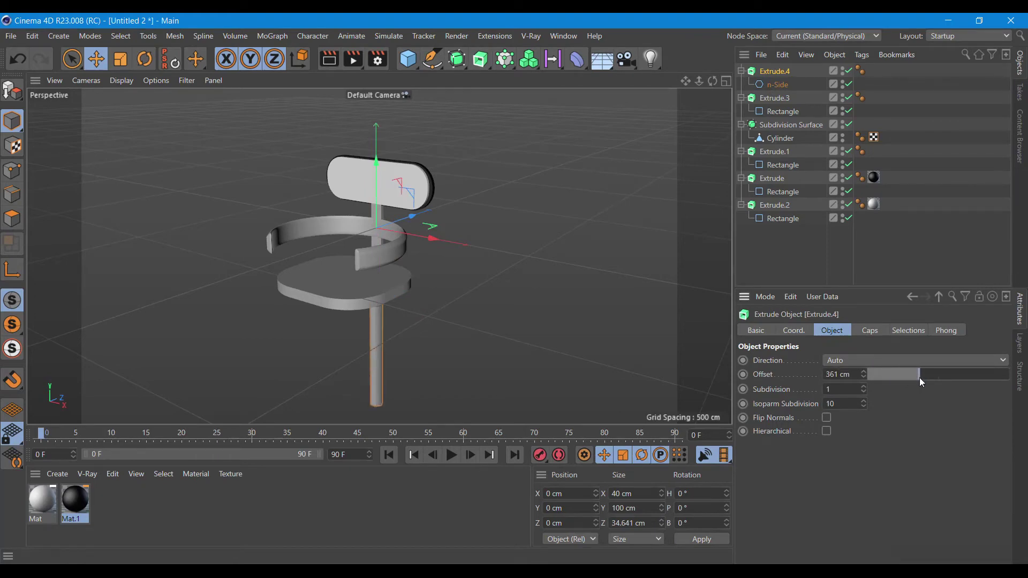
scroll(633, 279, down, 1)
scroll(633, 279, down, 1)
mouse_move(713, 81)
mouse_down()
mouse_move(690, 83)
mouse_move(711, 89)
mouse_up()
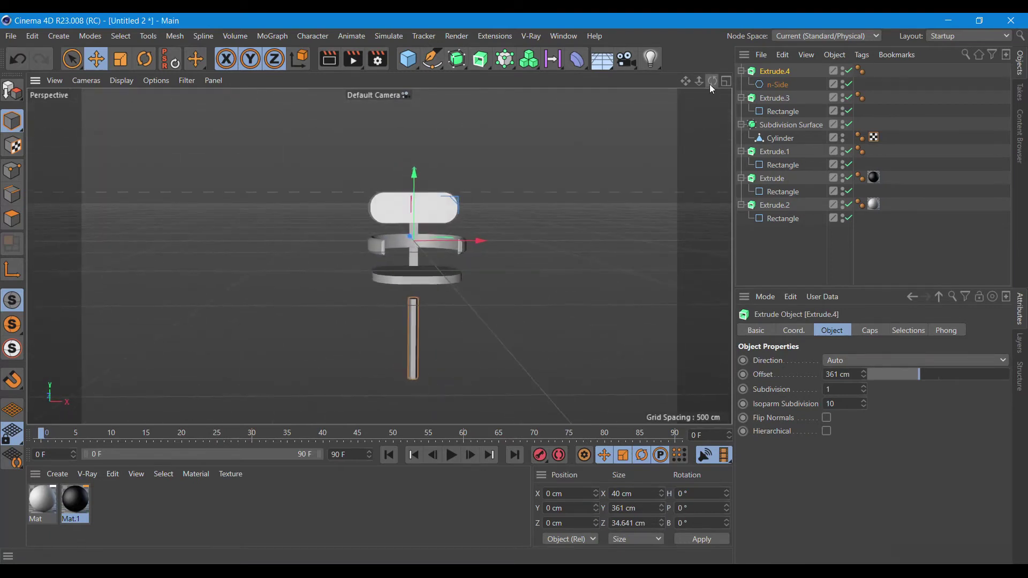
Move the leg right and up in the Front view, then return to perspective.
click(726, 82)
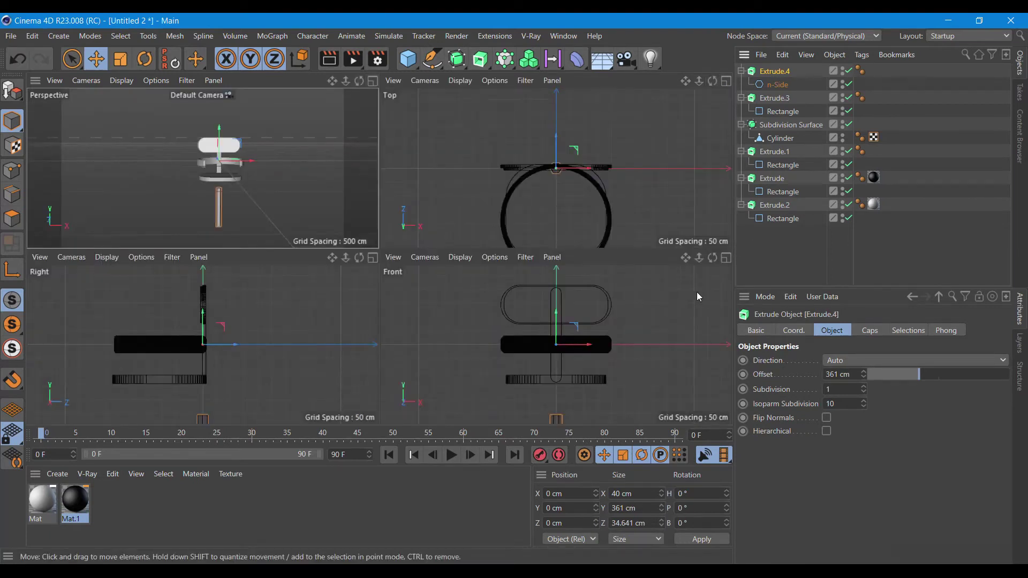
click(725, 257)
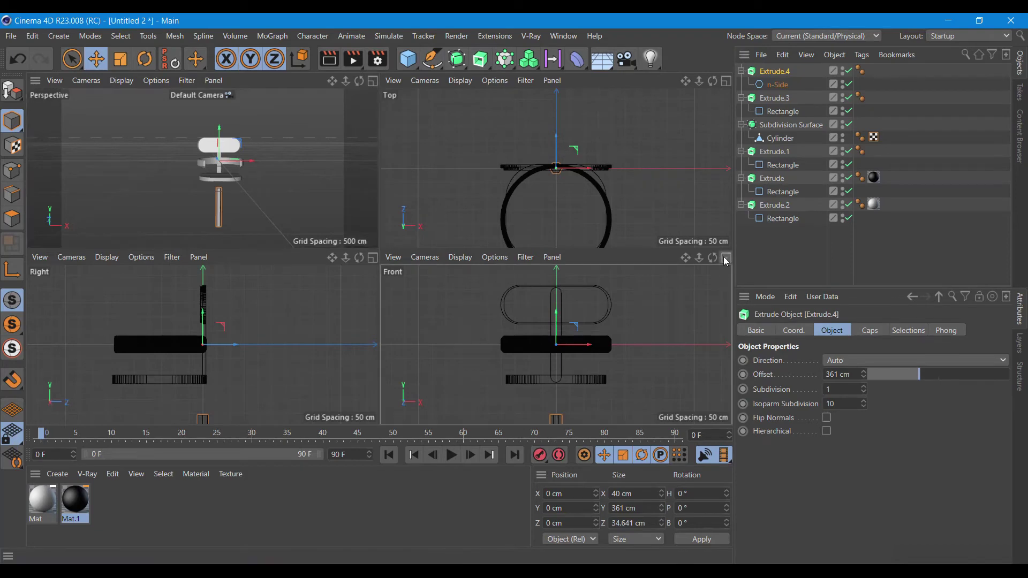
drag(402, 263, 501, 258)
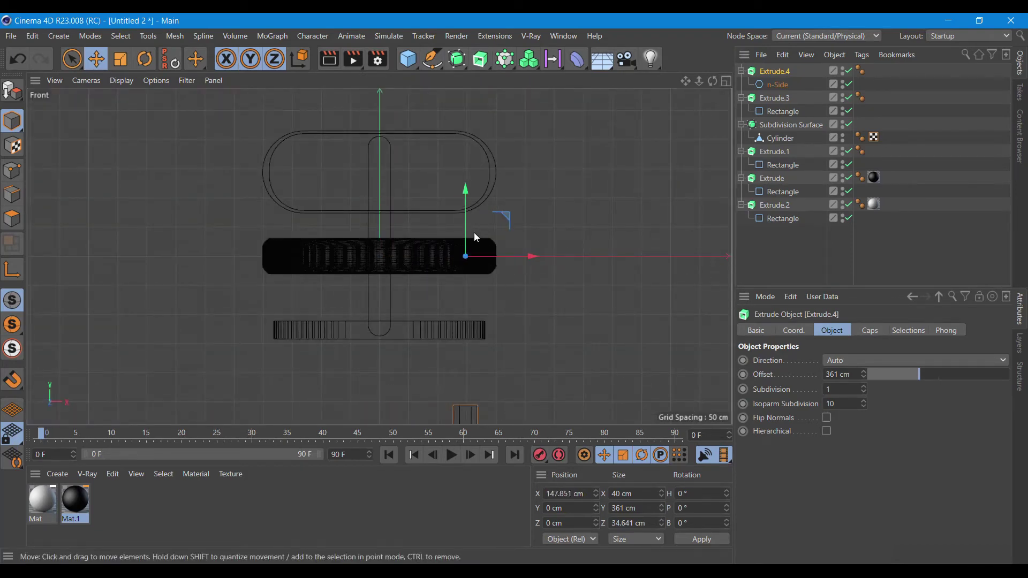
mouse_move(469, 214)
mouse_down()
mouse_move(467, 156)
mouse_move(468, 166)
mouse_up()
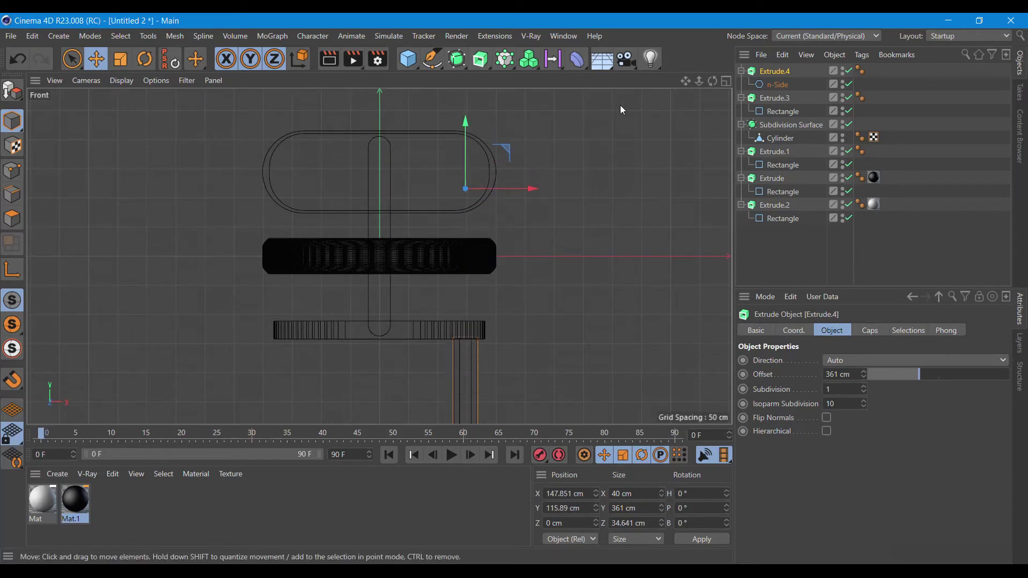
click(726, 81)
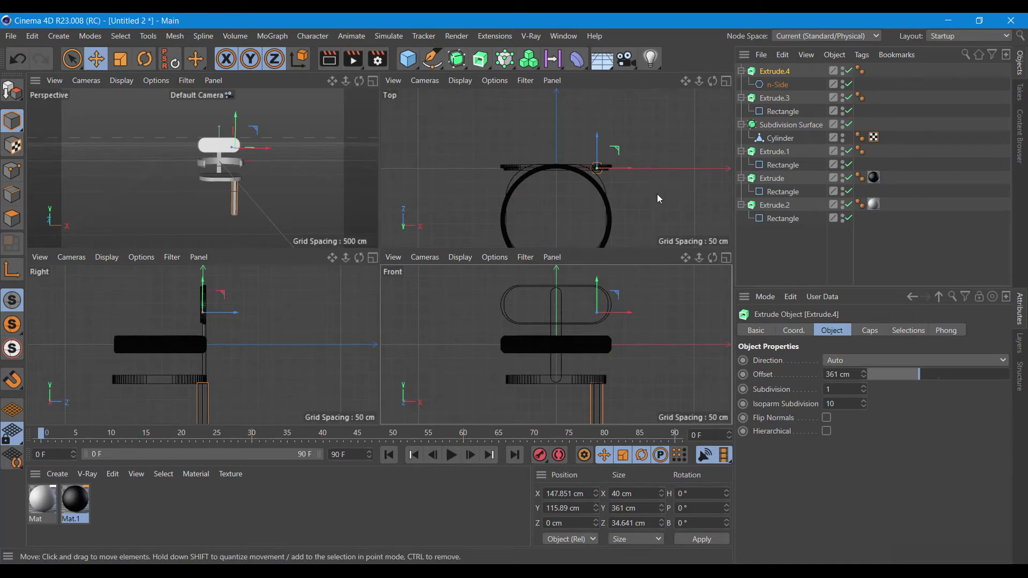
click(372, 81)
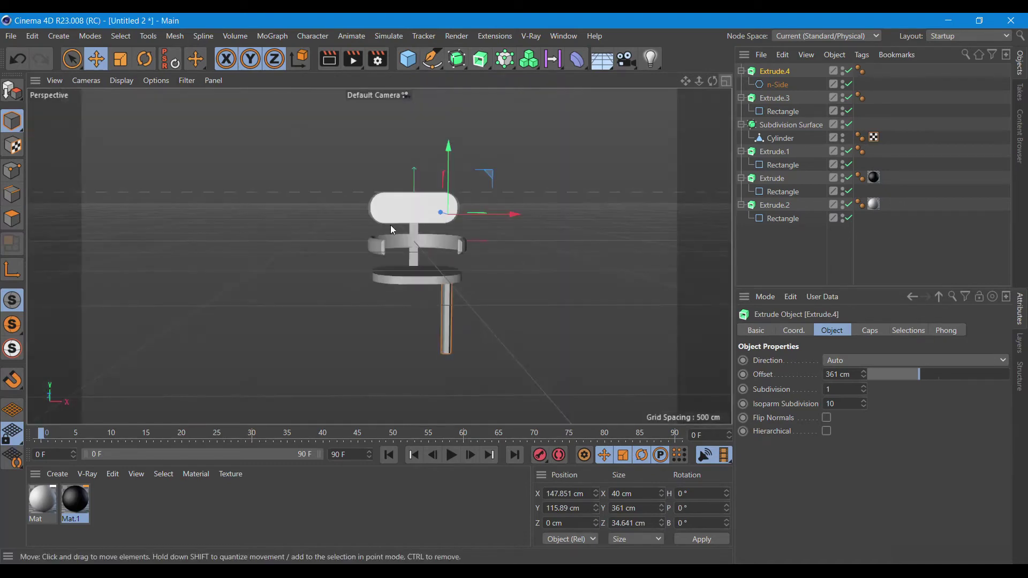
scroll(457, 305, up, 2)
scroll(458, 304, up, 2)
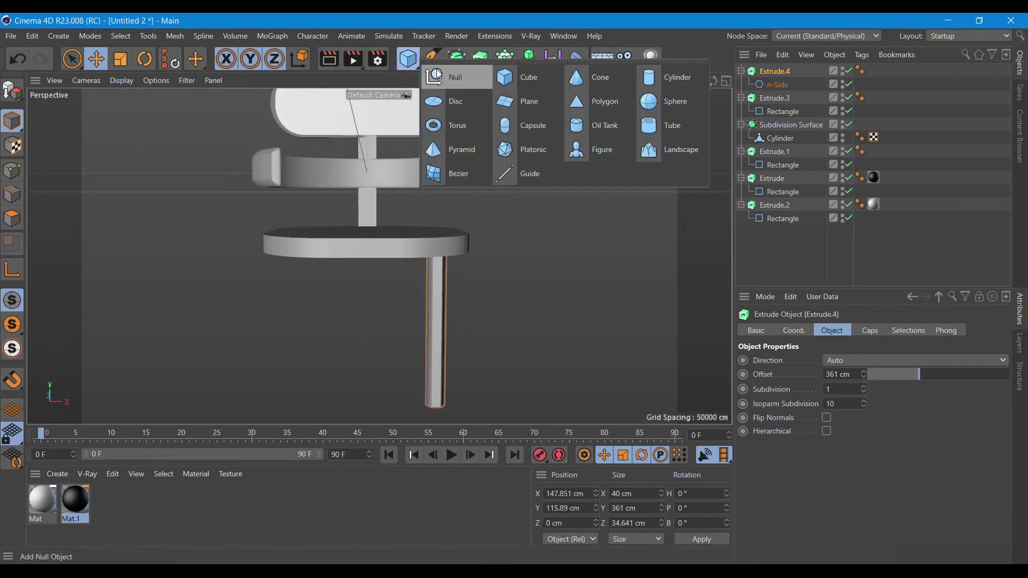
Group Extrude.4 under a new Null object.
drag(407, 65, 450, 76)
drag(766, 74, 766, 73)
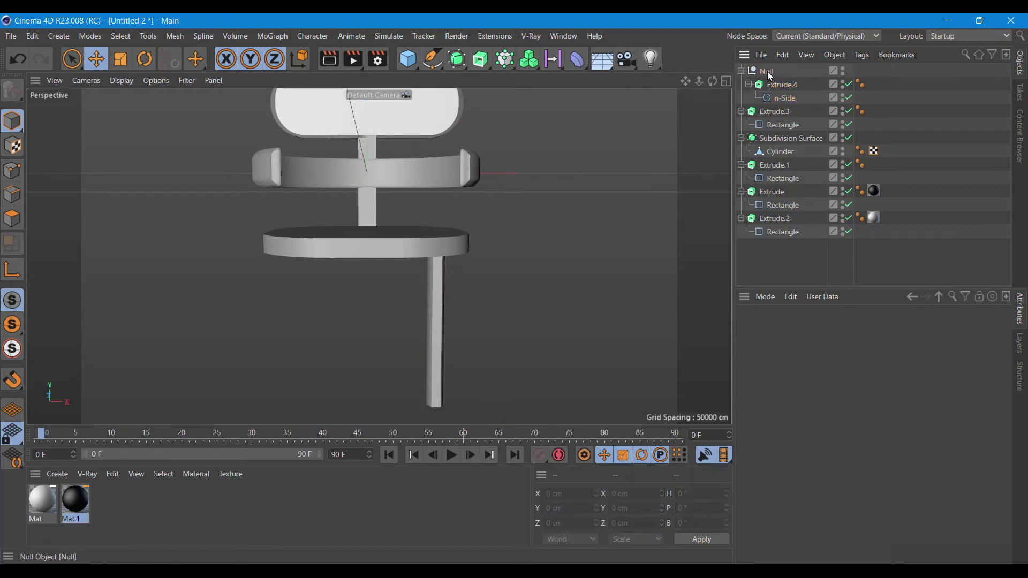
click(749, 85)
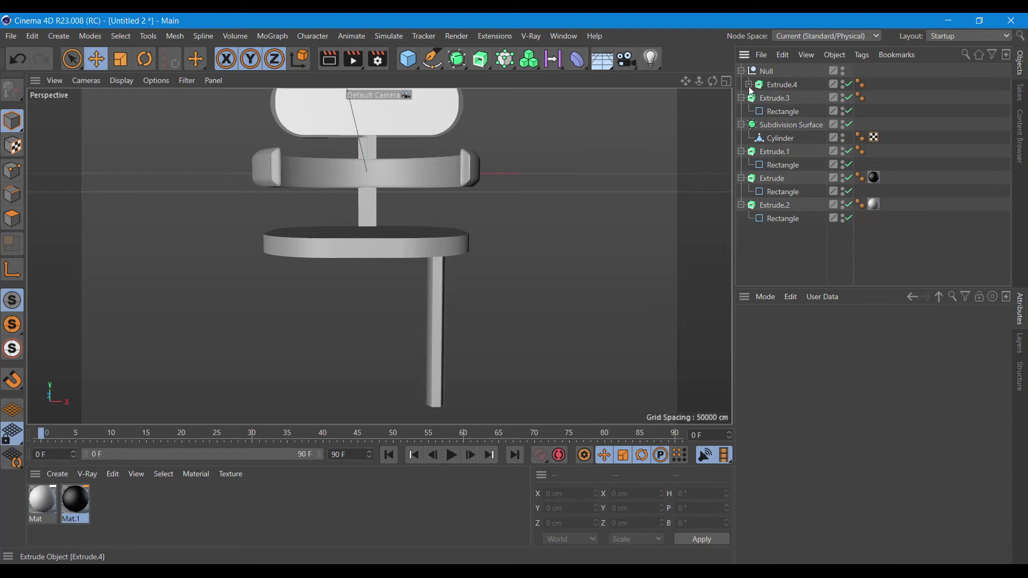
Add a Bulge deformer inside the Null with -16% strength.
drag(577, 59, 599, 79)
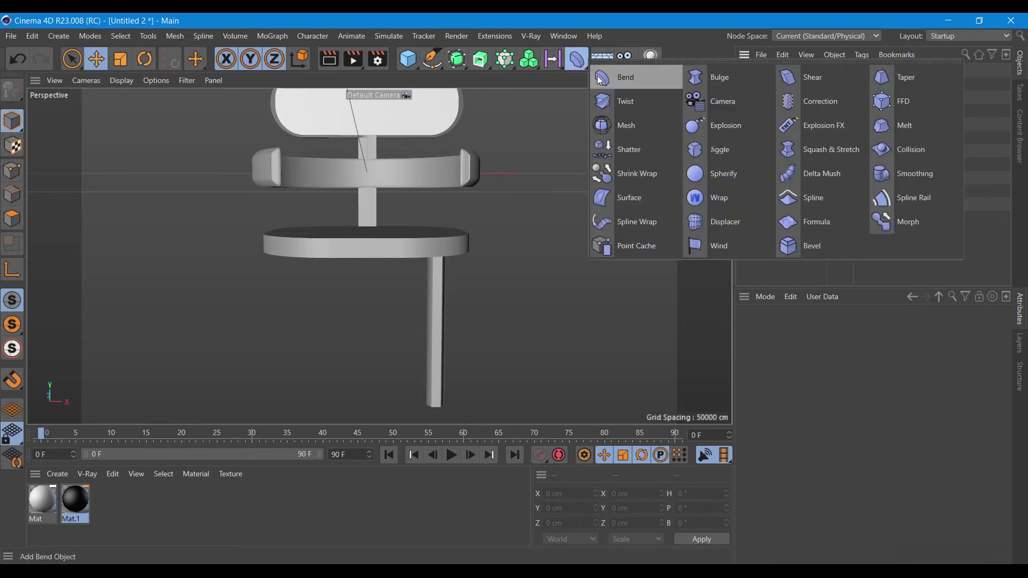
click(703, 78)
drag(774, 72, 773, 93)
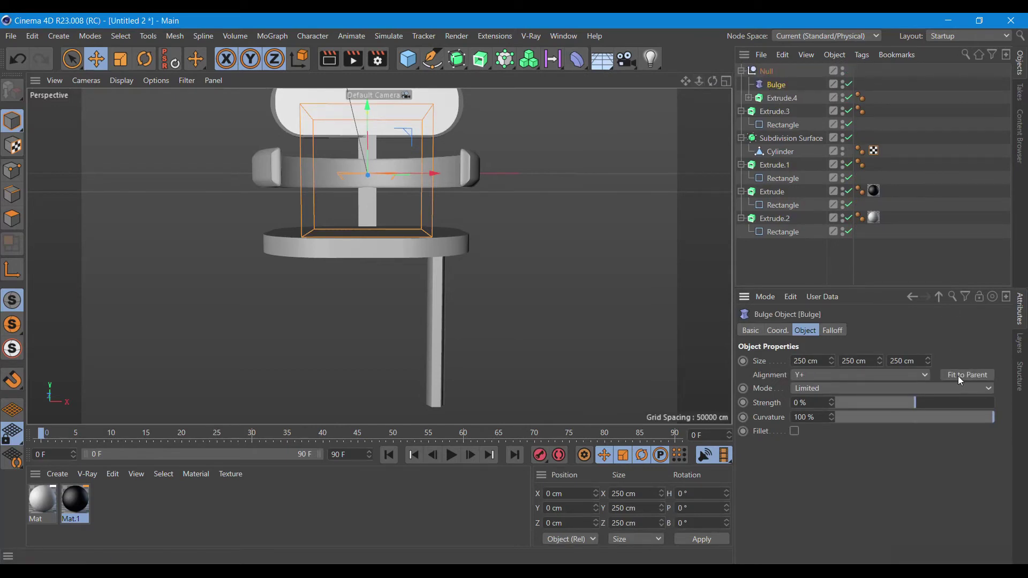
mouse_move(904, 401)
mouse_down()
mouse_move(961, 402)
mouse_move(902, 406)
mouse_up()
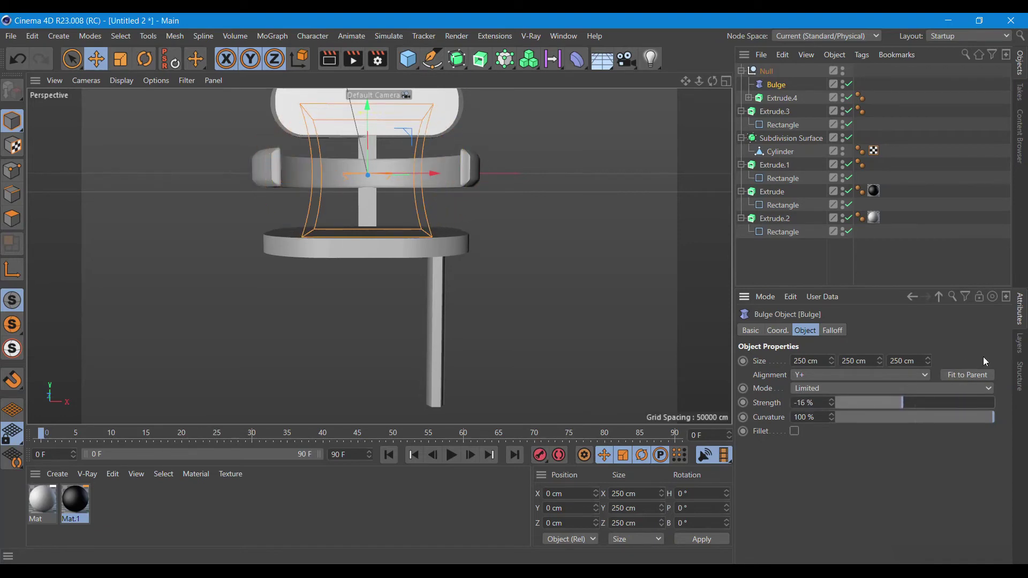
click(779, 100)
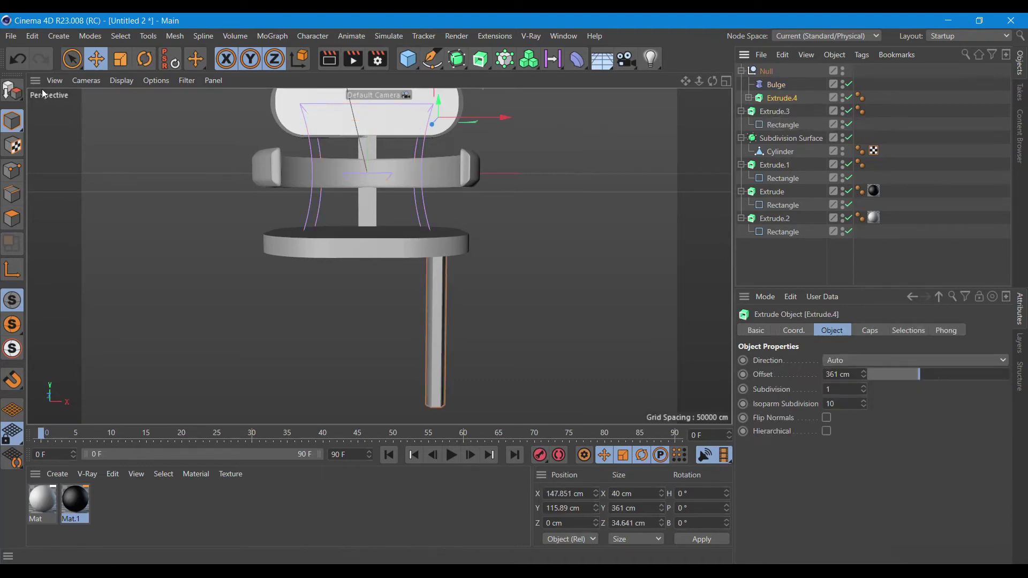
Make Extrude.4 editable, parent the Bulge to it, fit it and adjust its strength.
click(12, 90)
drag(776, 85, 778, 99)
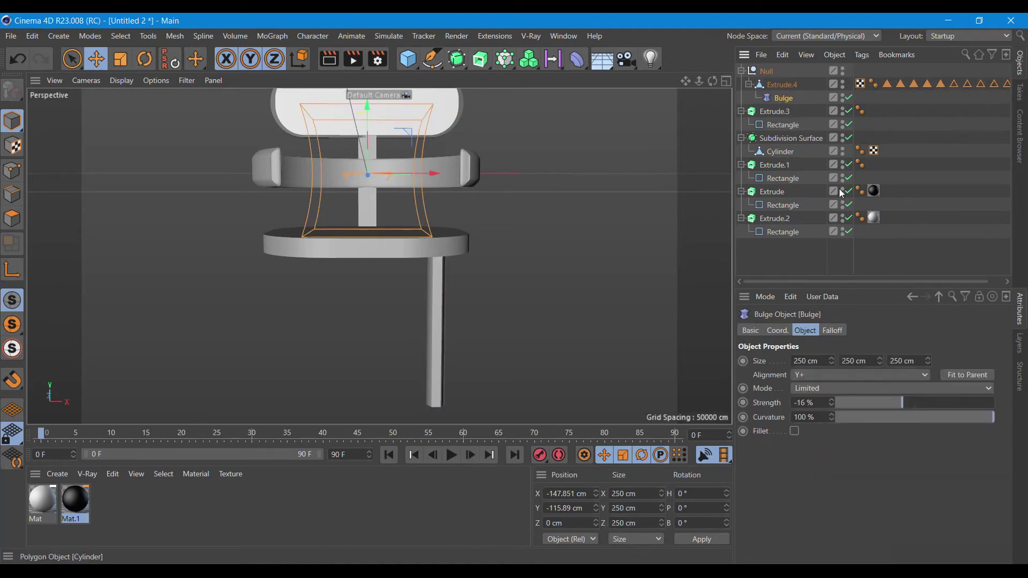
click(959, 374)
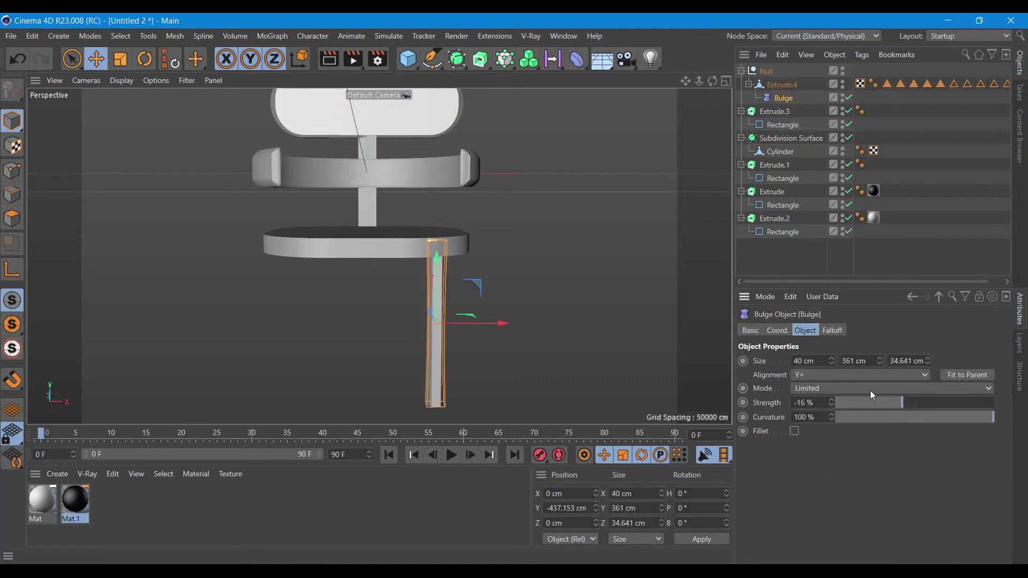
drag(898, 402, 1025, 404)
mouse_move(966, 416)
mouse_down()
mouse_move(806, 462)
mouse_move(913, 426)
mouse_up()
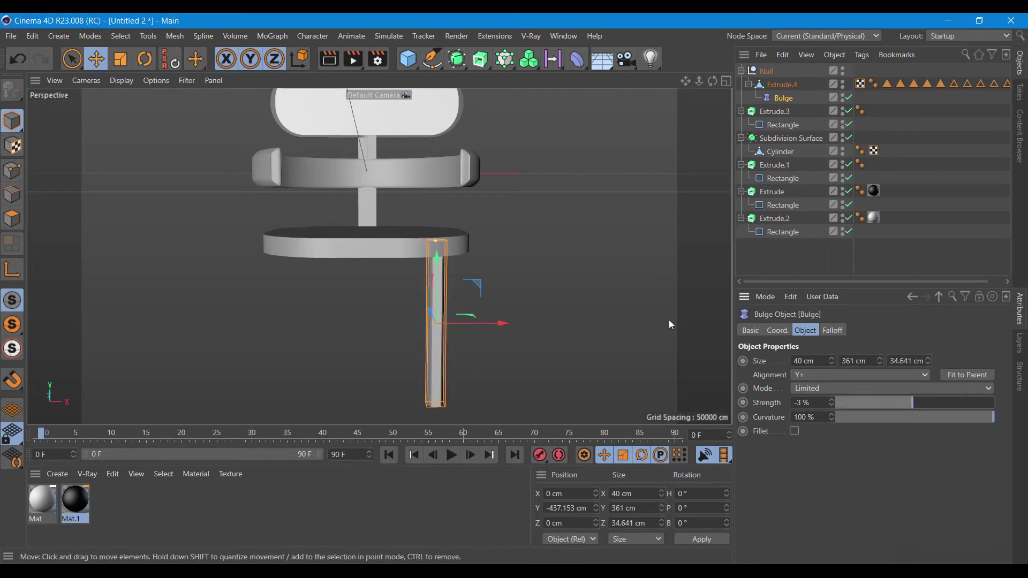
Turn on the bulge fillet, then undo the bulge changes on the leg.
mouse_move(712, 81)
mouse_down()
mouse_move(379, 256)
mouse_move(717, 98)
mouse_up()
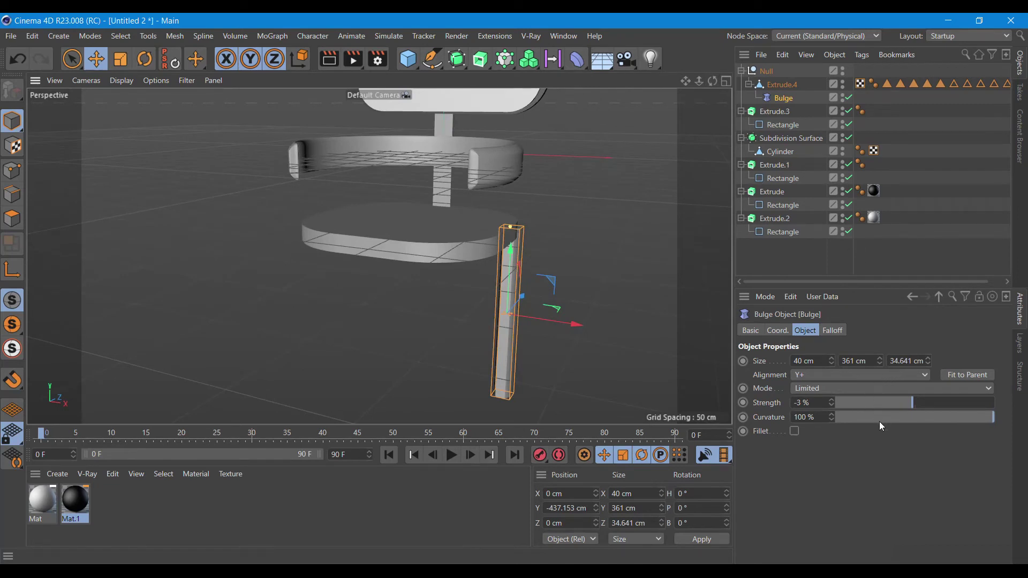
click(795, 432)
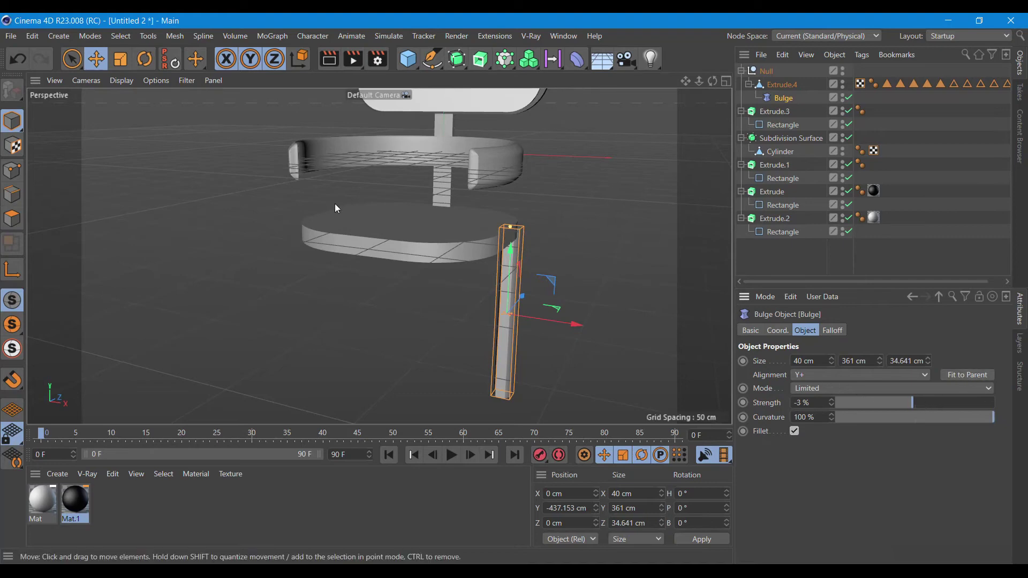
click(16, 67)
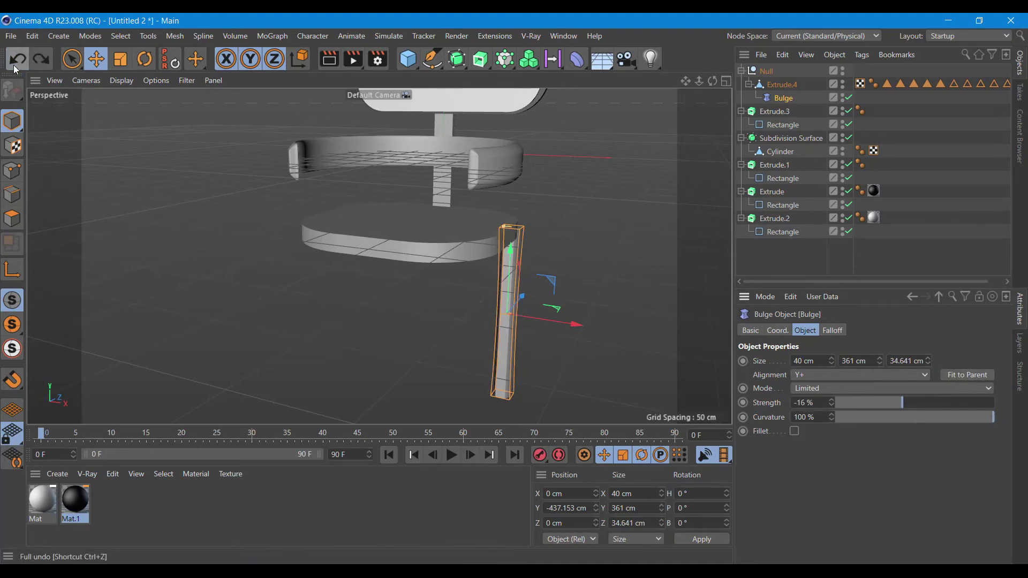
click(13, 66)
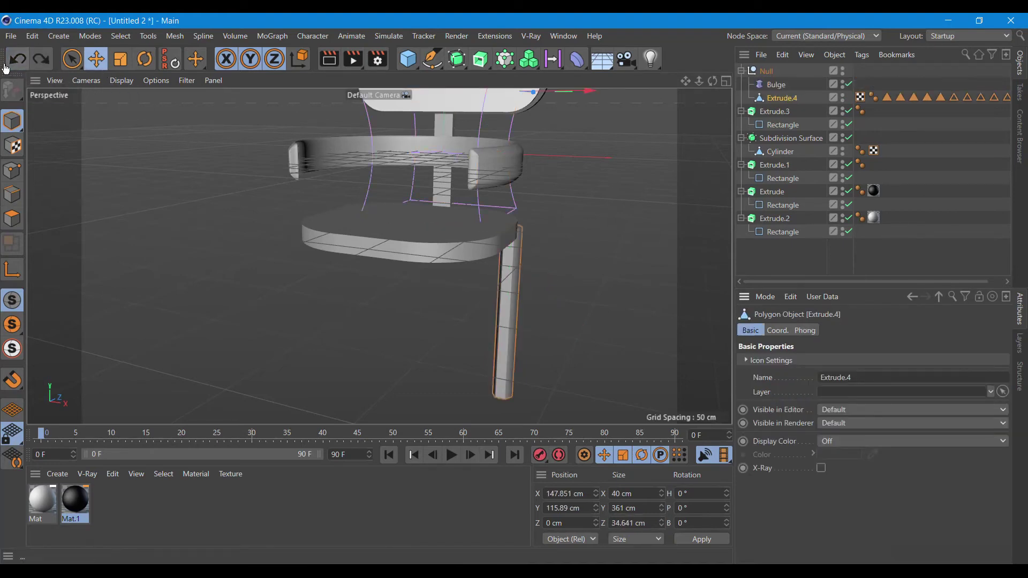
Restore the leg extrusion and give its caps a rounded 8.13 cm bevel.
click(14, 65)
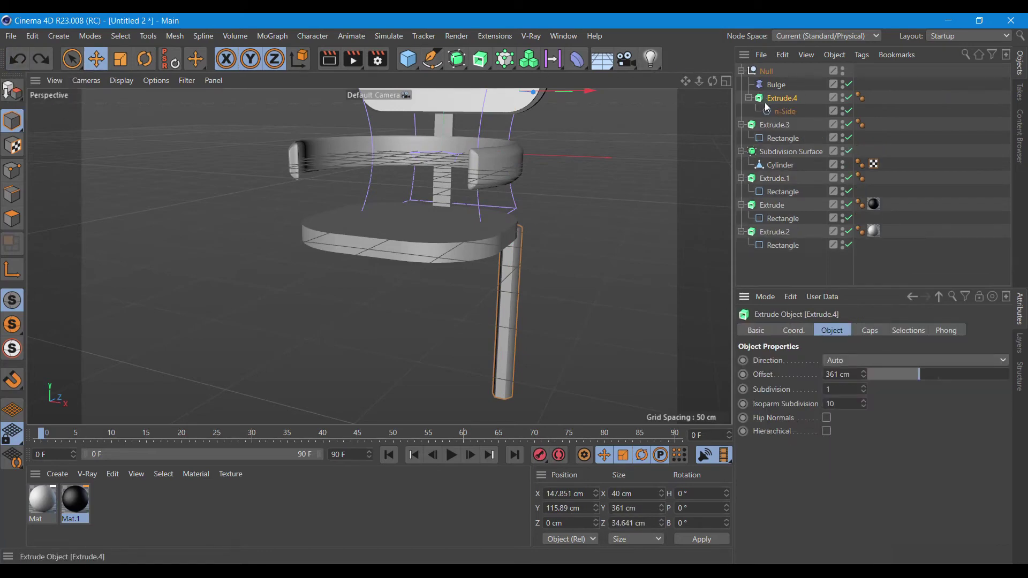
click(779, 101)
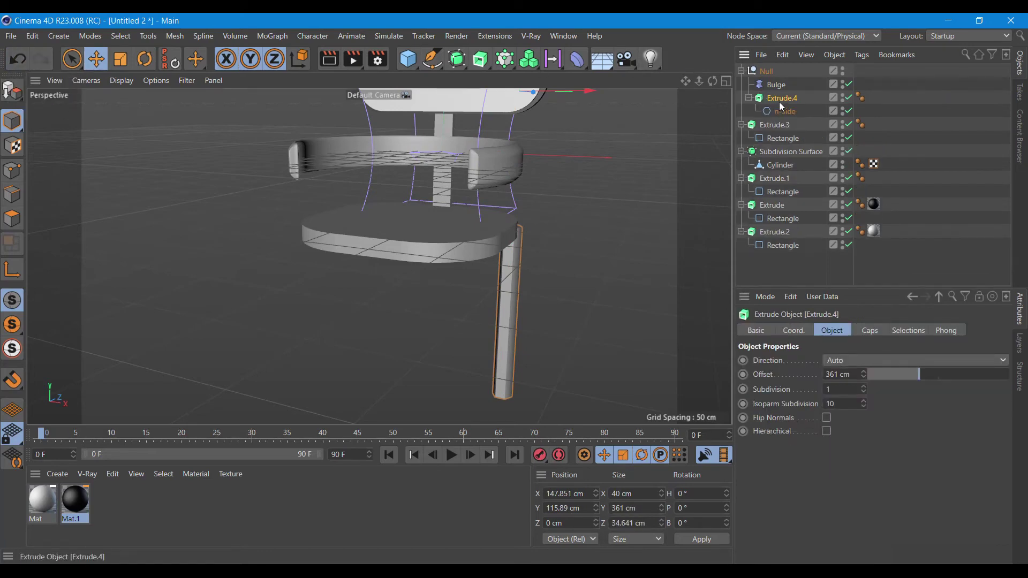
click(871, 331)
scroll(1006, 441, down, 1)
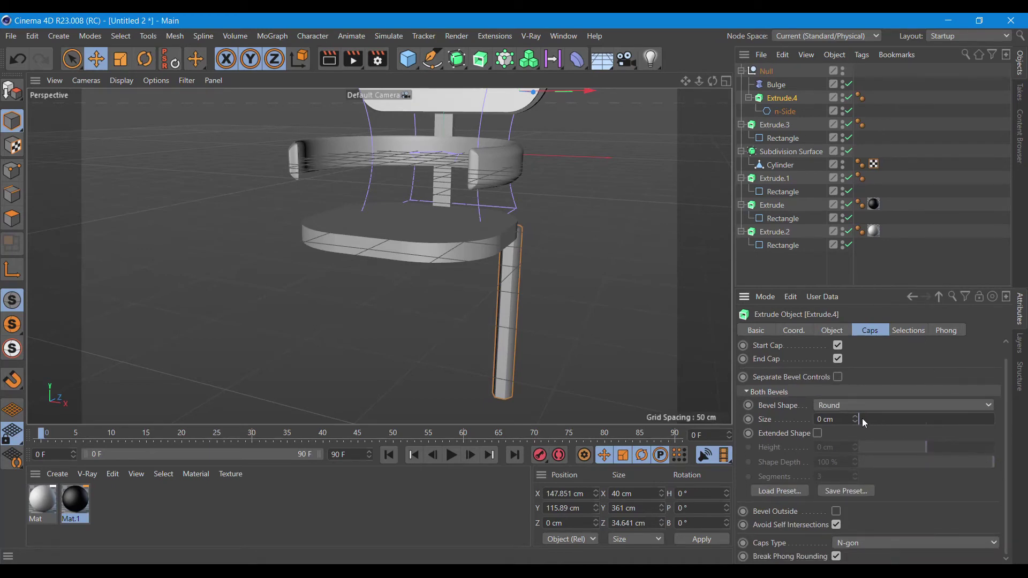
mouse_move(860, 418)
mouse_down()
mouse_move(891, 422)
mouse_move(868, 428)
mouse_up()
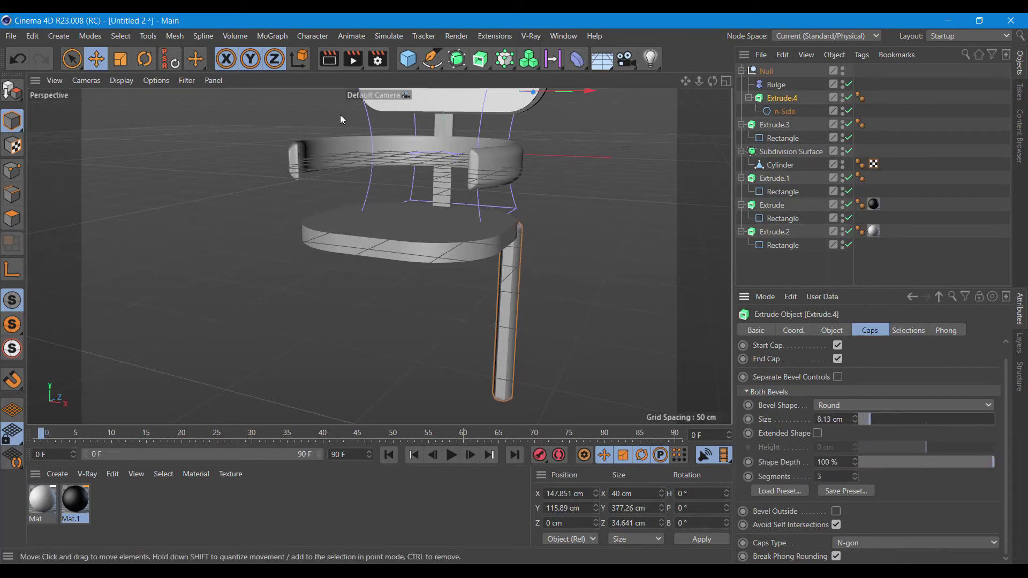
Move the leg right along X to 272.03 cm.
scroll(581, 182, down, 2)
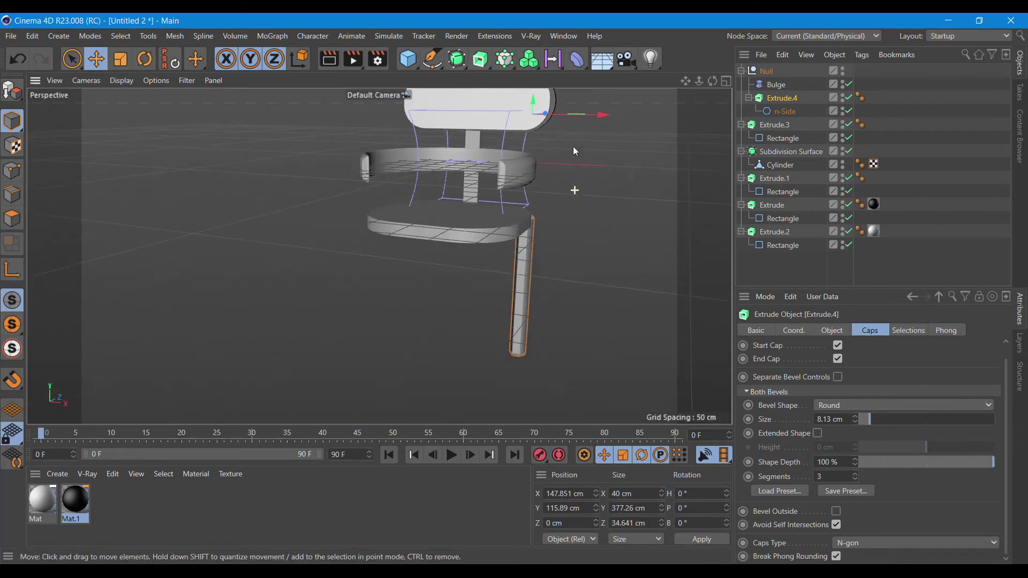
drag(592, 116, 645, 123)
scroll(577, 260, up, 2)
scroll(577, 260, up, 1)
scroll(577, 261, up, 2)
scroll(577, 260, down, 2)
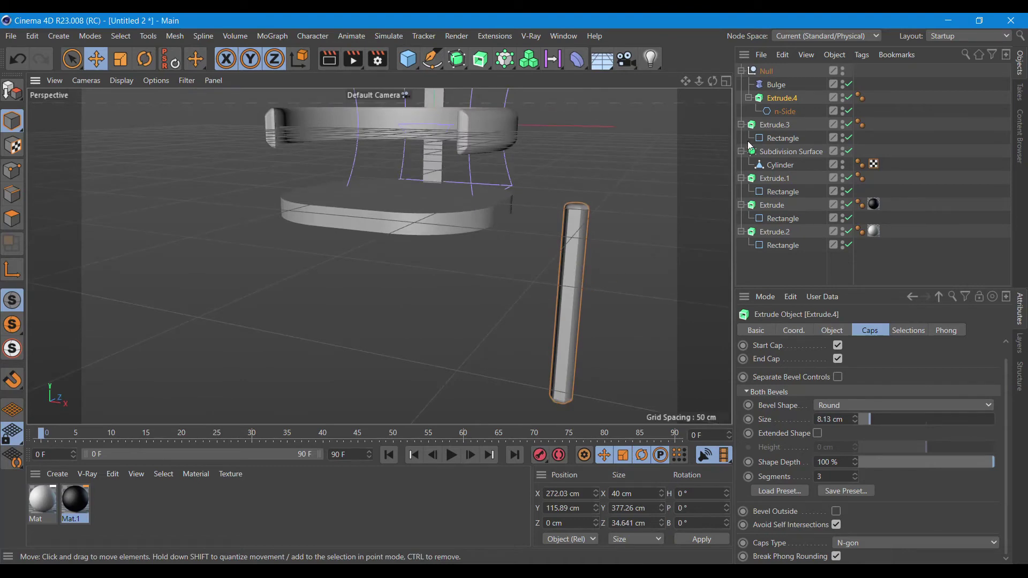
click(831, 329)
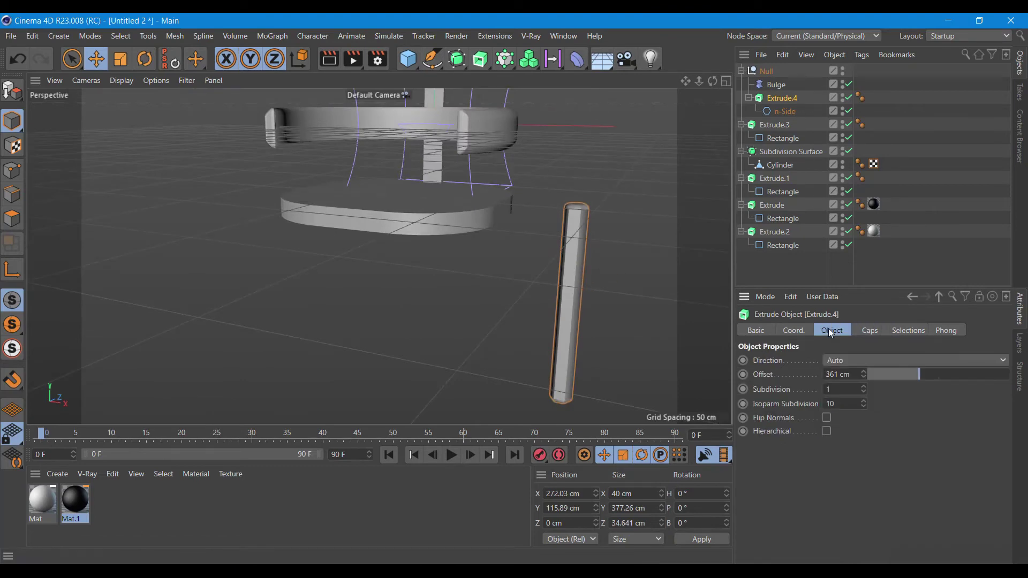
Set the leg's subdivisions to 10, make it editable and fit a child Bulge to it.
click(845, 389)
text(0)
key(Return)
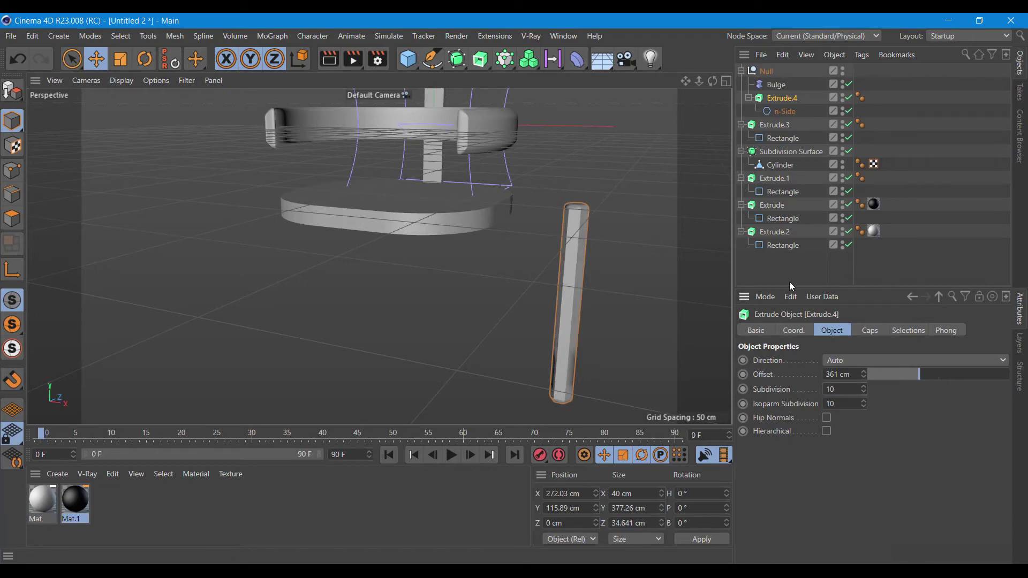
click(12, 90)
drag(777, 84, 784, 98)
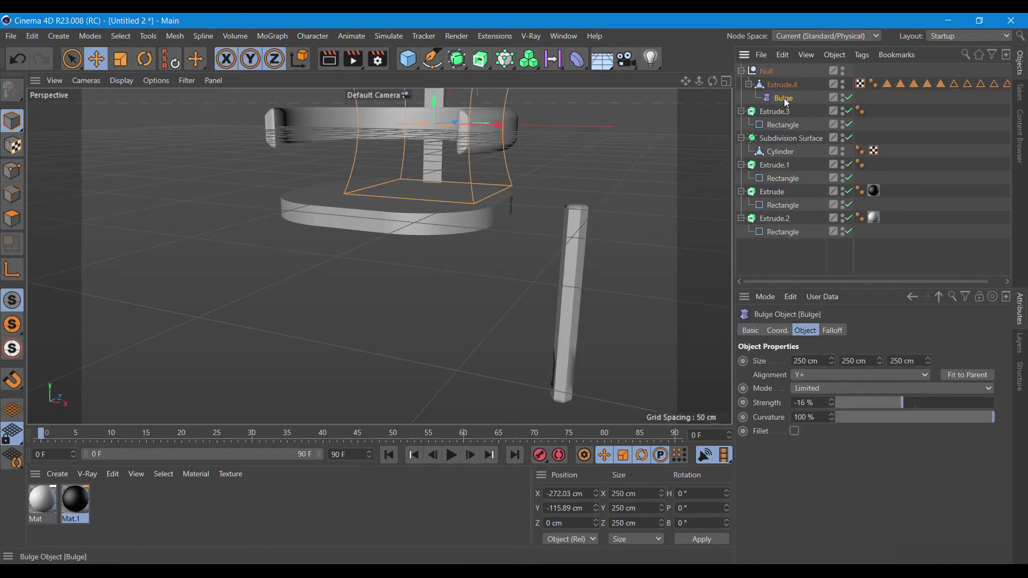
click(968, 378)
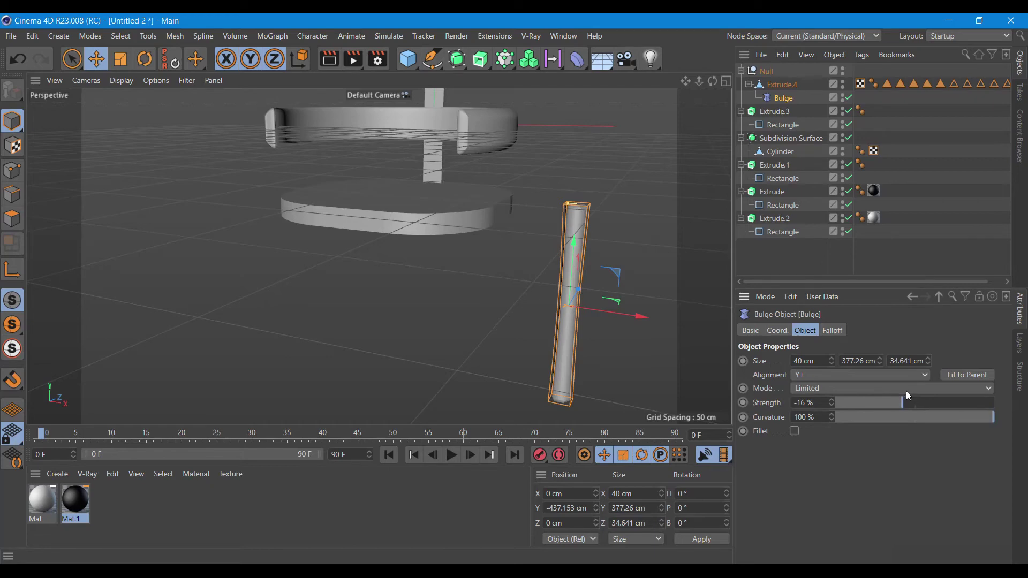
Pinch the leg with a -47% bulge and shift the deformer sideways to curve it.
drag(899, 405, 878, 410)
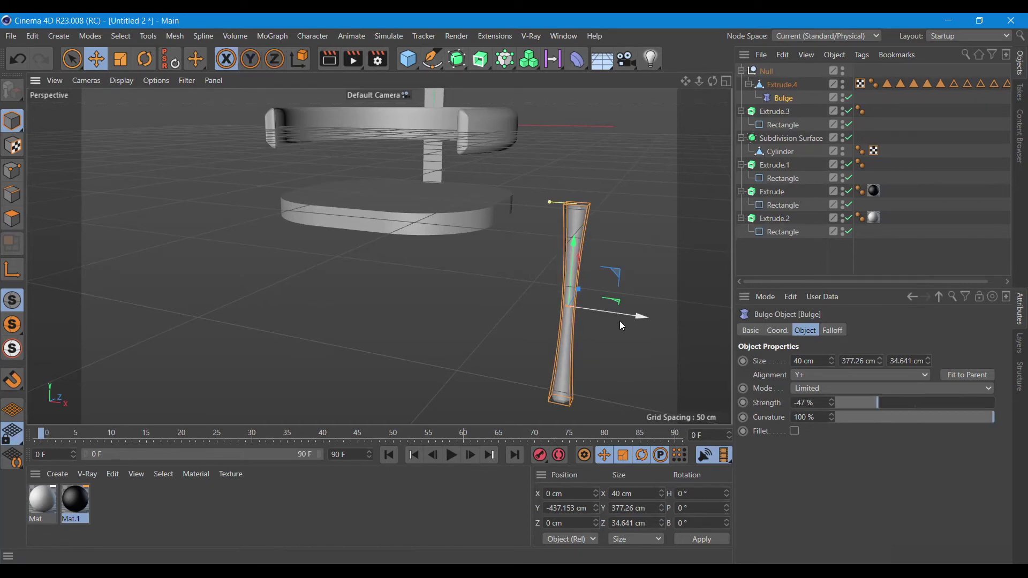
drag(642, 320, 603, 323)
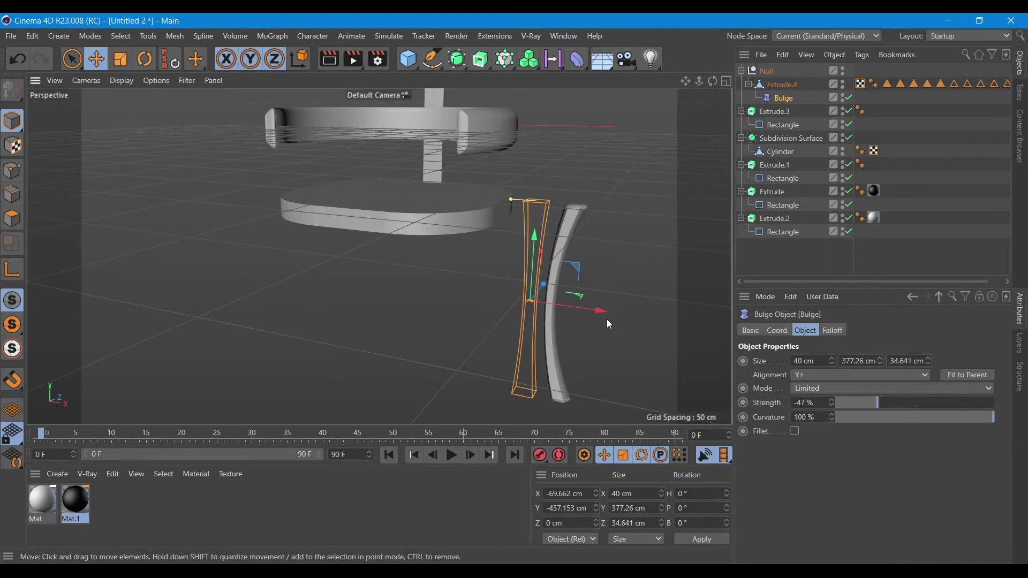
click(773, 84)
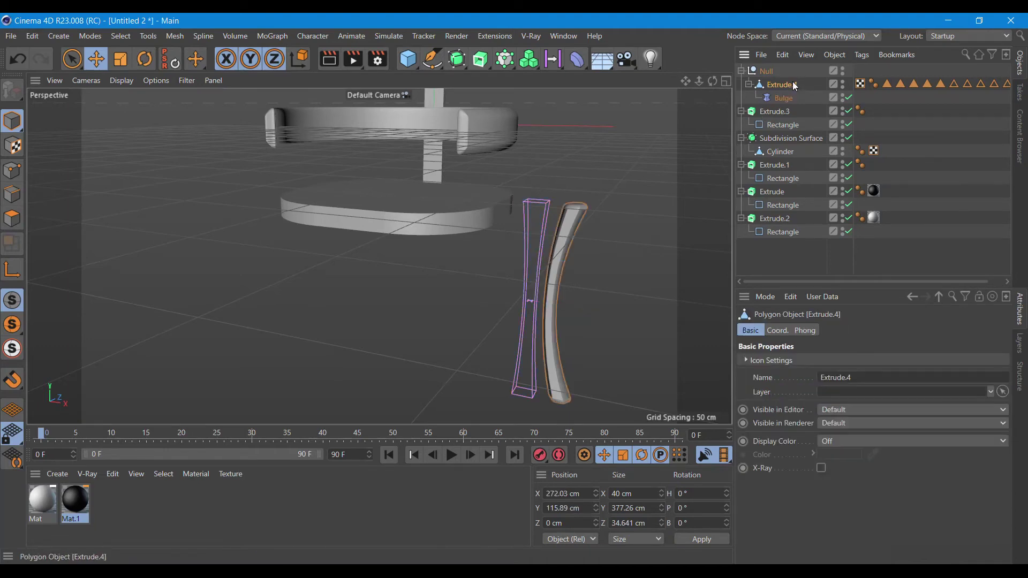
Move the leg Null left along X, checking placement in the four-view layout.
click(762, 71)
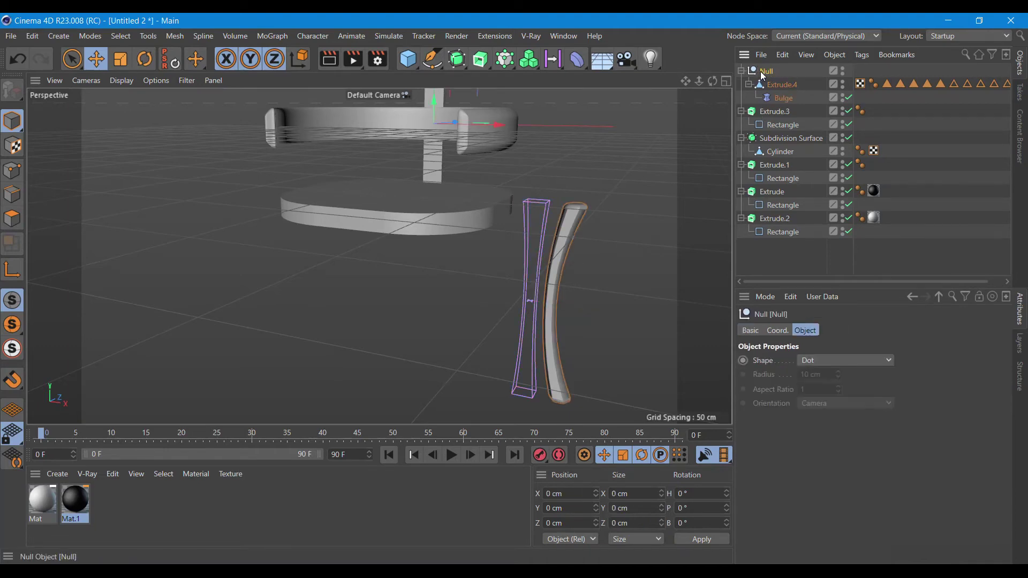
drag(454, 131, 264, 165)
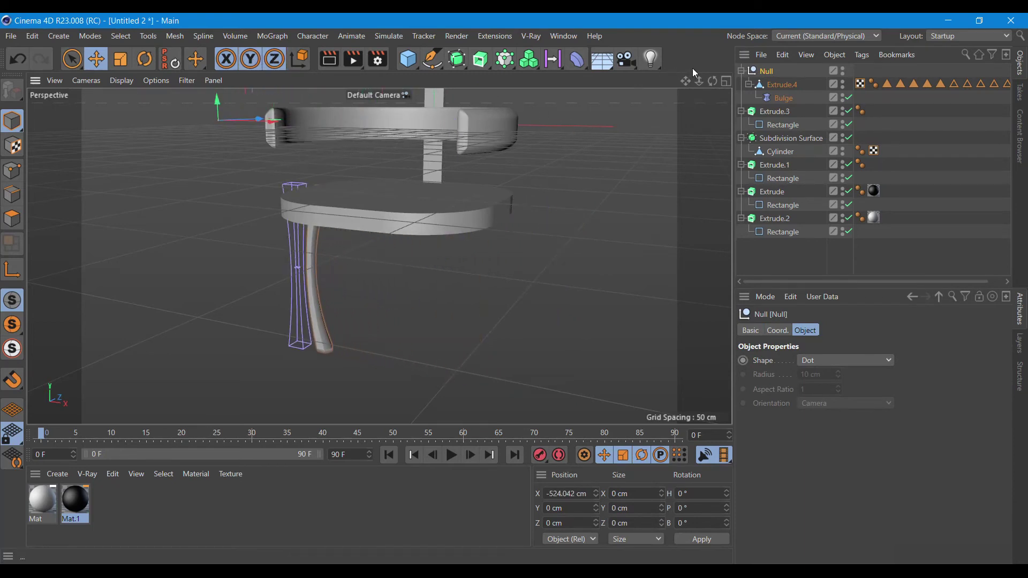
click(723, 81)
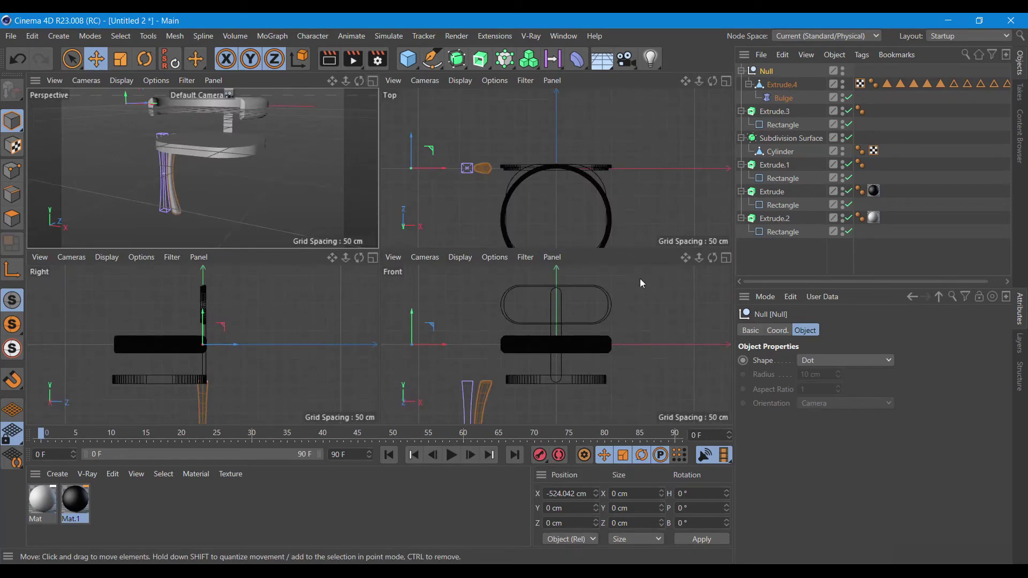
drag(450, 349, 465, 348)
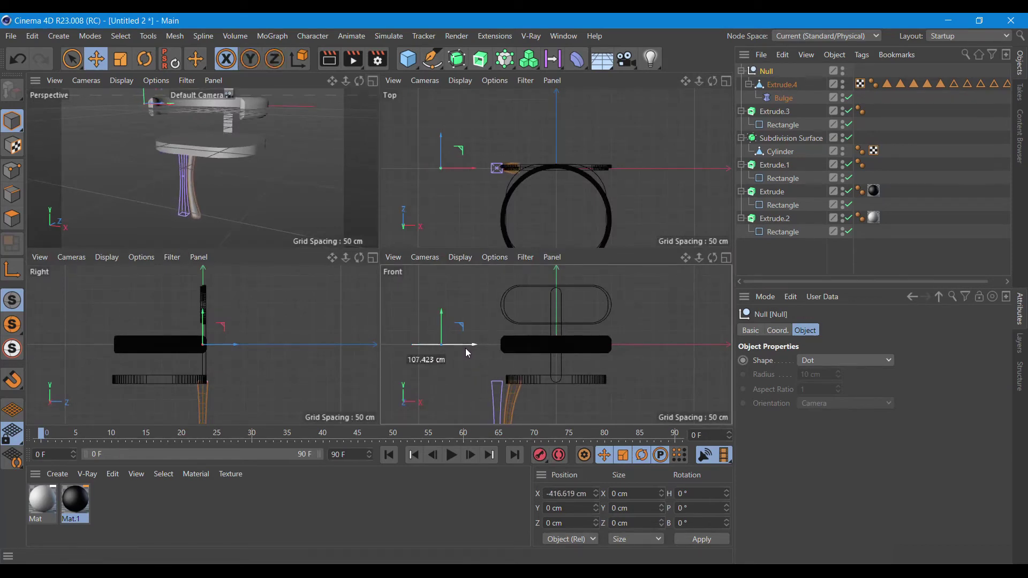
drag(442, 169, 428, 179)
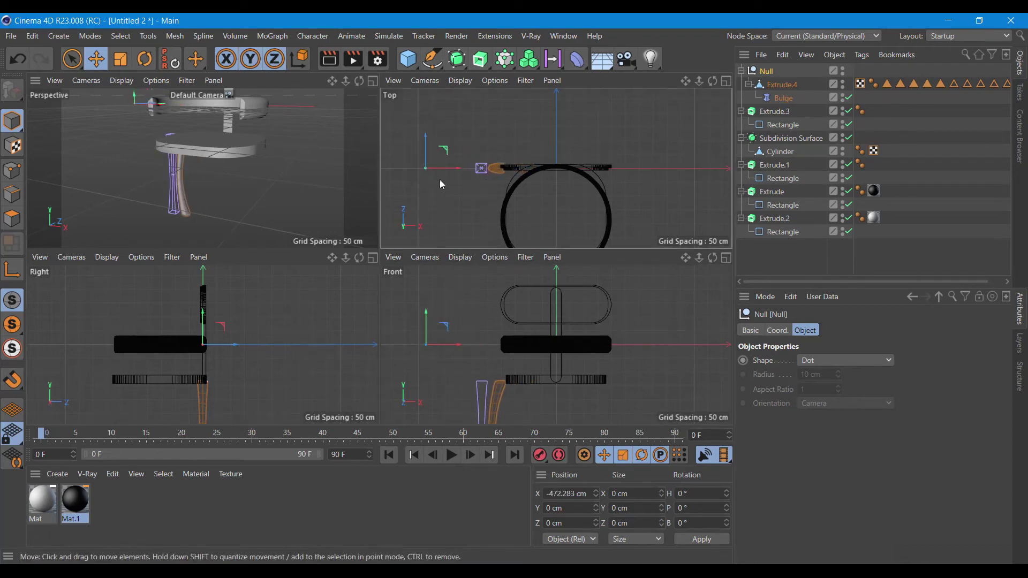
click(372, 80)
Place the leg Null under the seat's left side at −401.772 cm X, −43.283 cm Z.
drag(713, 80, 728, 86)
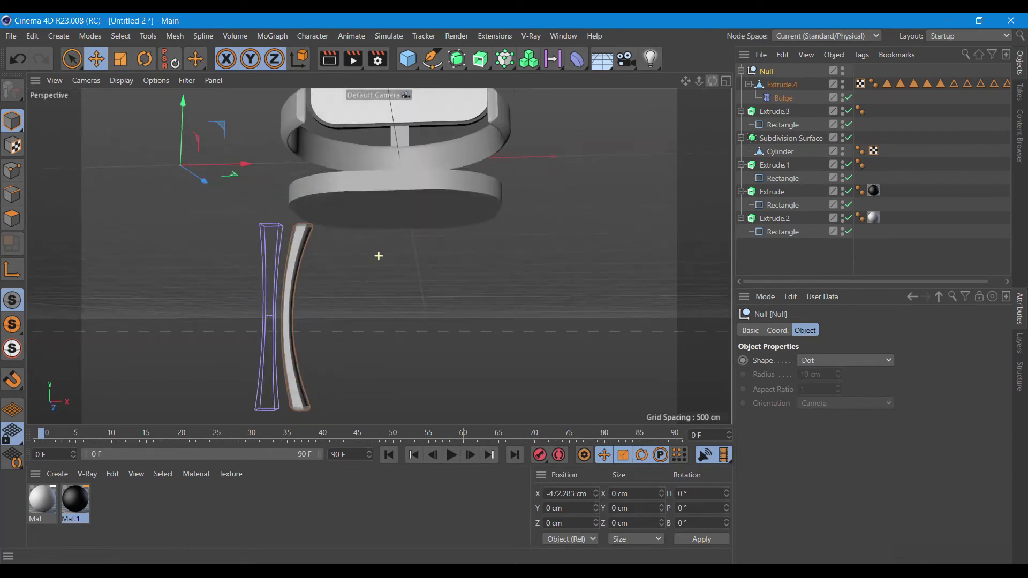
mouse_move(204, 141)
mouse_down()
mouse_move(223, 147)
mouse_move(241, 135)
mouse_up()
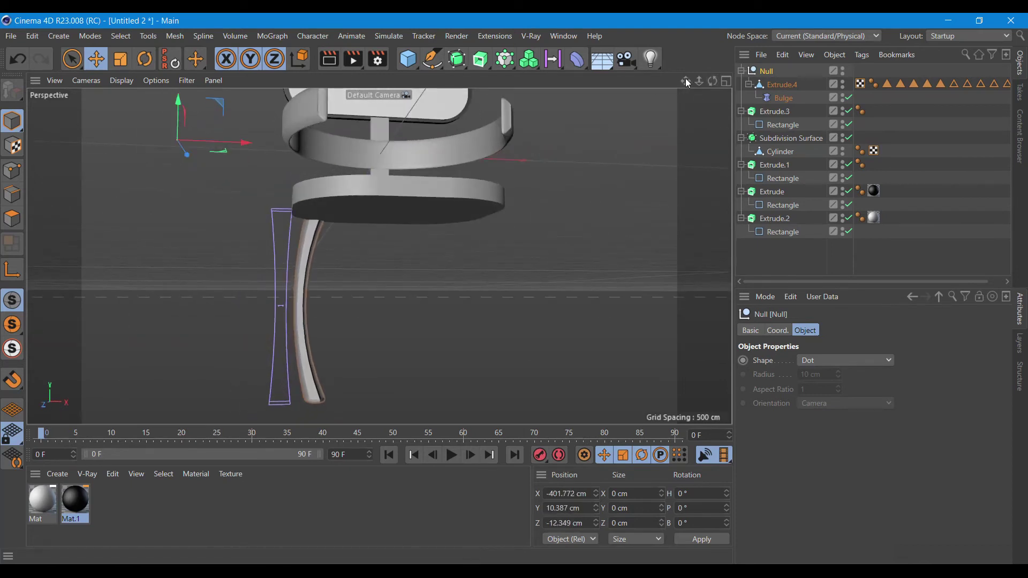
drag(714, 82, 712, 81)
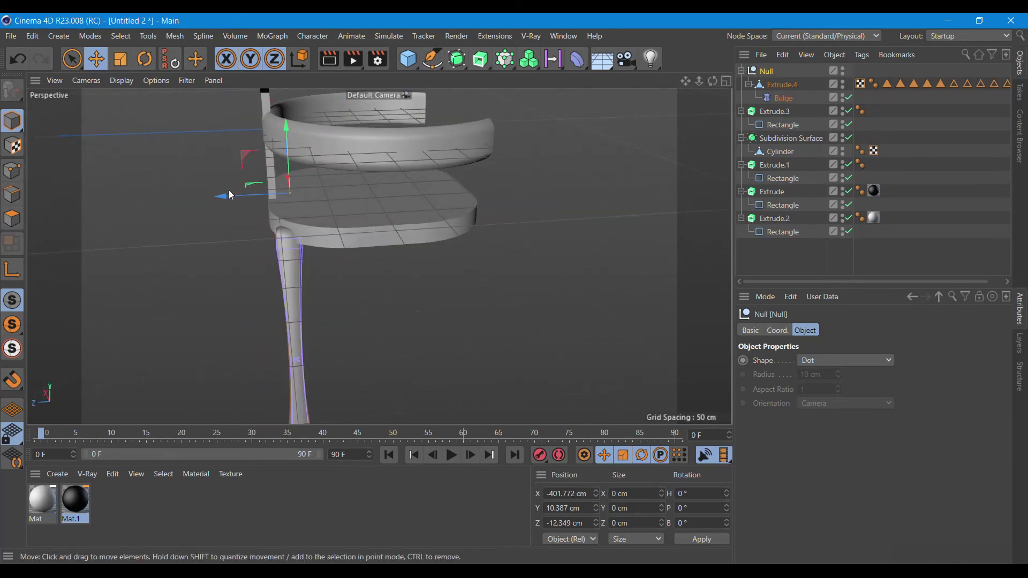
drag(230, 194, 253, 202)
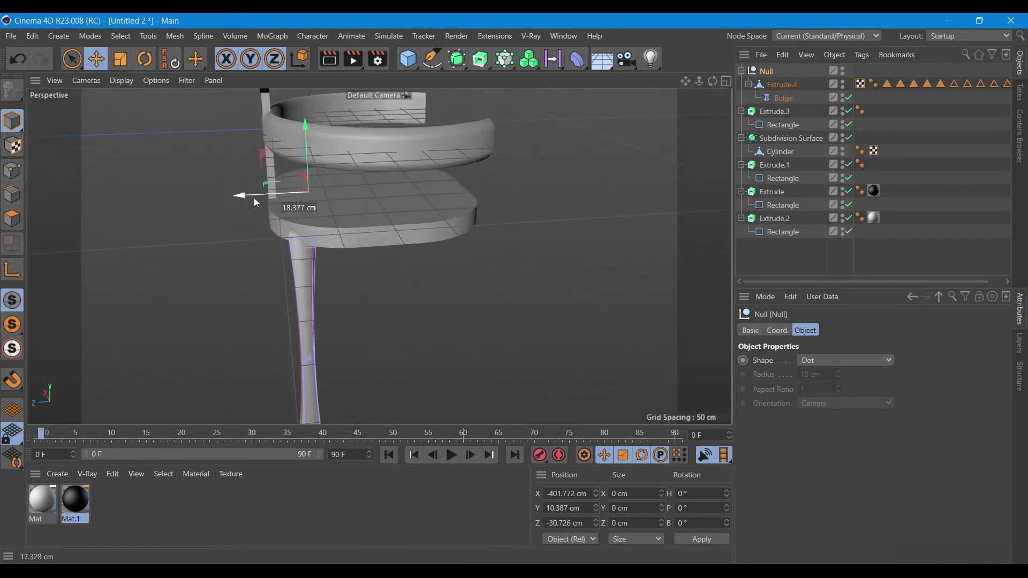
drag(254, 202, 260, 199)
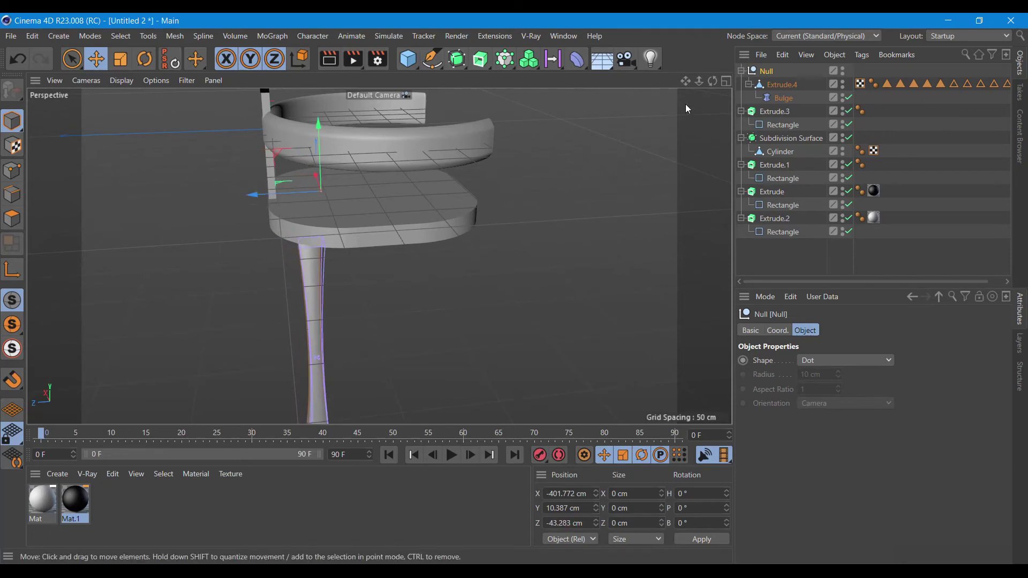
mouse_move(712, 81)
mouse_down()
mouse_move(669, 101)
mouse_move(712, 81)
mouse_up()
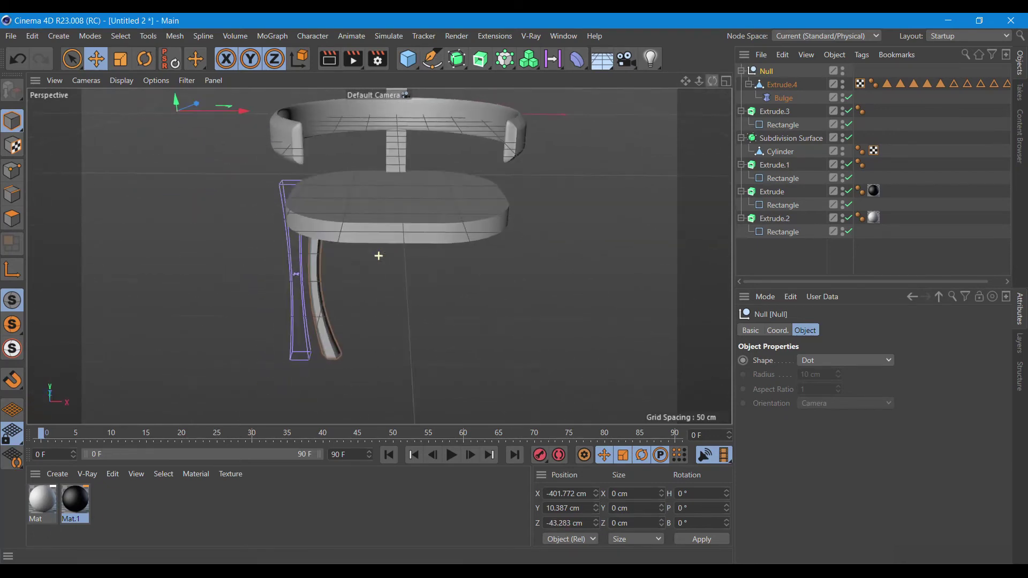
Try several Bulge strengths on the leg, settle at -26%, and collapse the Null.
click(781, 98)
mouse_move(876, 403)
mouse_down()
mouse_move(829, 405)
mouse_move(1006, 396)
mouse_move(833, 432)
mouse_move(1025, 435)
mouse_up()
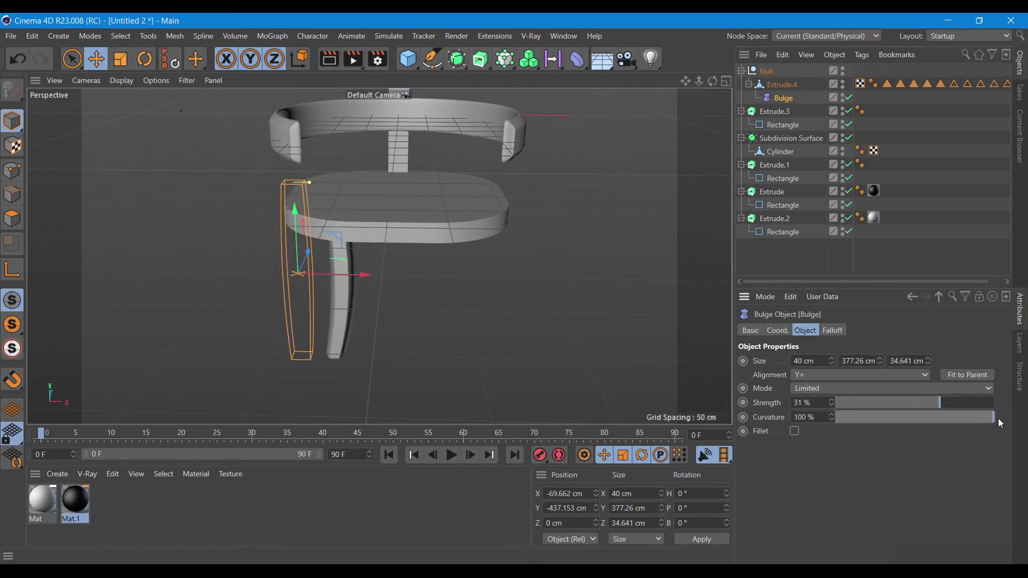
drag(940, 400, 881, 408)
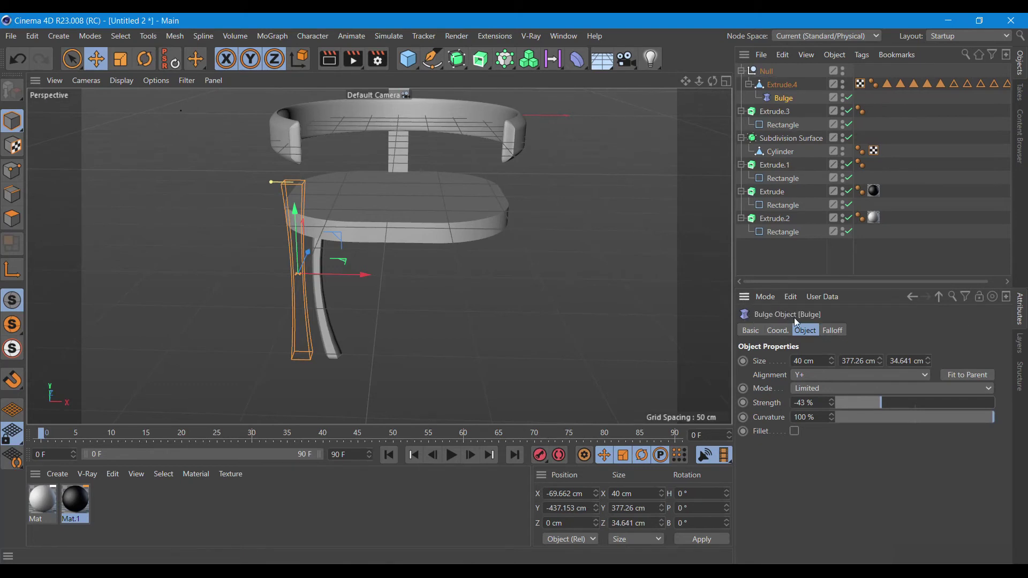
mouse_move(888, 402)
mouse_down()
mouse_move(976, 414)
mouse_move(875, 426)
mouse_up()
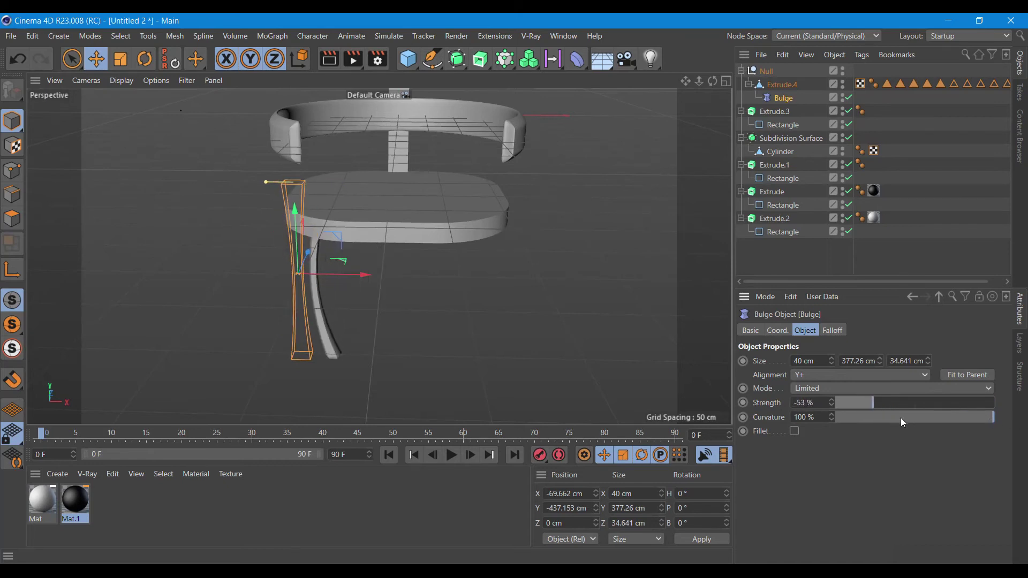
drag(874, 407, 894, 408)
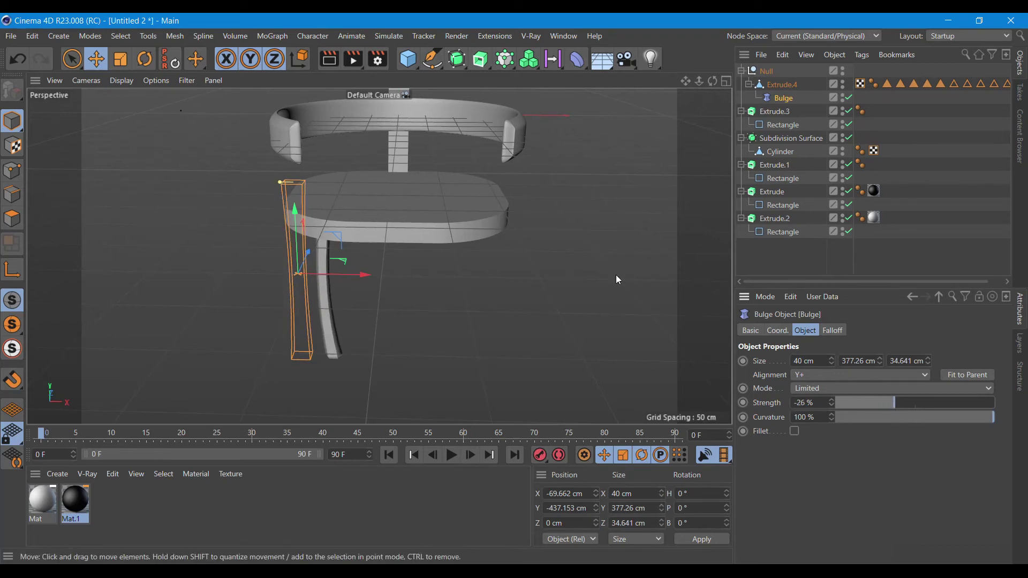
click(742, 70)
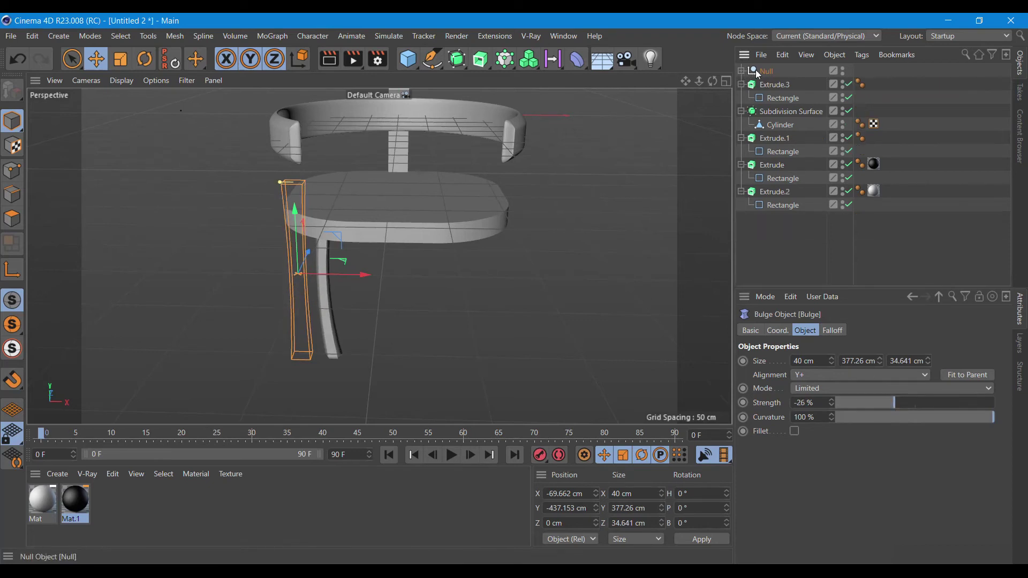
Duplicate the leg Null as Null.1 and place it under the seat's right side.
mouse_move(244, 110)
ctrl+mouse_down()
mouse_move(420, 171)
mouse_move(409, 172)
ctrl+mouse_up()
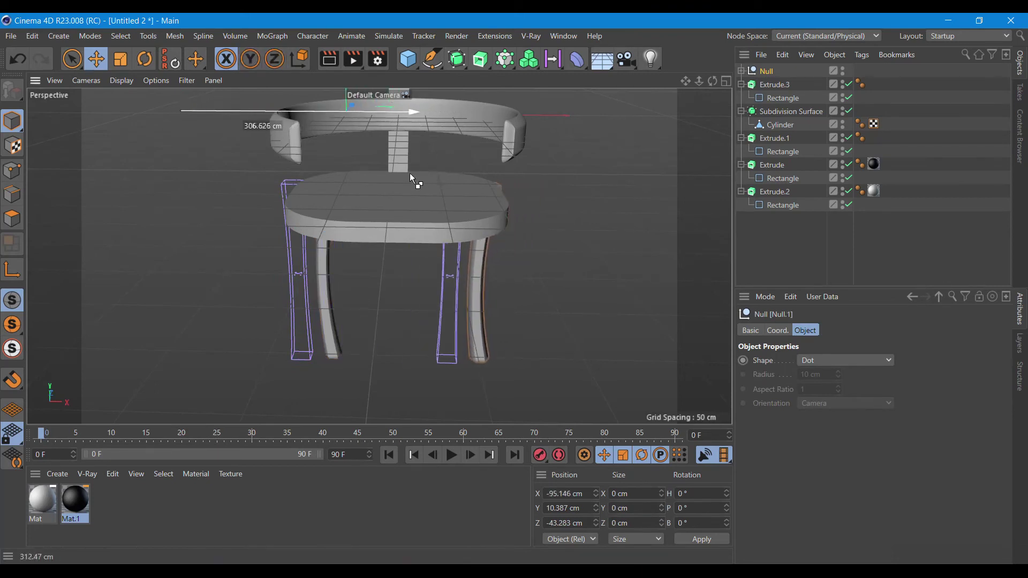
drag(708, 85, 378, 256)
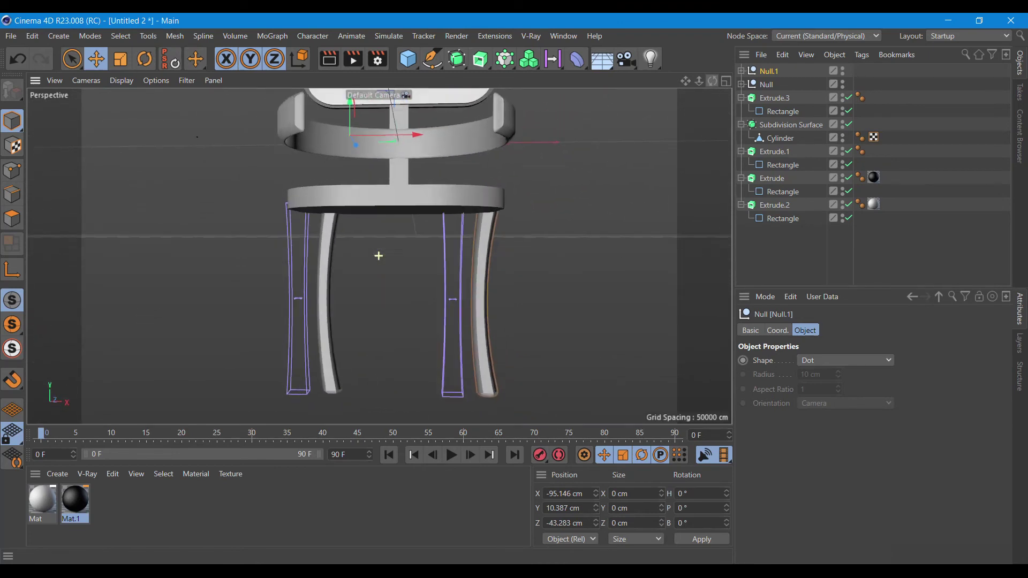
drag(379, 256, 379, 256)
drag(412, 127, 401, 130)
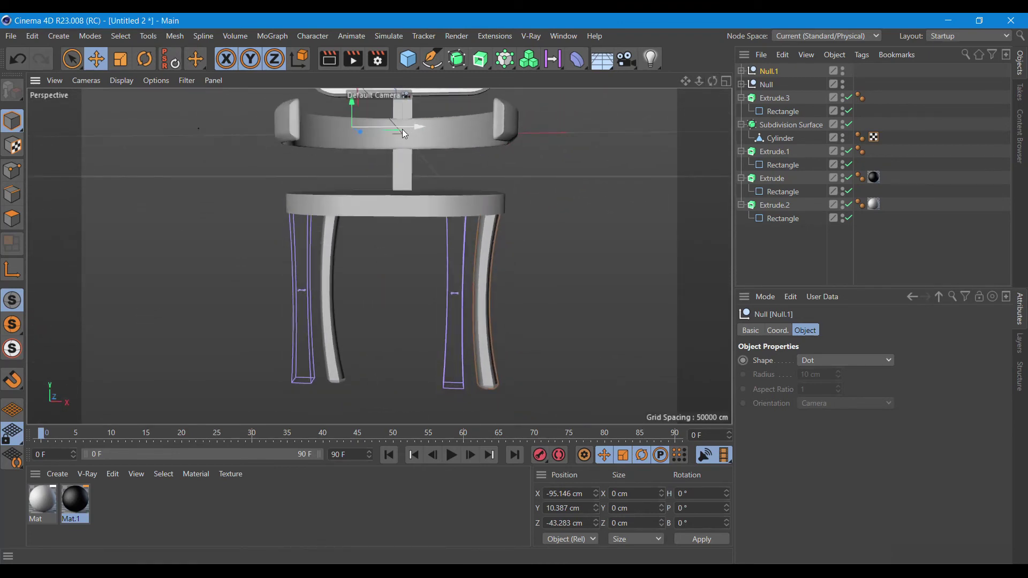
Set Null.1's Bulge curvature back to 100% and its Mode to Unlimited.
click(741, 70)
click(777, 97)
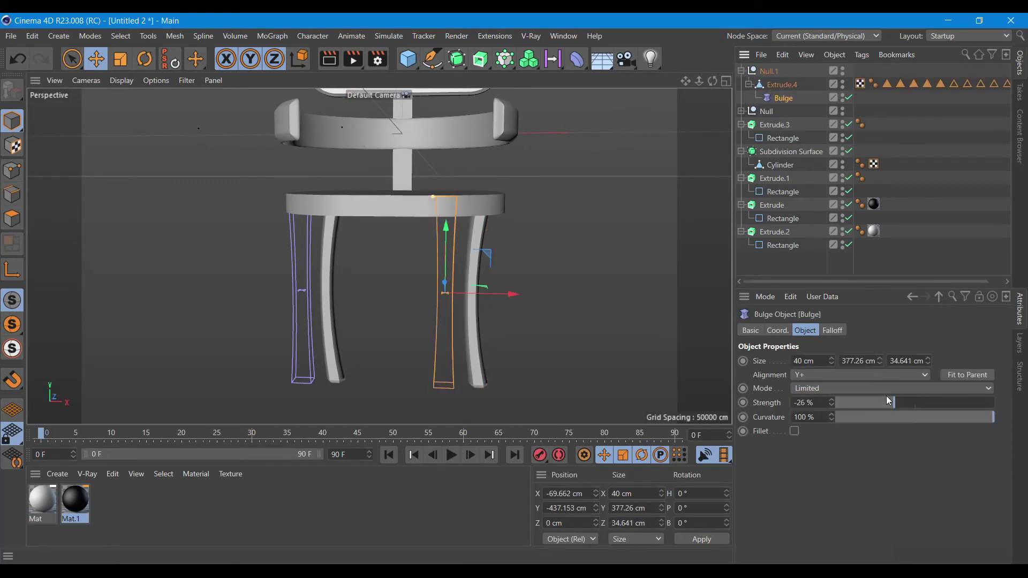
drag(928, 420, 902, 423)
drag(839, 418, 995, 417)
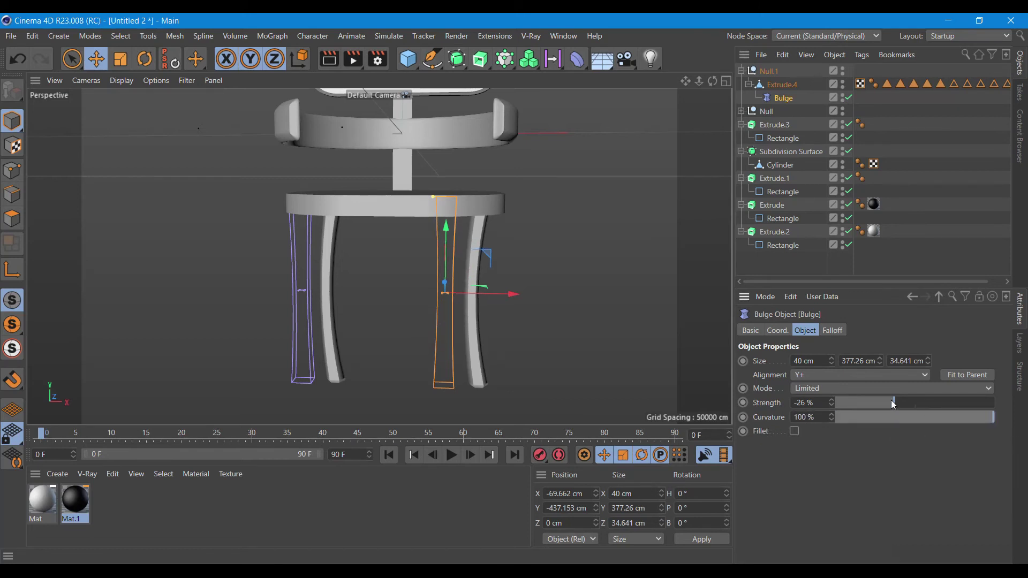
click(879, 390)
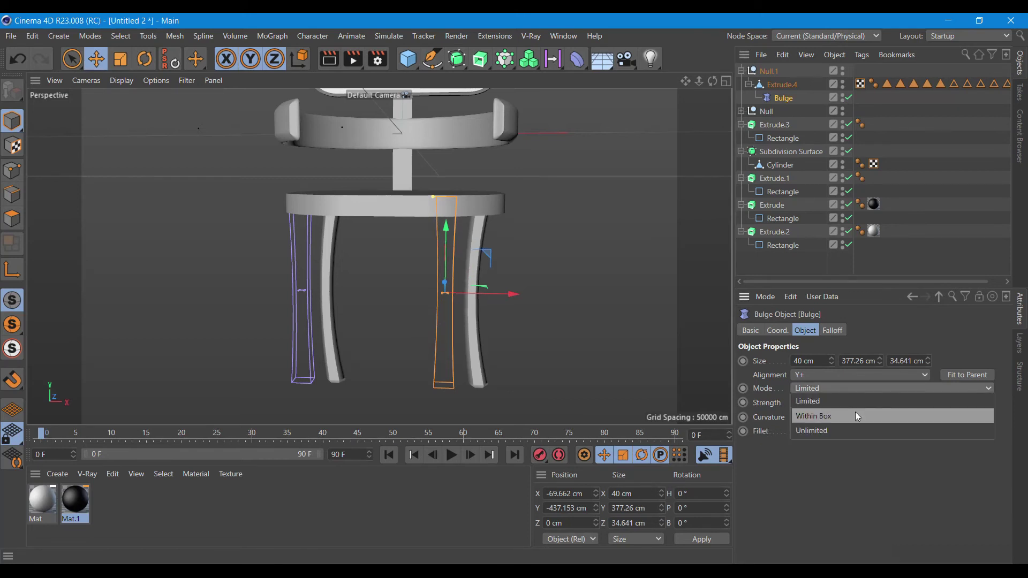
click(856, 416)
click(876, 391)
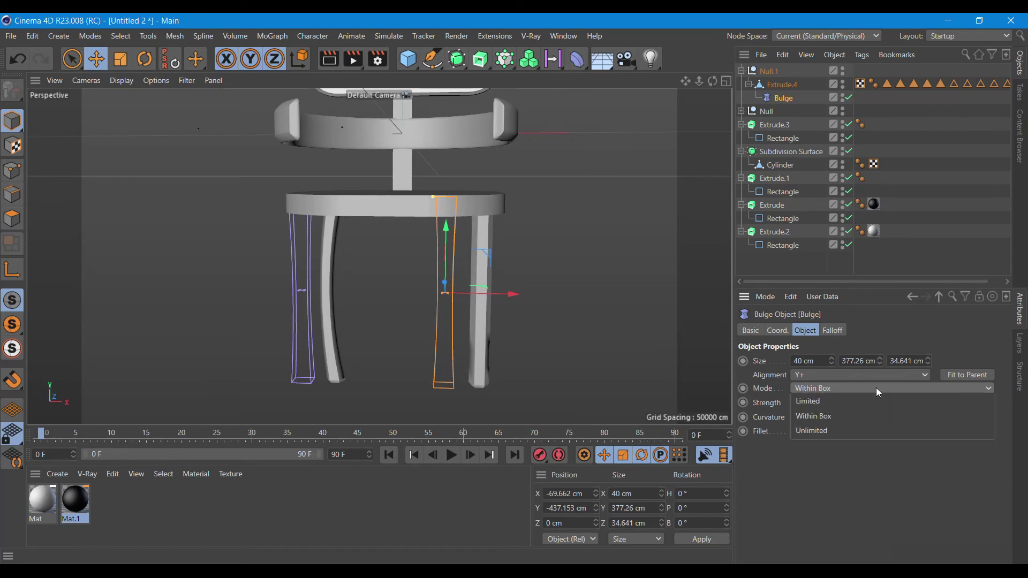
click(847, 435)
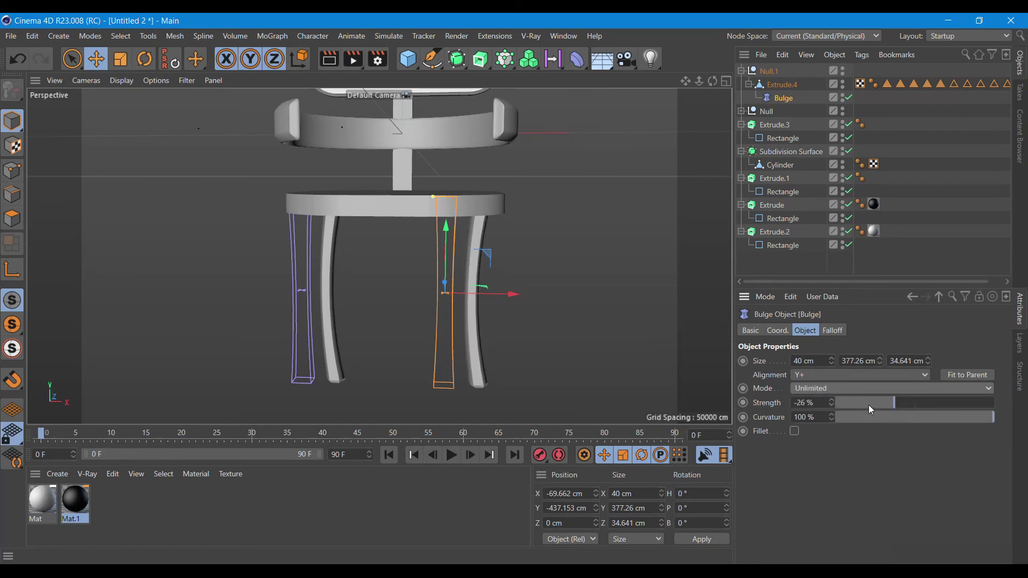
Test a stronger bulge on the copied leg, then revert to -26%.
mouse_move(892, 404)
mouse_down()
mouse_move(998, 403)
mouse_move(851, 433)
mouse_move(922, 431)
mouse_up()
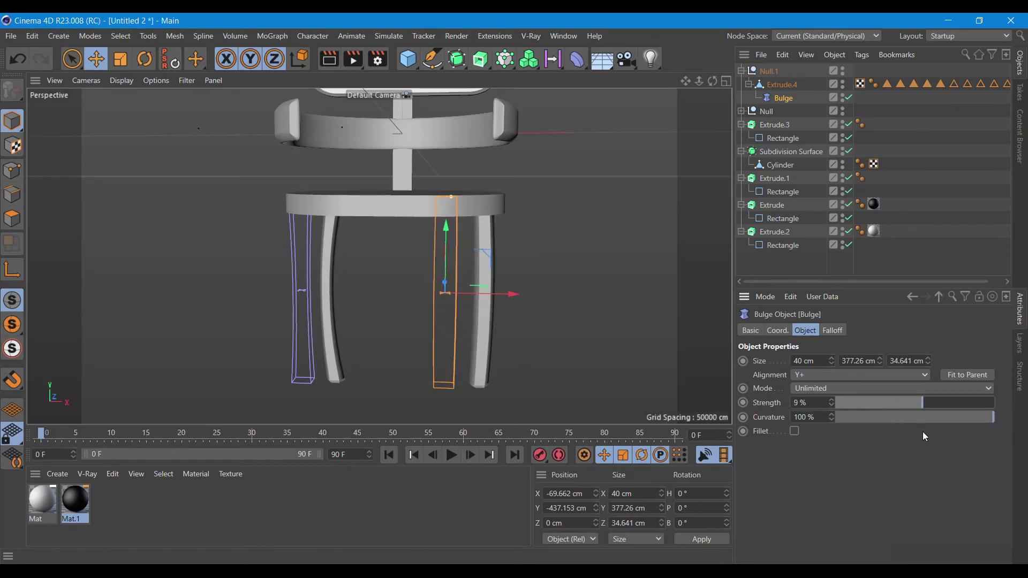
click(16, 58)
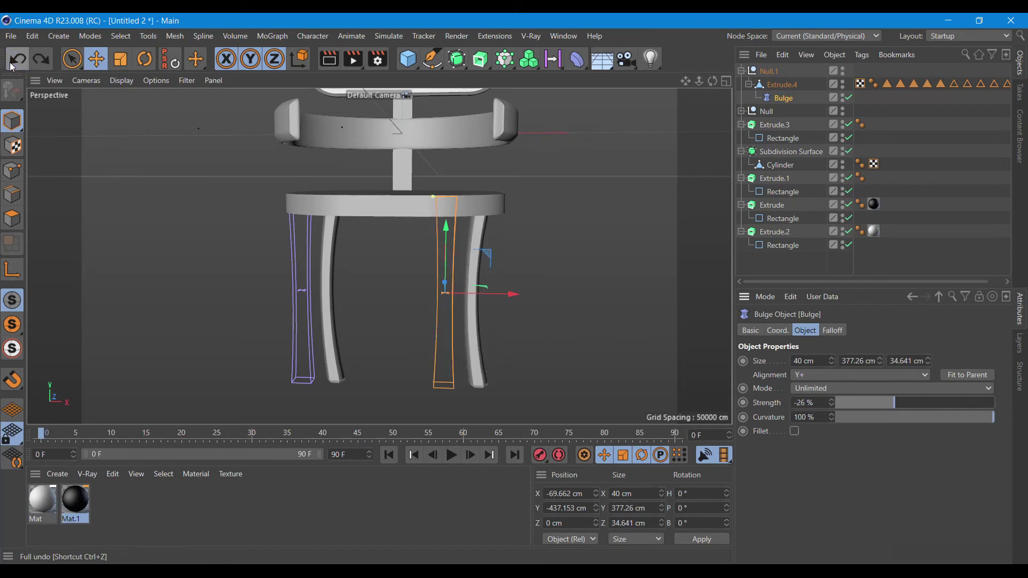
click(786, 332)
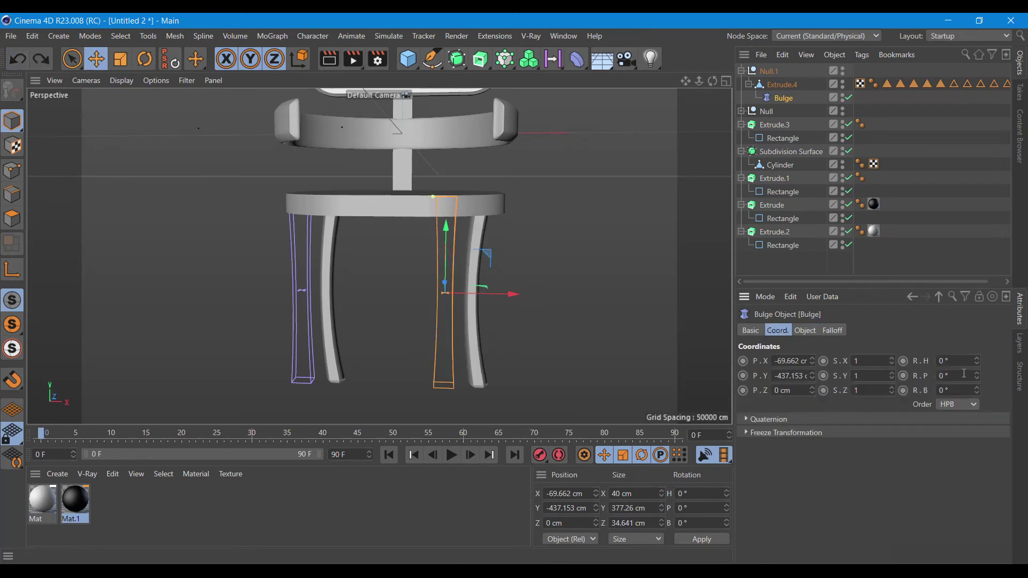
Set the Bulge heading to 90°, fit it to the leg and adjust its strength.
mouse_move(978, 365)
mouse_down()
mouse_move(1011, 365)
mouse_move(963, 361)
mouse_up()
text(90)
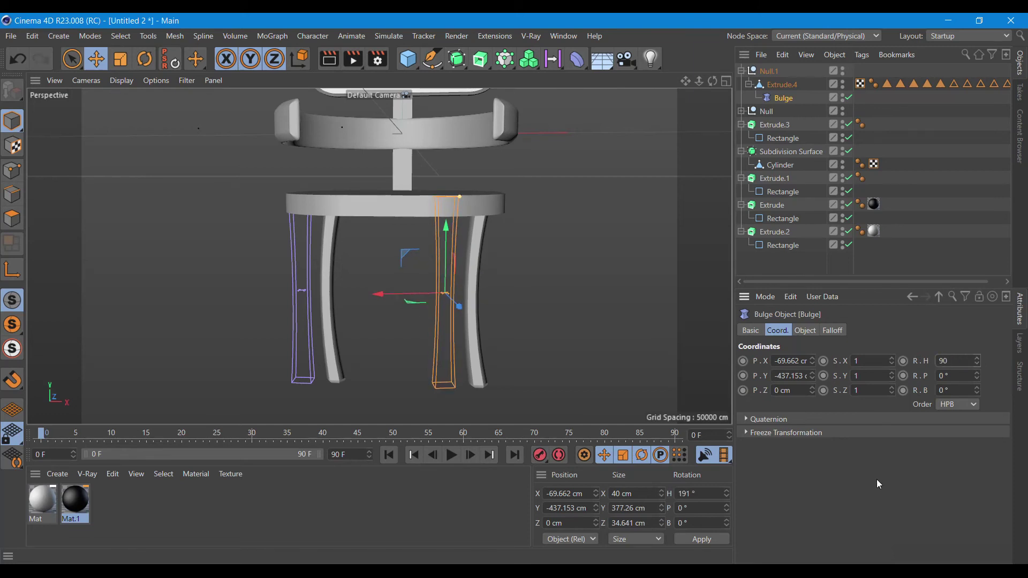
key(Return)
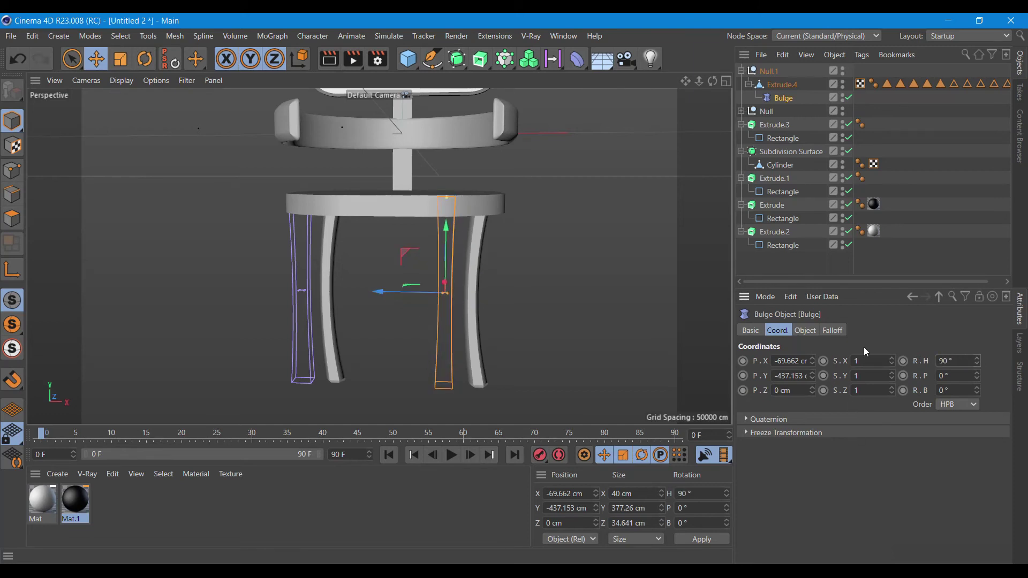
click(834, 331)
click(805, 331)
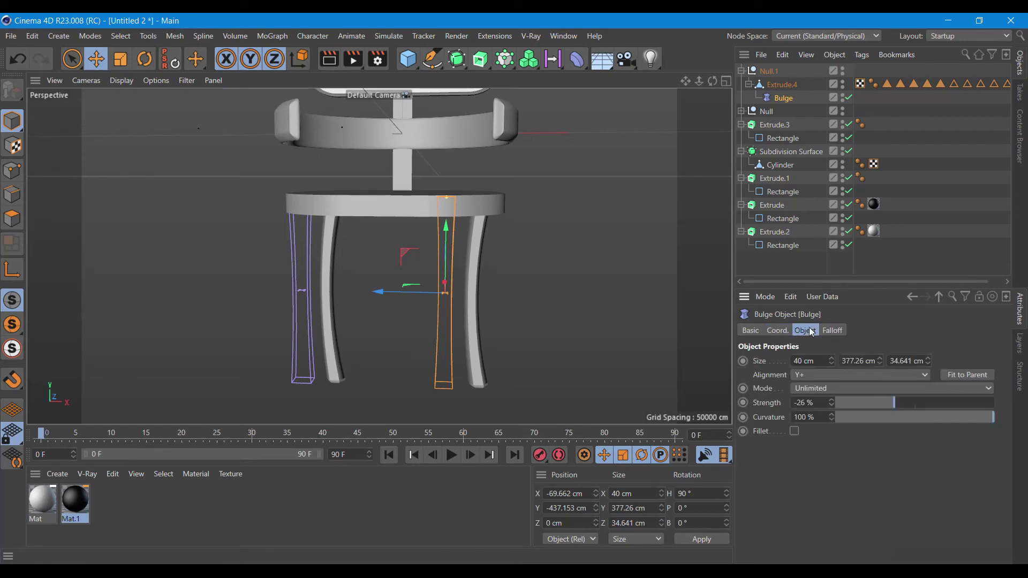
click(985, 375)
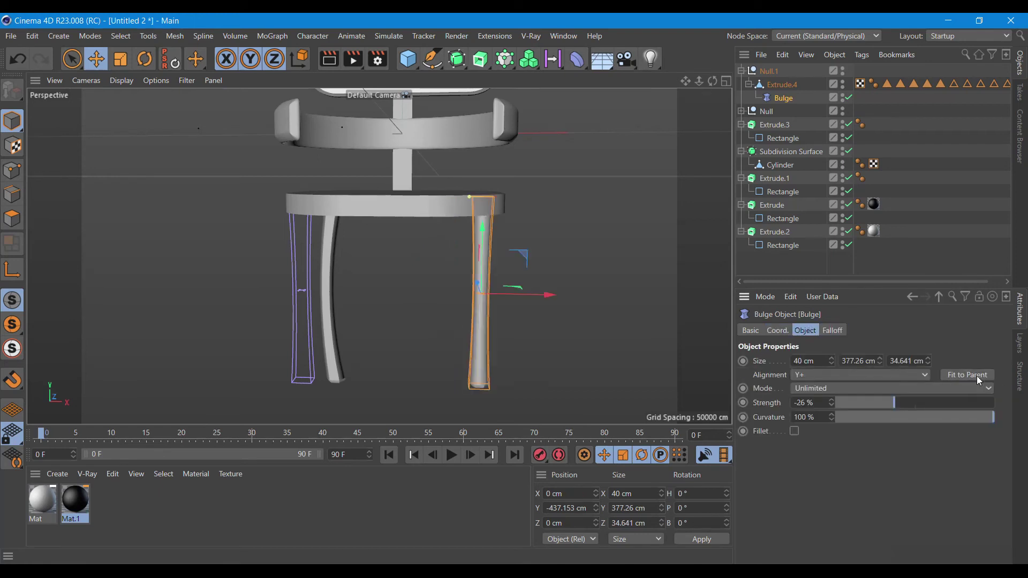
mouse_move(893, 405)
mouse_down()
mouse_move(948, 403)
mouse_move(857, 423)
mouse_up()
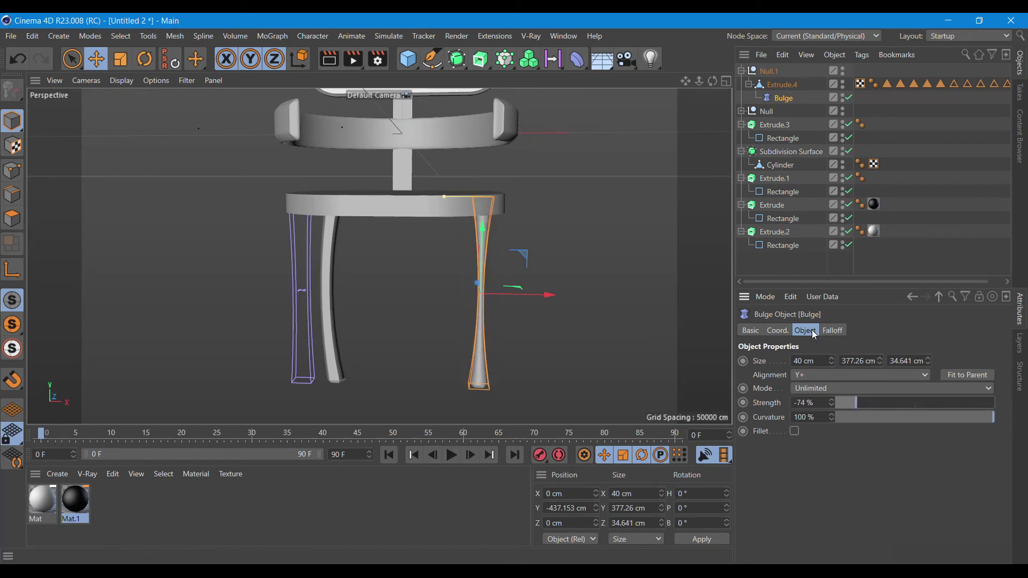
Turn the Bulge to 180° heading and ease its strength to about -9%.
click(774, 331)
text(180)
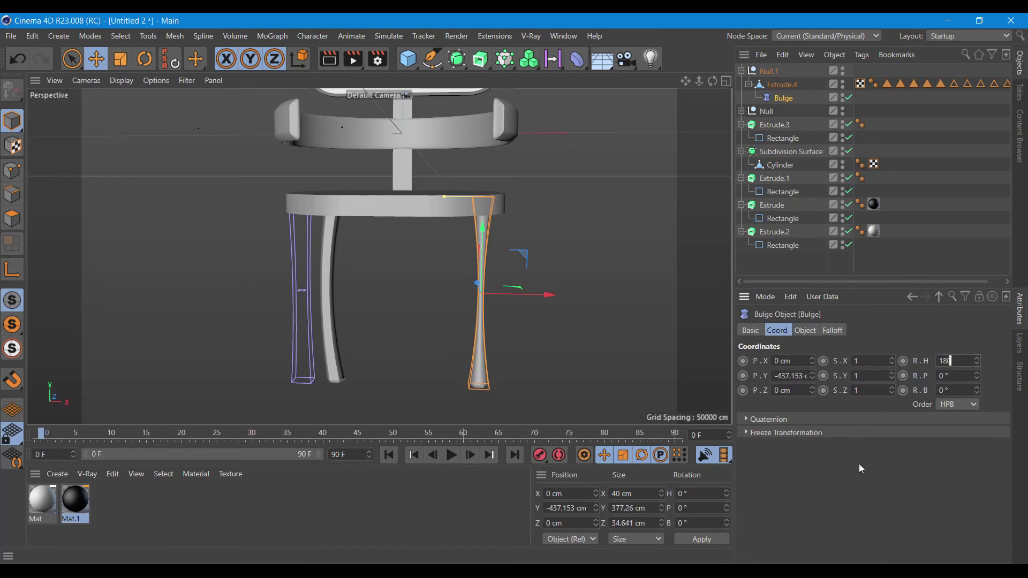
key(Return)
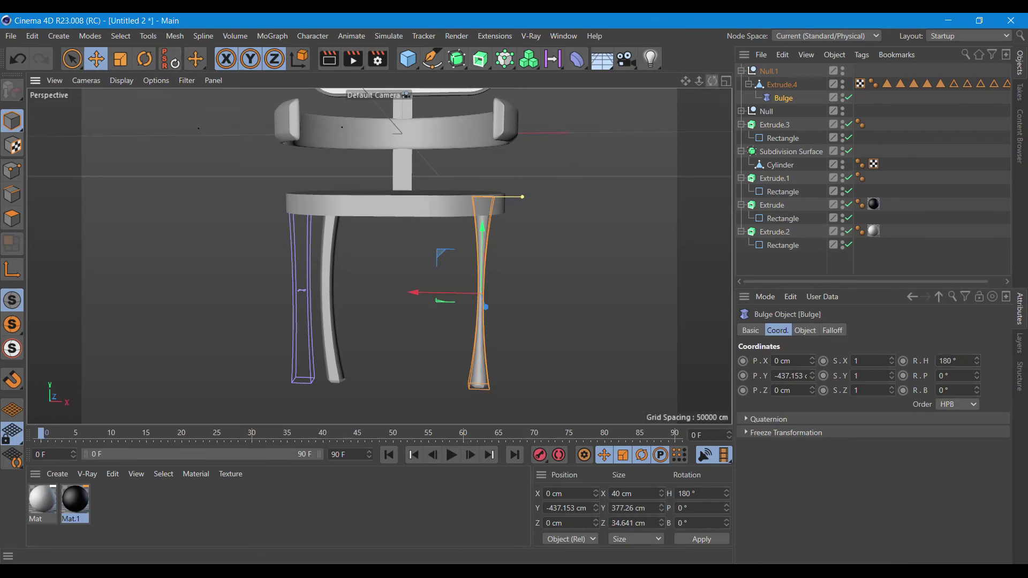
drag(713, 81, 776, 86)
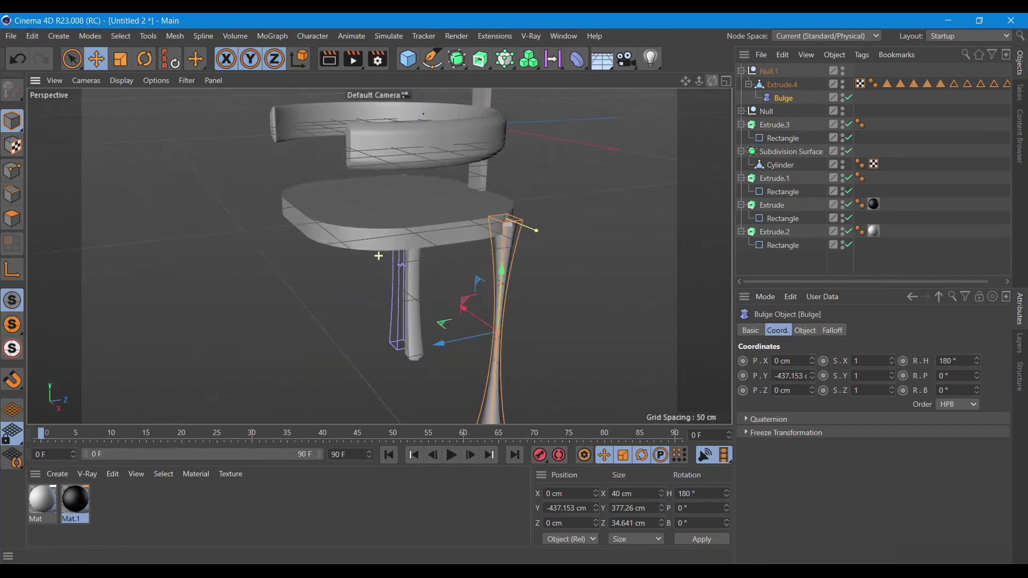
drag(712, 81, 715, 85)
click(813, 329)
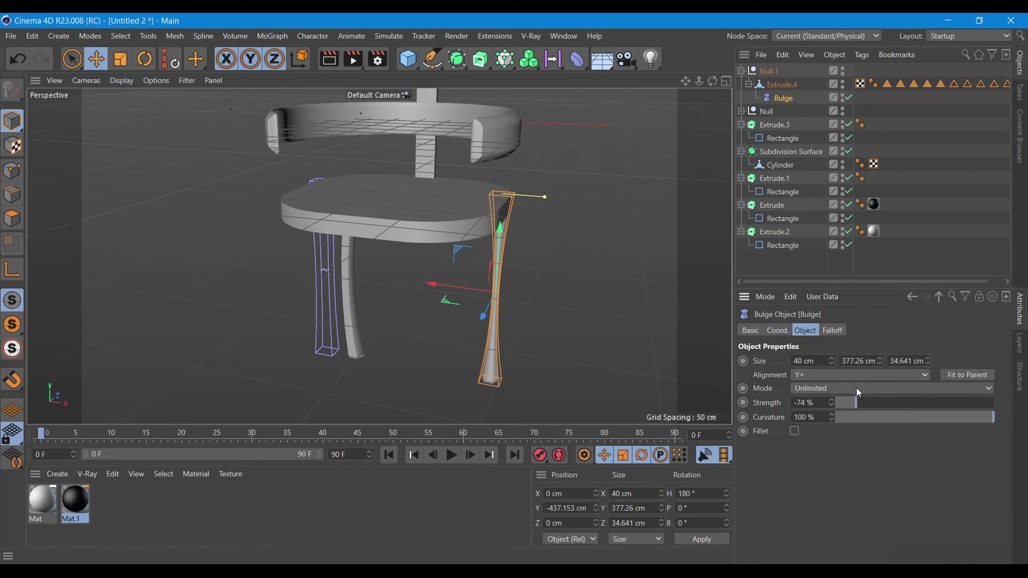
drag(853, 404, 907, 402)
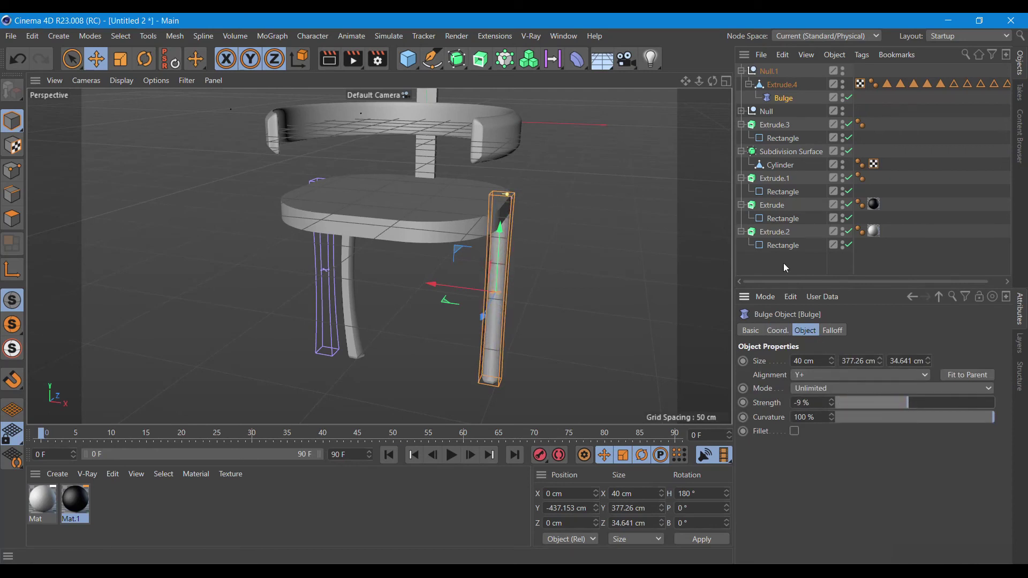
Delete Null.1 with its extra leg and bulge, then select the original leg Null.
click(767, 77)
key(Delete)
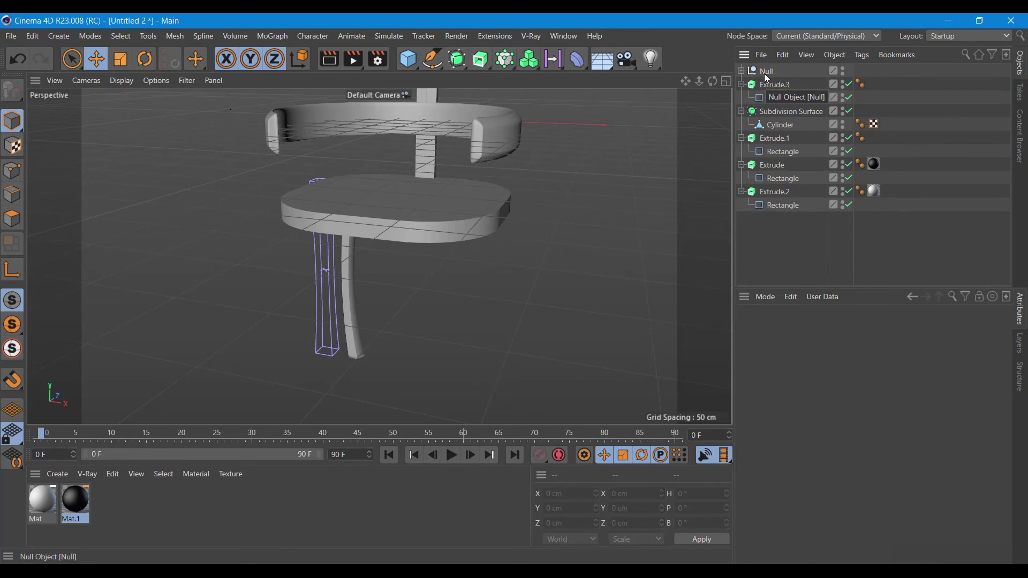
click(767, 77)
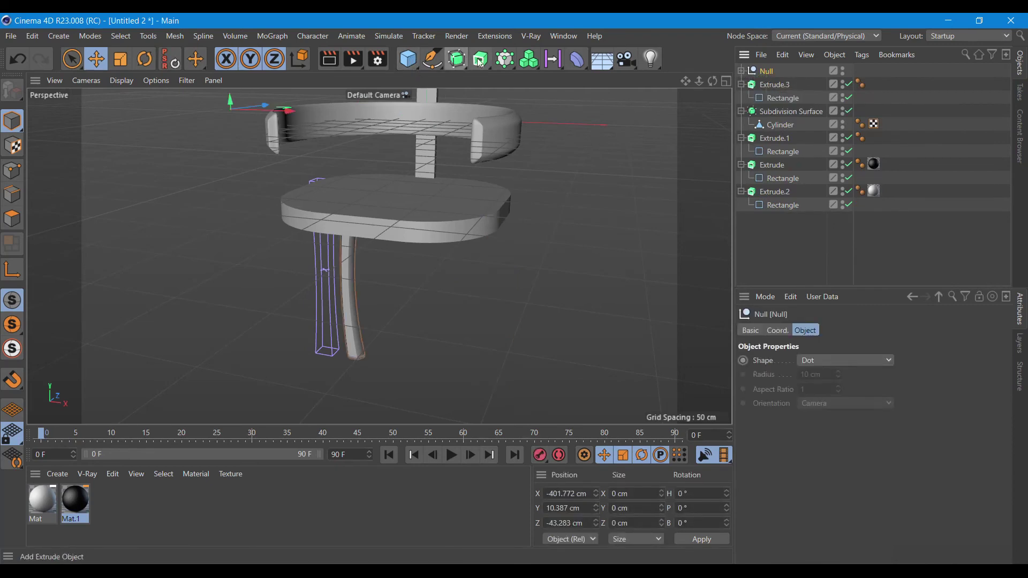
Add a Symmetry generator and put the leg Null inside it to mirror the leg.
drag(464, 64, 622, 89)
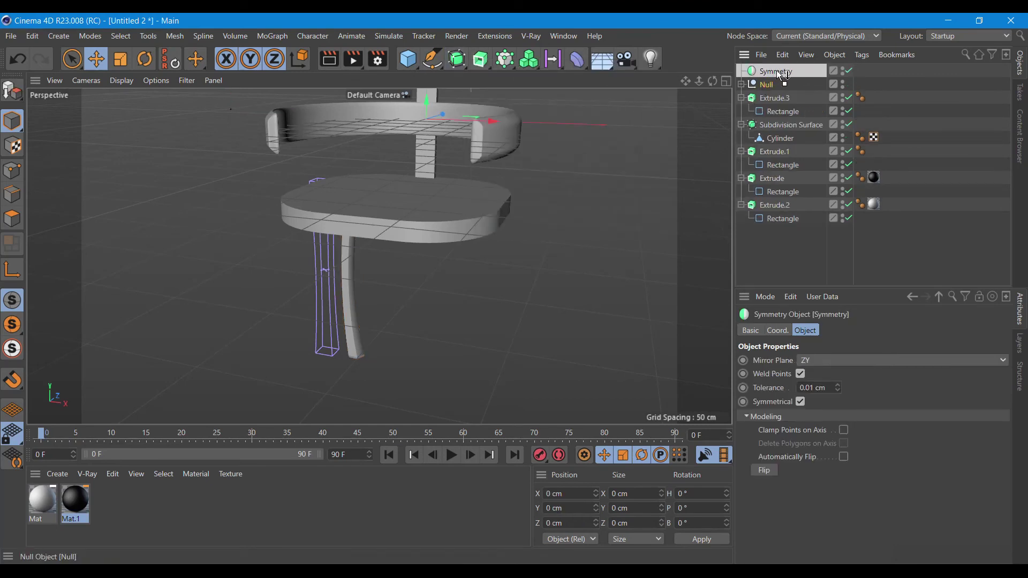
drag(763, 86, 776, 72)
alt+drag(640, 182, 640, 180)
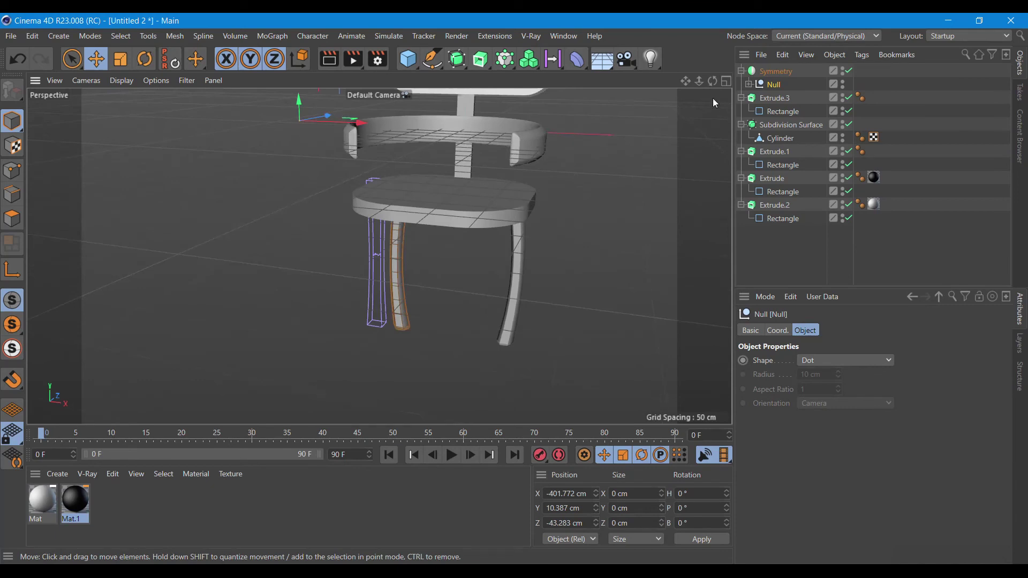
drag(712, 81, 669, 83)
alt+drag(378, 256, 378, 256)
Copy the Symmetry backward along Z as Symmetry.1, giving the chair four legs.
click(774, 71)
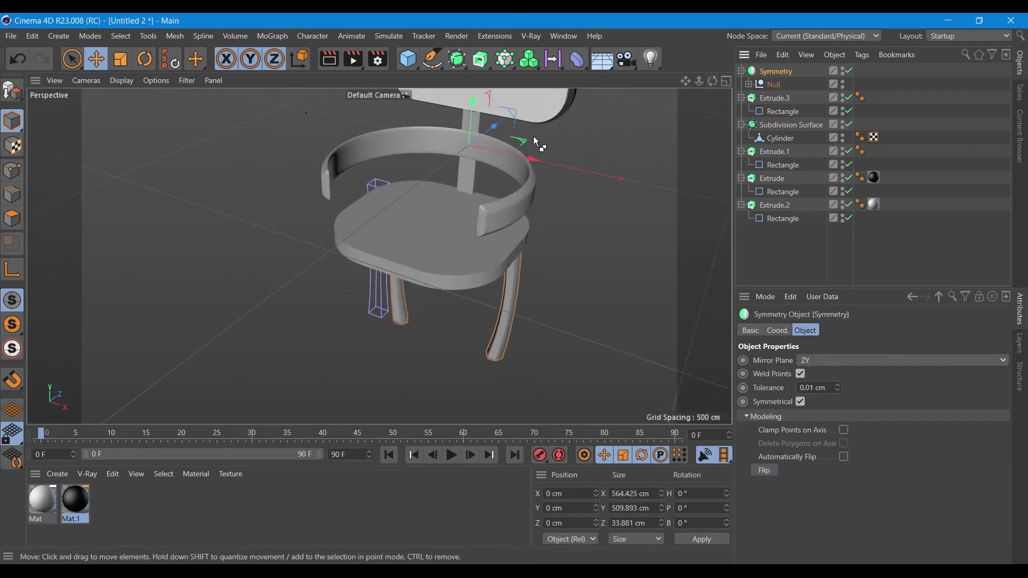
ctrl+drag(494, 126, 463, 157)
drag(712, 84, 664, 88)
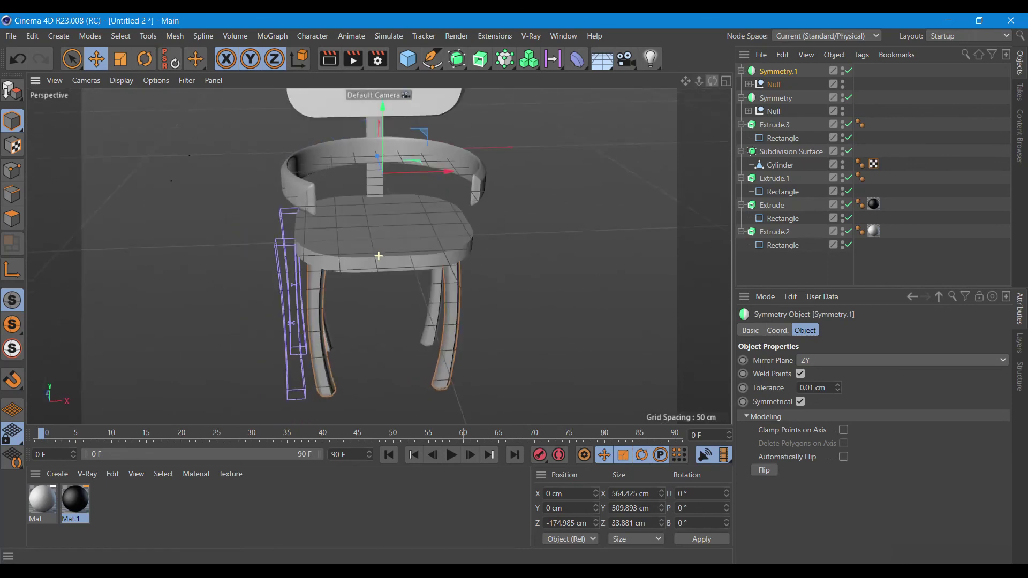
alt+drag(379, 256, 378, 256)
scroll(577, 228, down, 3)
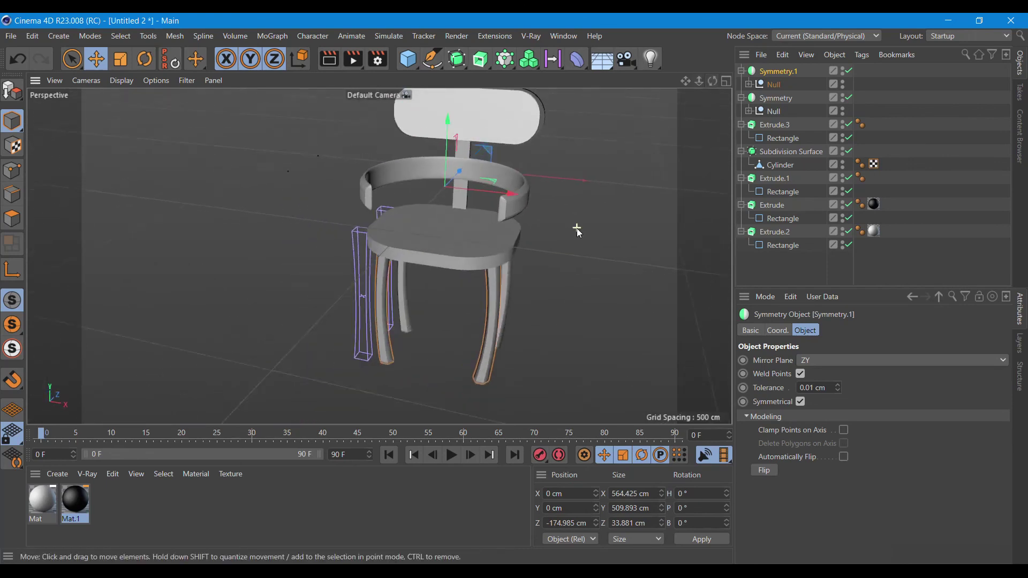
scroll(577, 228, down, 2)
drag(713, 81, 664, 83)
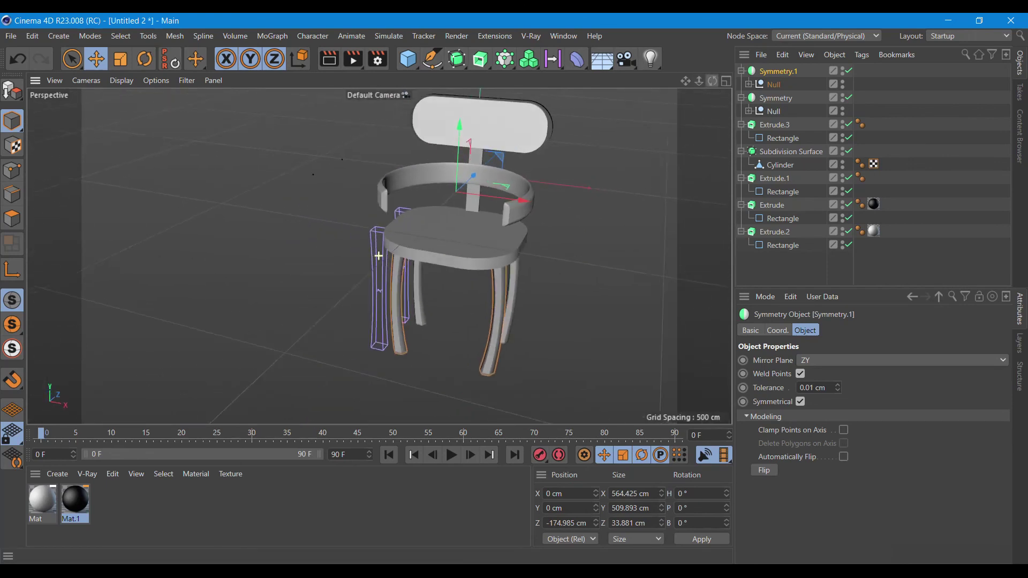
alt+drag(378, 256, 379, 256)
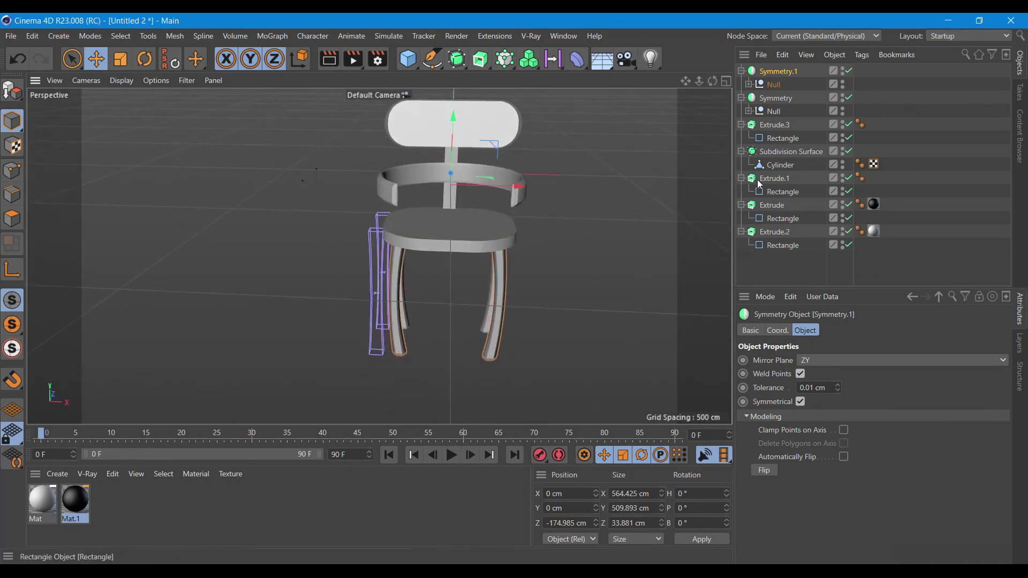
click(1019, 143)
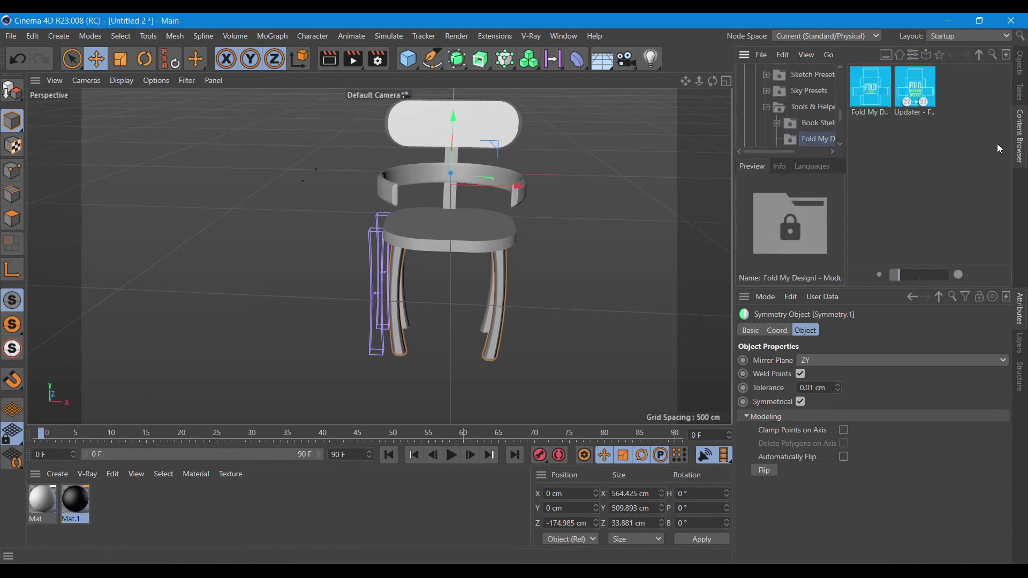
Browse Presets > Materials > Wood and add the Birch material to the scene.
scroll(777, 119, up, 5)
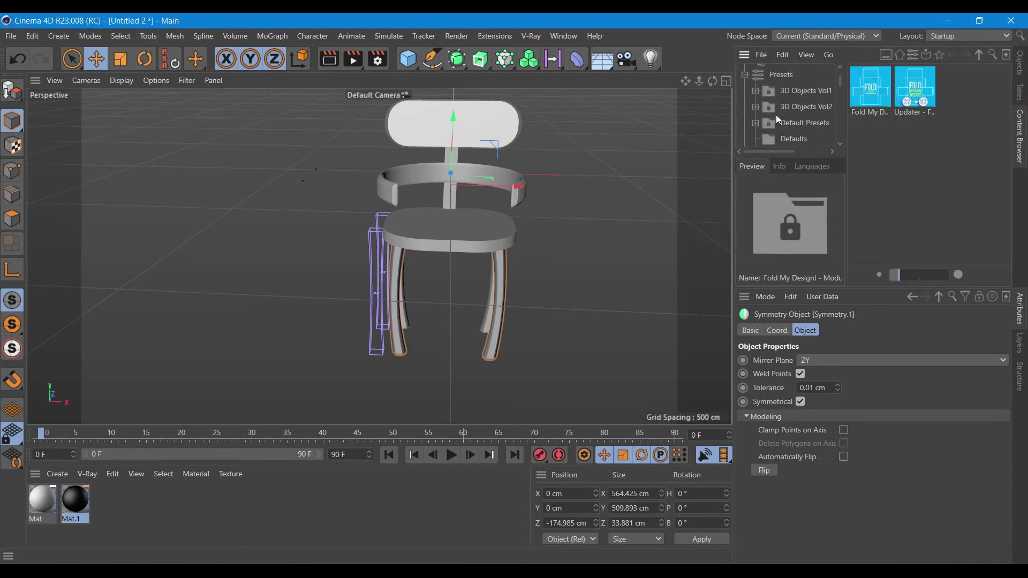
click(769, 76)
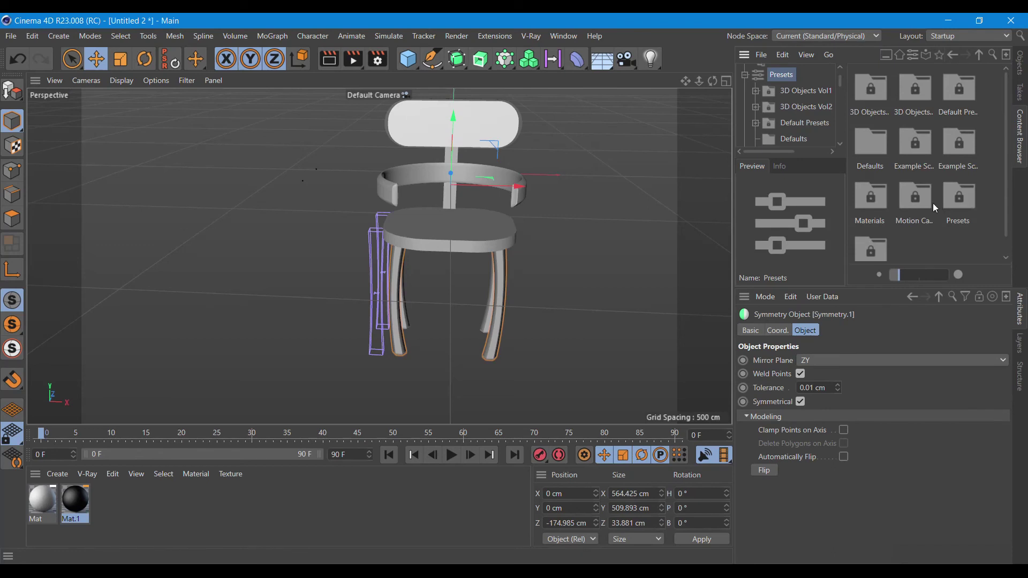
double_click(870, 200)
scroll(991, 214, down, 3)
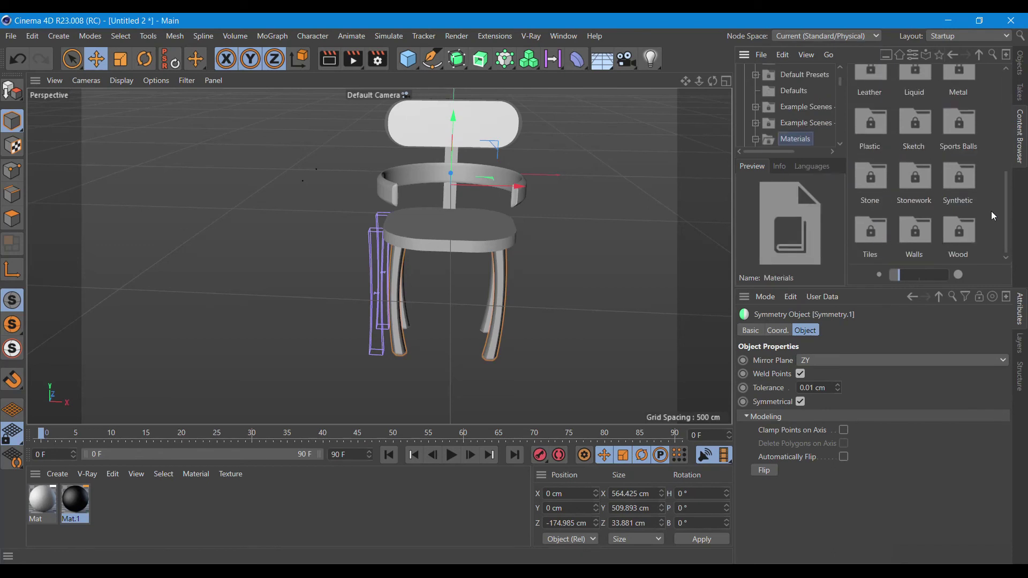
double_click(963, 233)
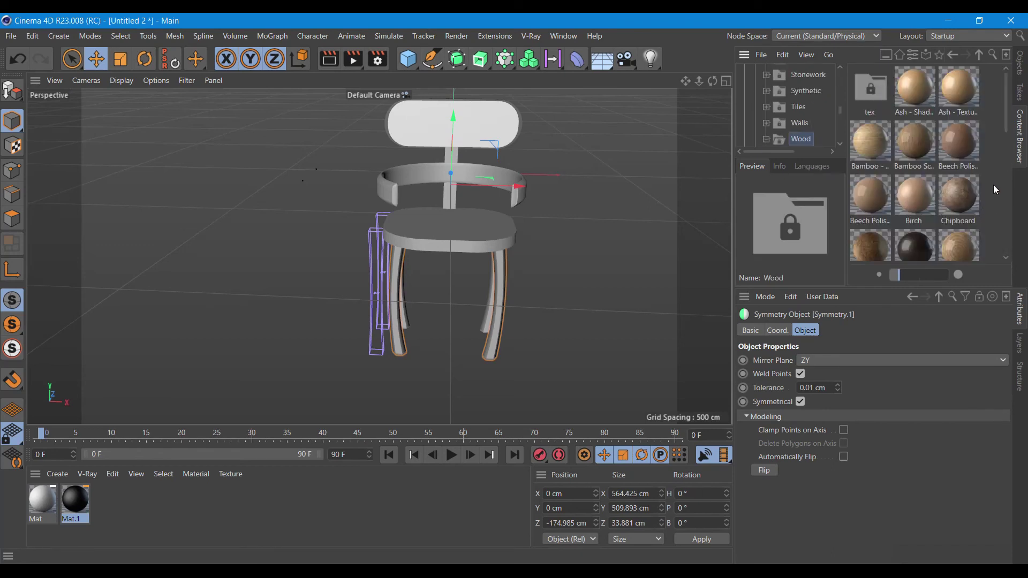
click(924, 193)
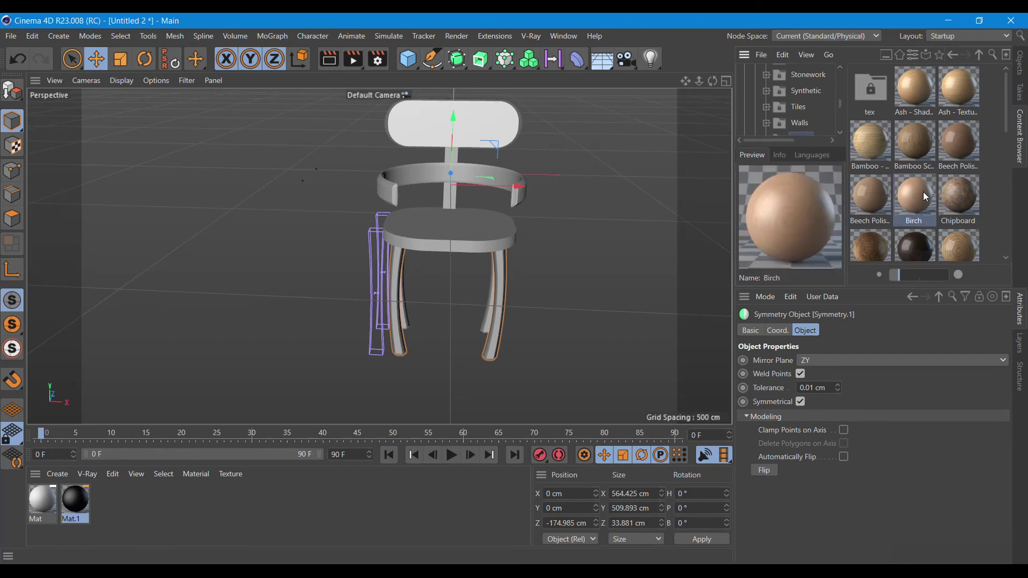
drag(920, 195, 771, 365)
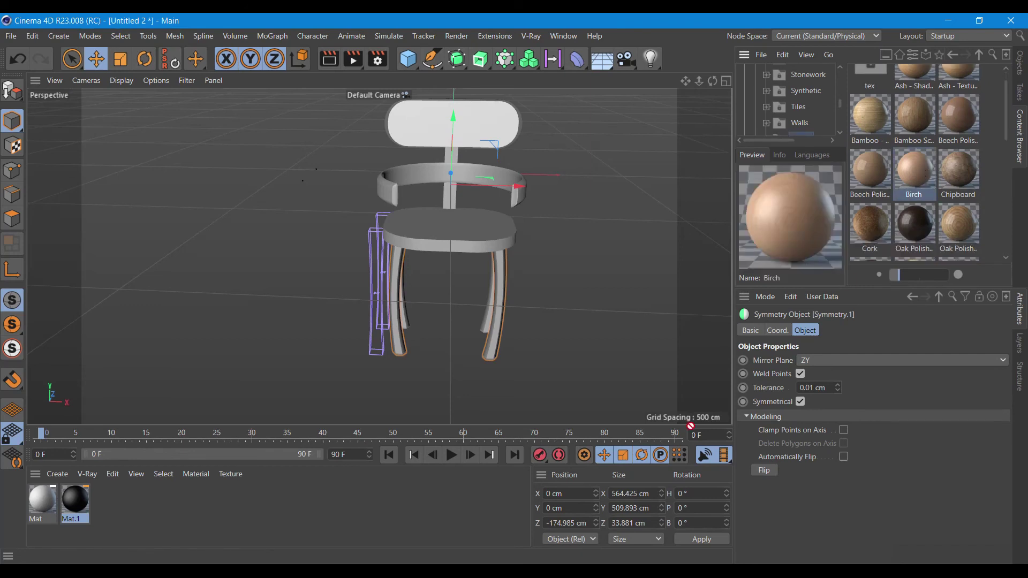
drag(324, 526, 325, 527)
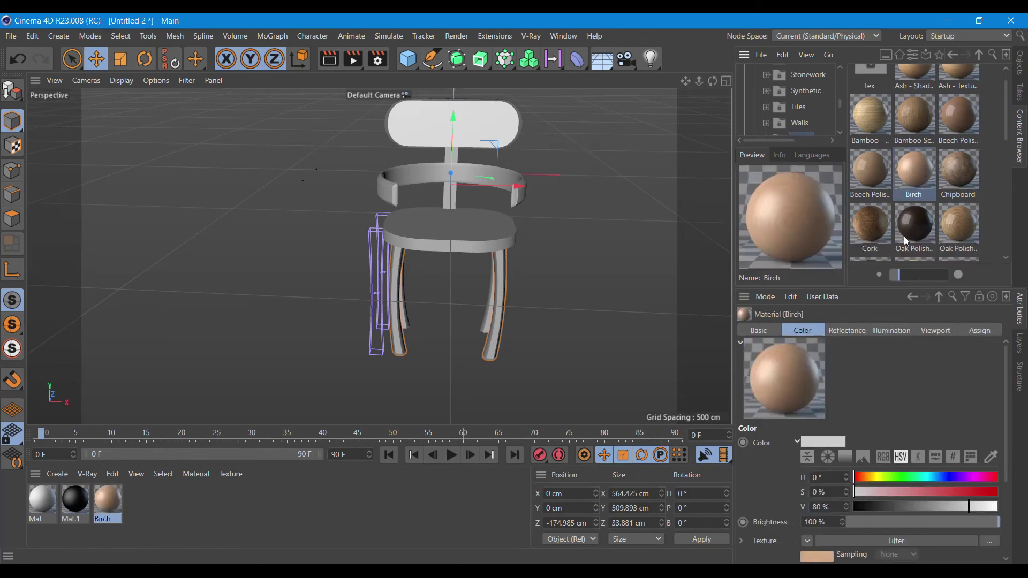
Add the Oak Polished - Bright wood material to the Material Manager.
click(876, 230)
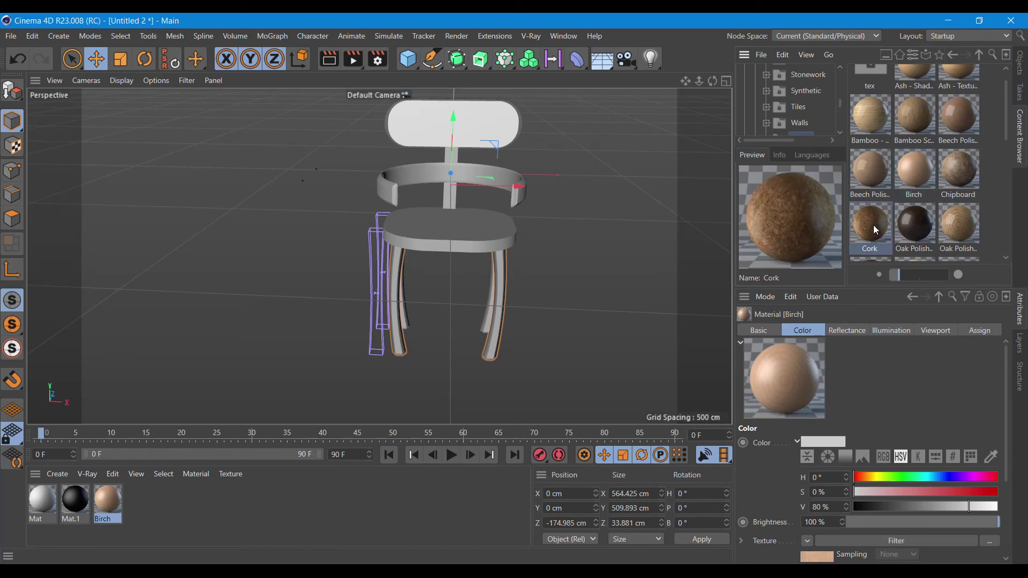
click(966, 231)
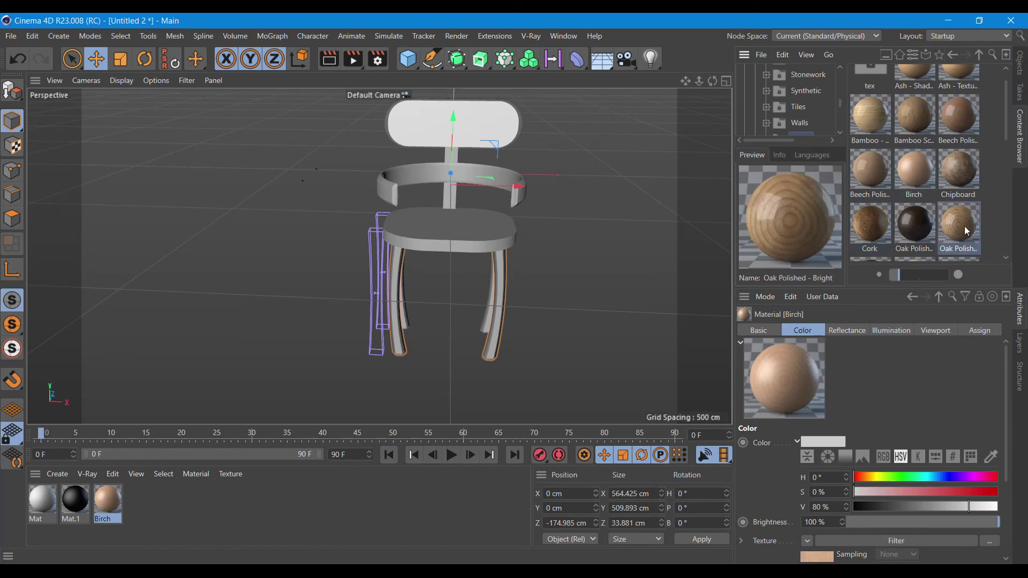
drag(969, 230, 345, 530)
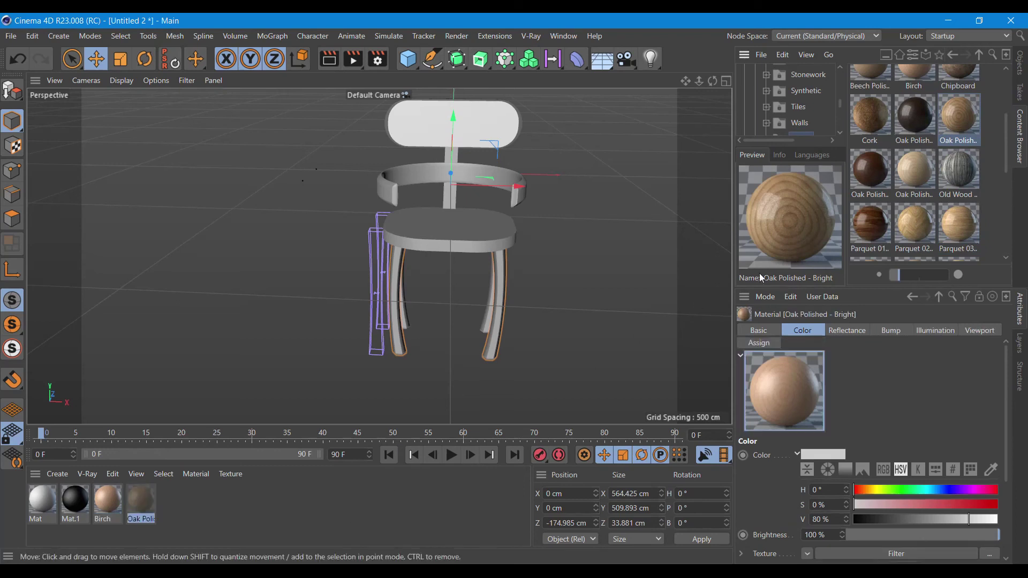
click(1020, 67)
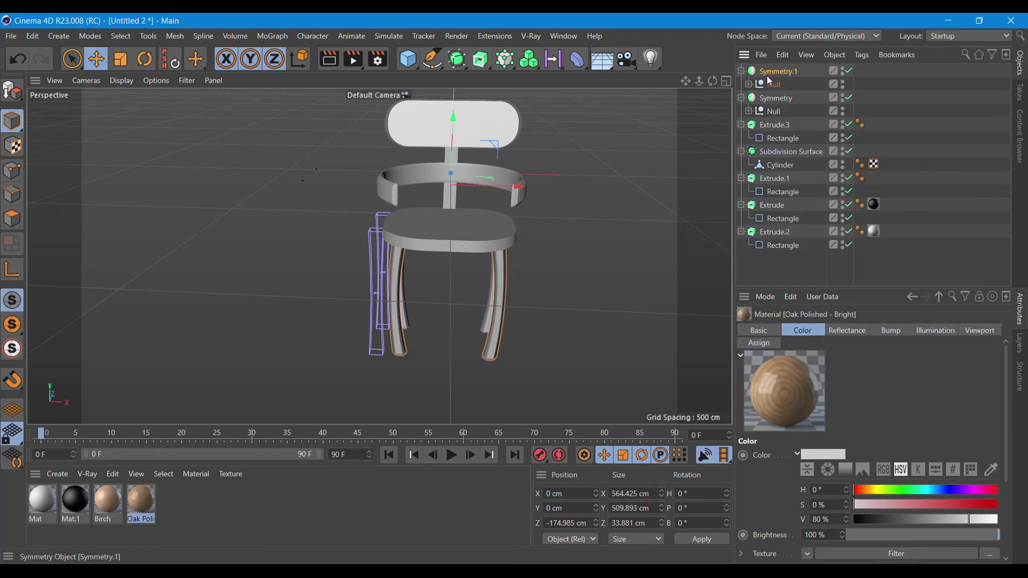
drag(137, 501, 145, 460)
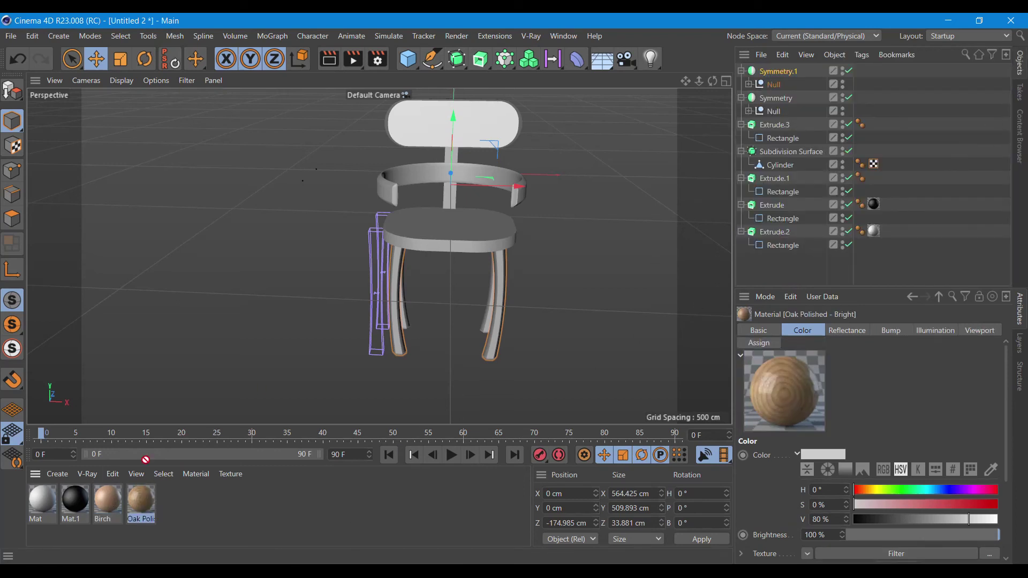
drag(789, 75, 790, 74)
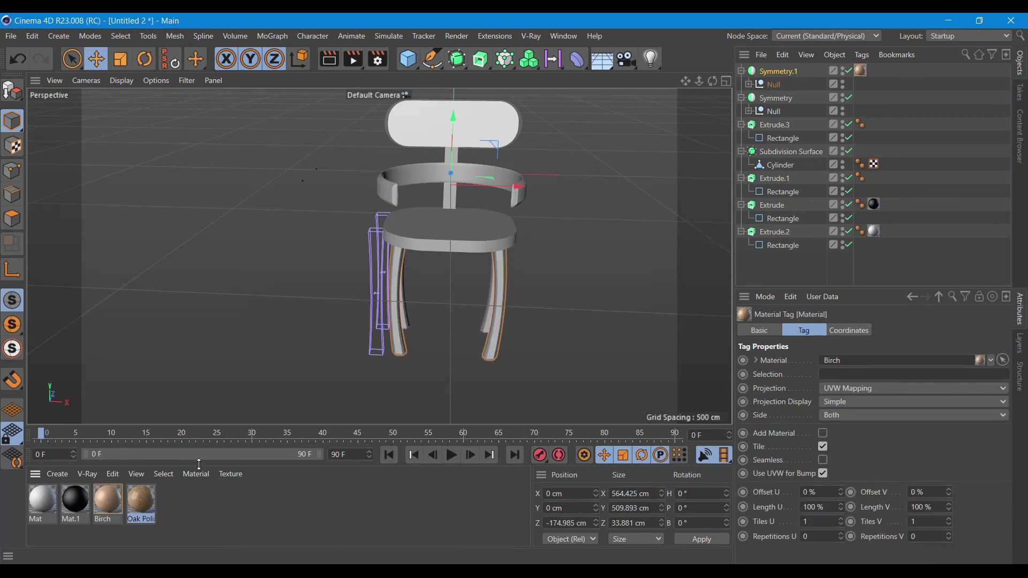
drag(779, 100, 779, 99)
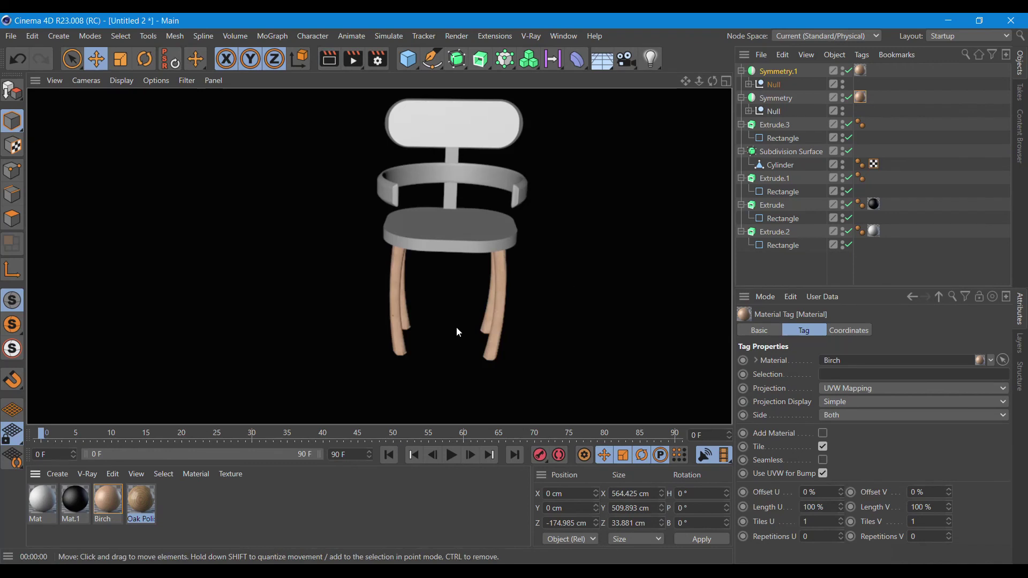
scroll(456, 327, up, 2)
scroll(407, 364, up, 3)
scroll(399, 366, up, 2)
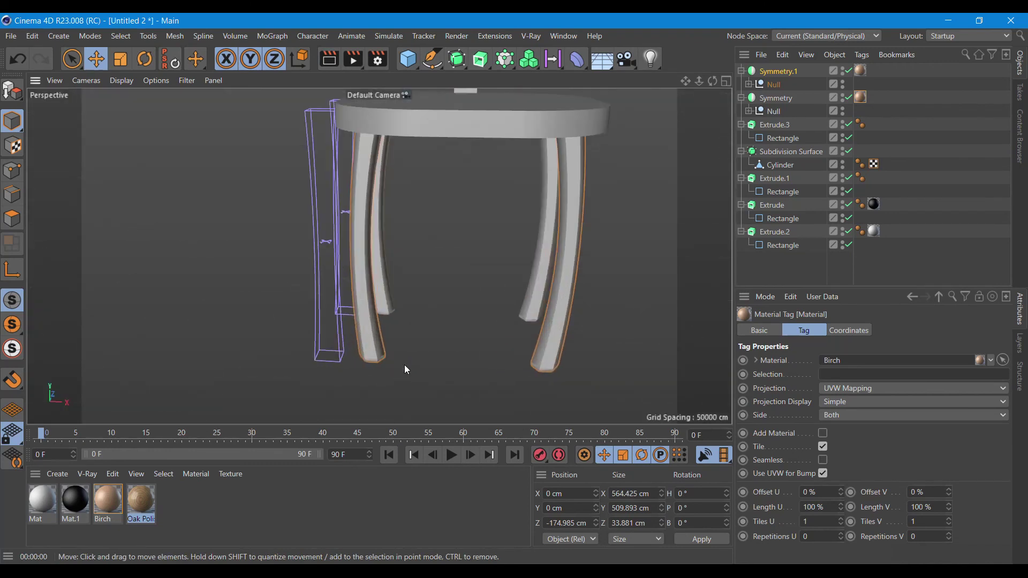
scroll(404, 365, up, 3)
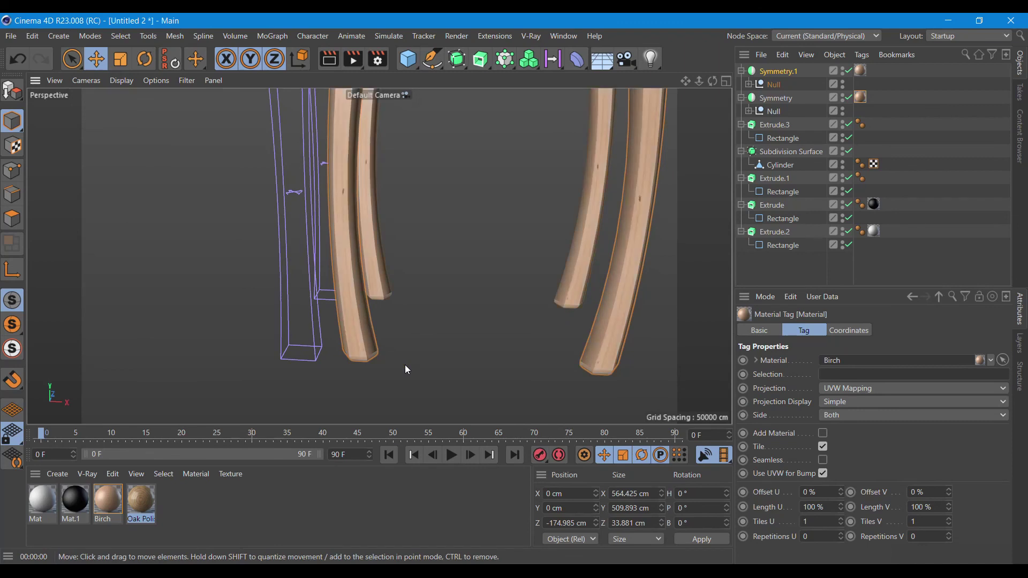
scroll(405, 366, down, 1)
scroll(405, 366, down, 2)
scroll(405, 366, down, 2)
scroll(405, 366, down, 2)
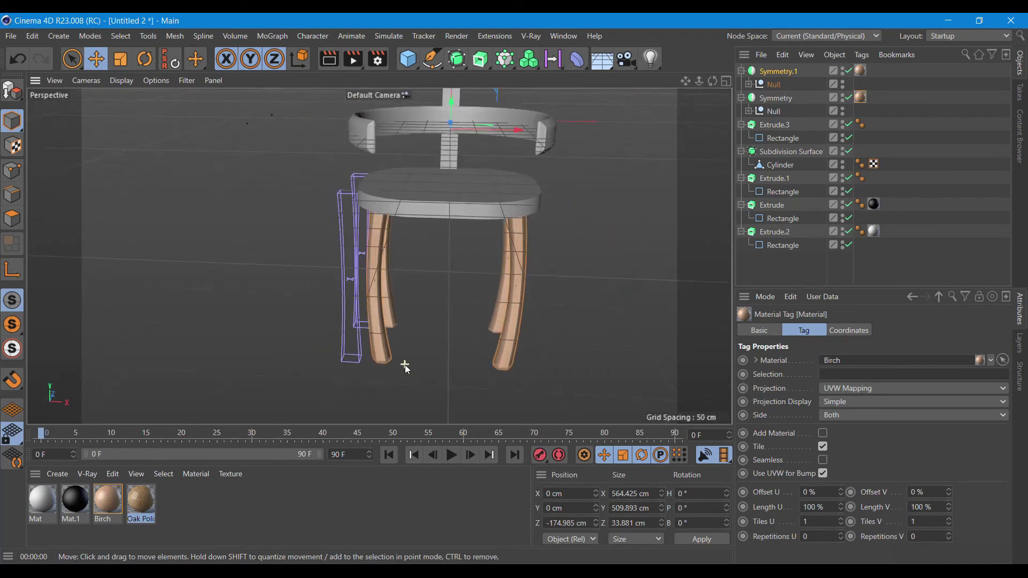
scroll(405, 366, down, 1)
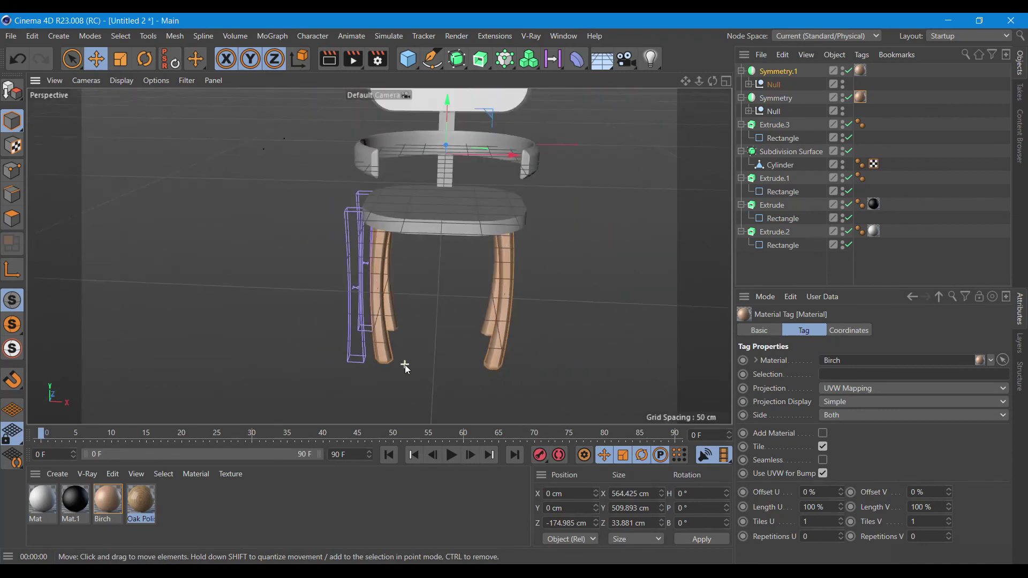
click(772, 124)
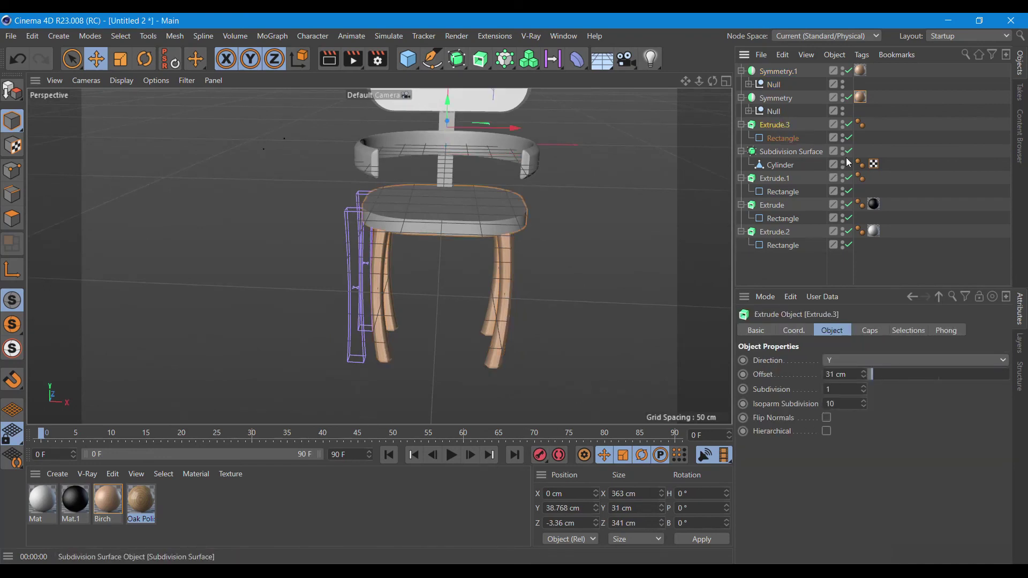
Set the seat rectangle's corner radius to 66.5 cm, apply Oak Polished - Bright to Extrude.3, and render.
click(782, 138)
mouse_move(861, 402)
mouse_down()
mouse_move(860, 369)
mouse_move(861, 434)
mouse_up()
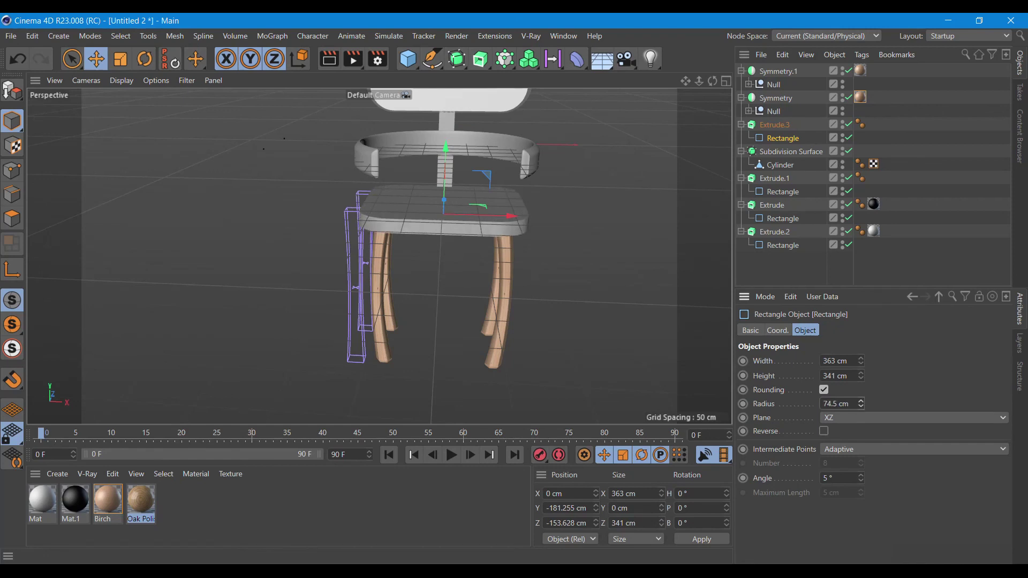
drag(146, 504, 789, 127)
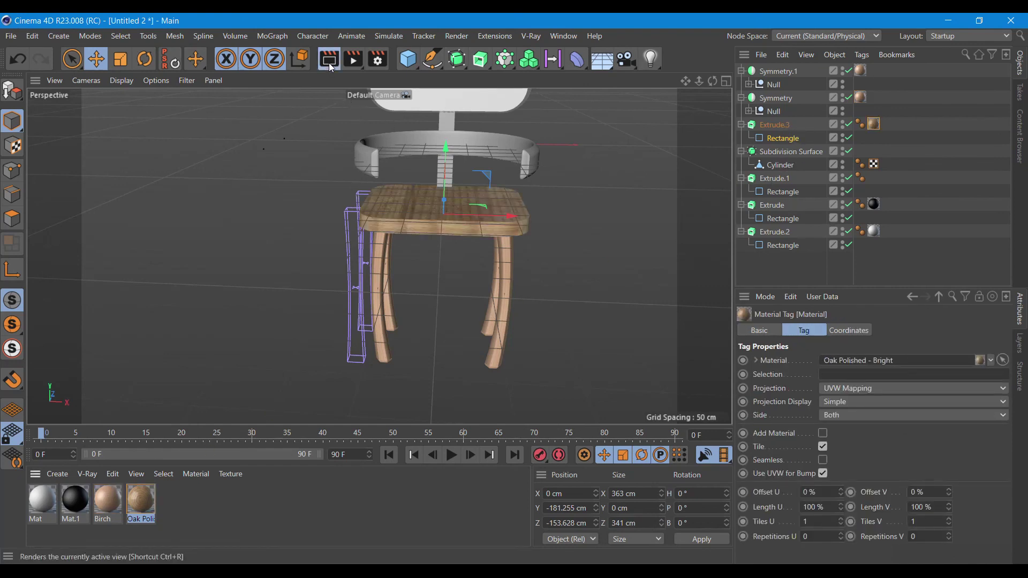
click(330, 63)
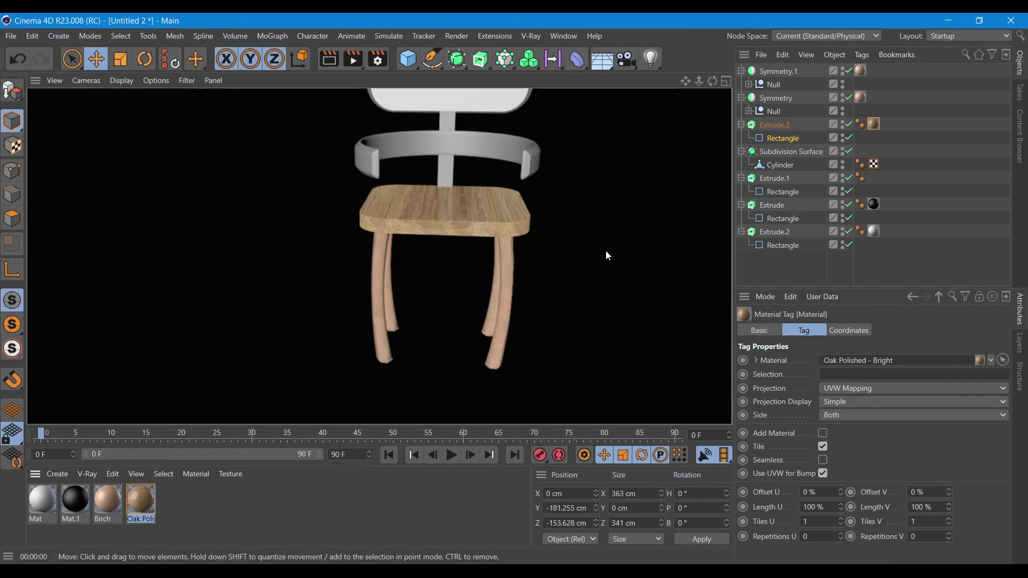
Switch the seat texture to Cubic projection and render to compare.
click(856, 389)
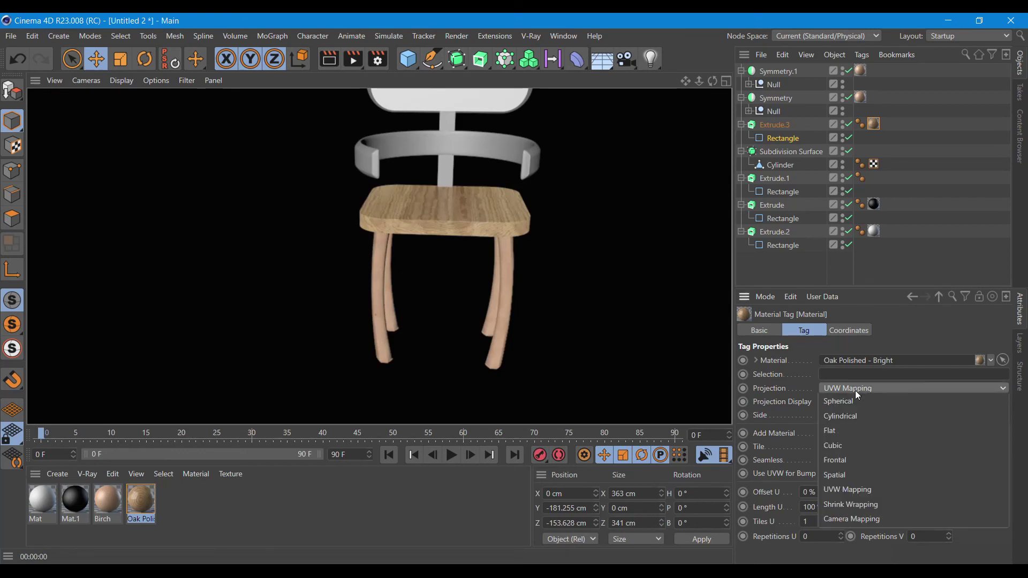
click(848, 445)
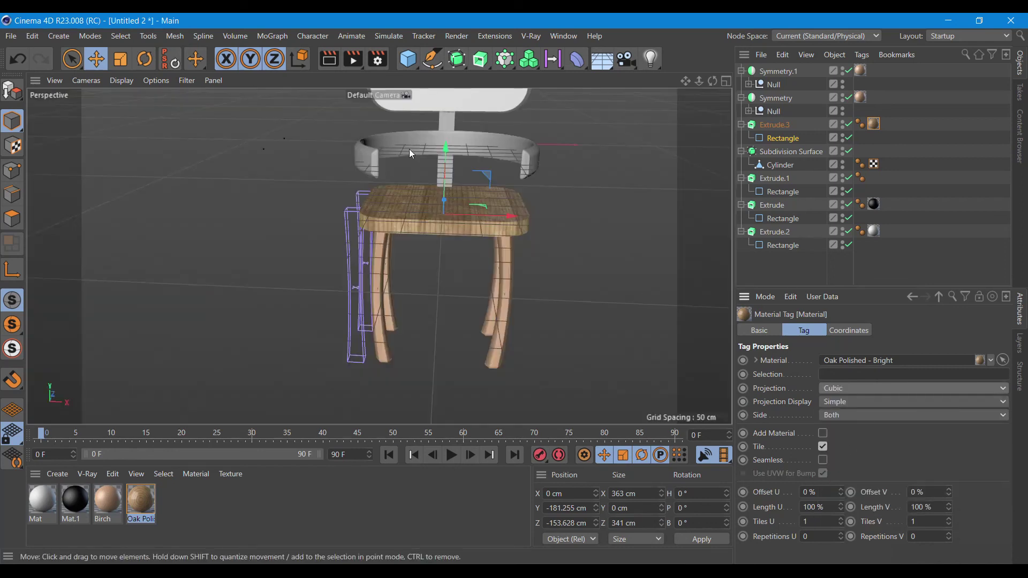
click(330, 59)
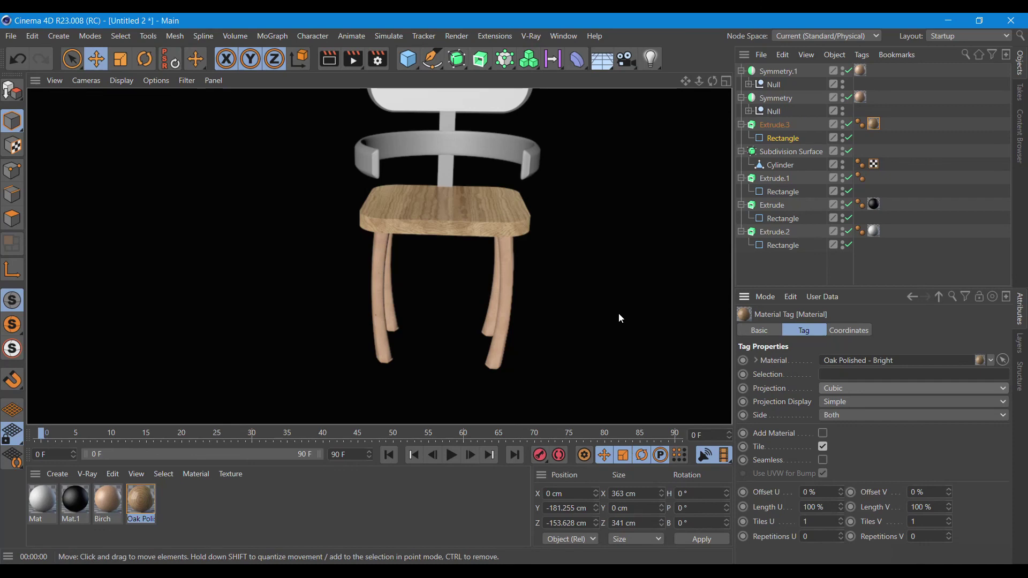
Apply the Oak material to the Symmetry legs and the Subdivision Surface armrest band, then render.
mouse_move(138, 500)
mouse_down()
mouse_move(850, 106)
mouse_move(158, 482)
mouse_up()
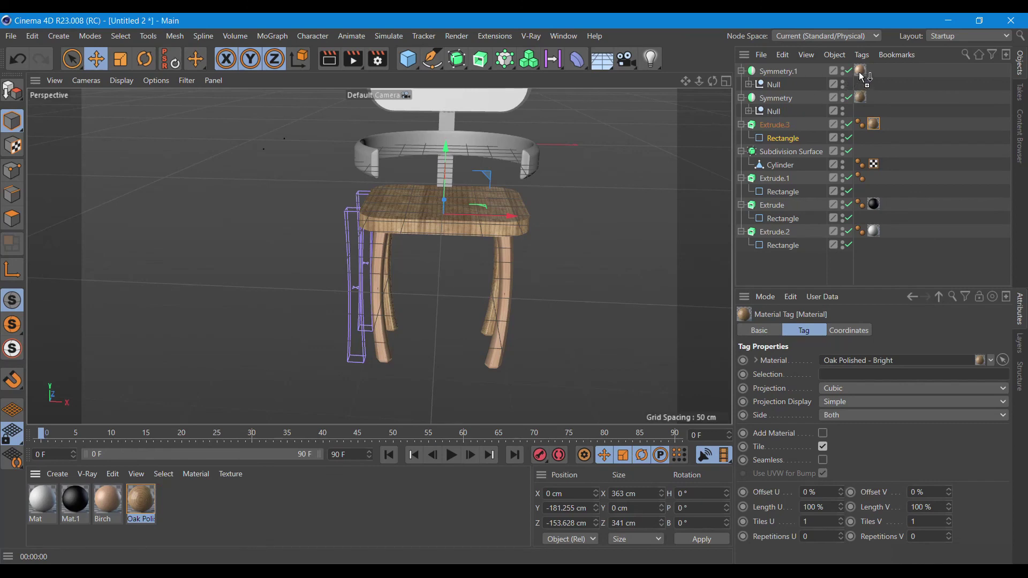
drag(158, 482, 861, 98)
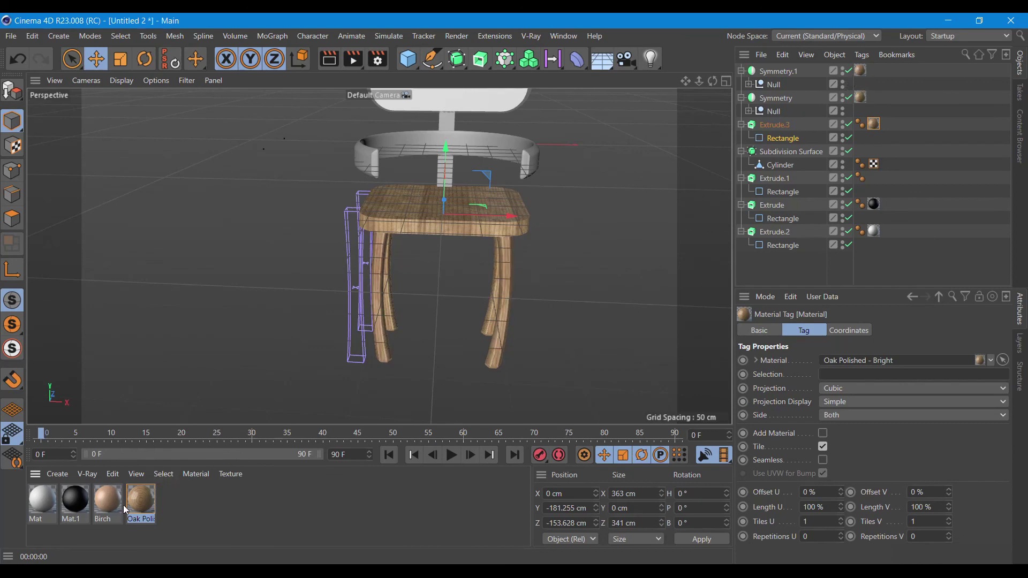
drag(152, 504, 792, 154)
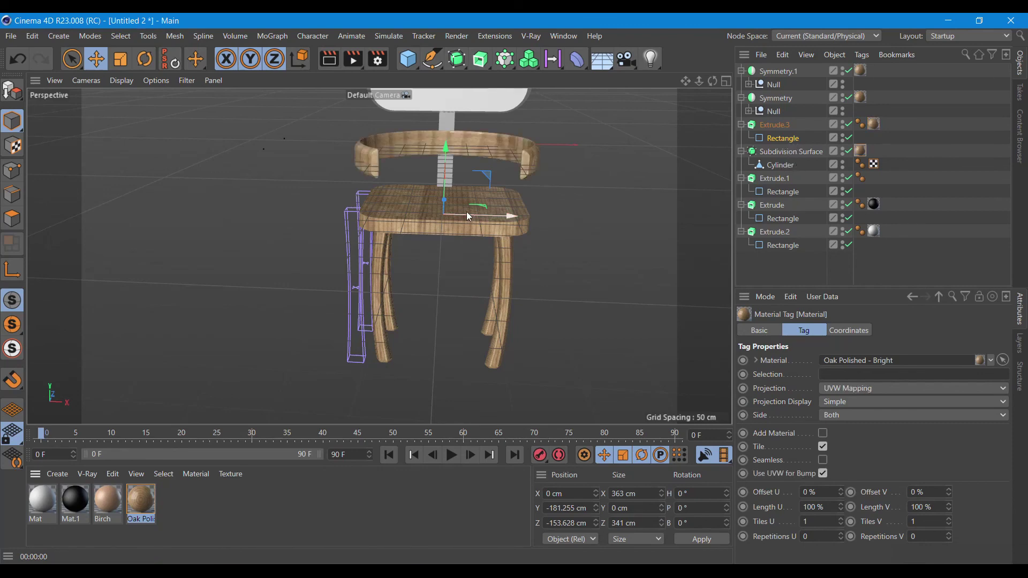
click(331, 63)
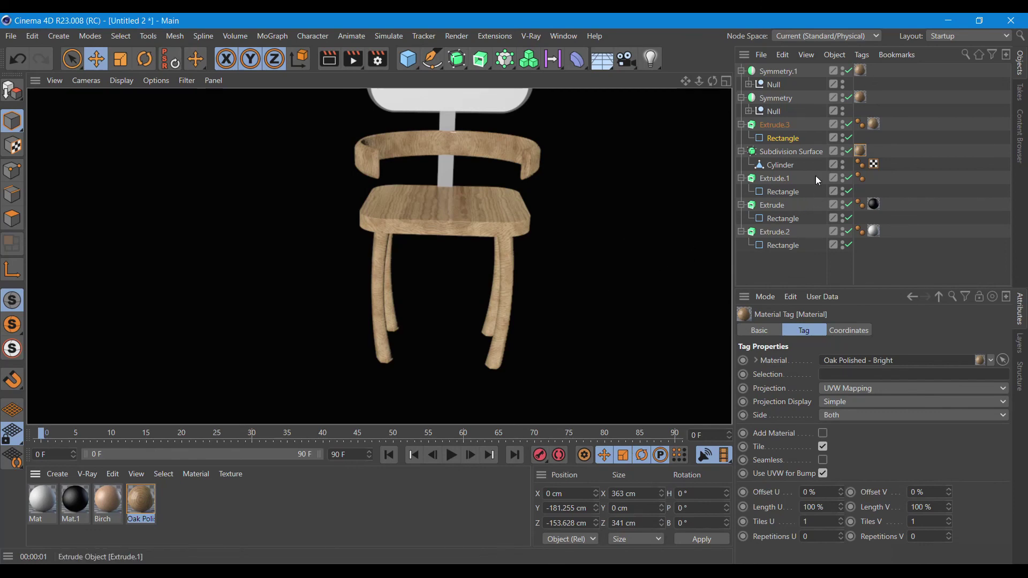
Raise the backrest post's rectangle Height to 69 cm in Extrude.1.
click(775, 193)
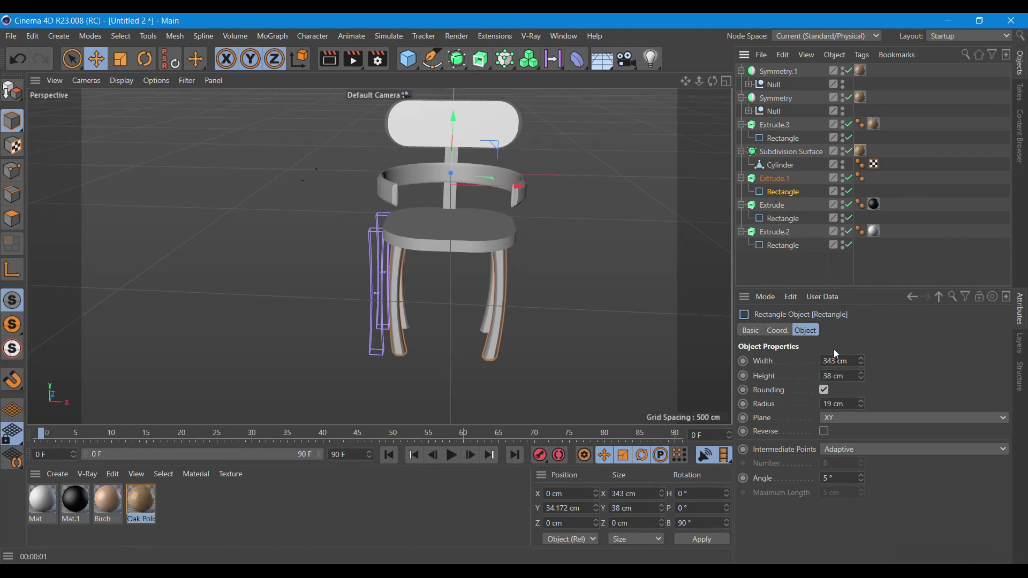
mouse_move(862, 373)
mouse_down()
mouse_move(862, 353)
mouse_move(860, 364)
mouse_up()
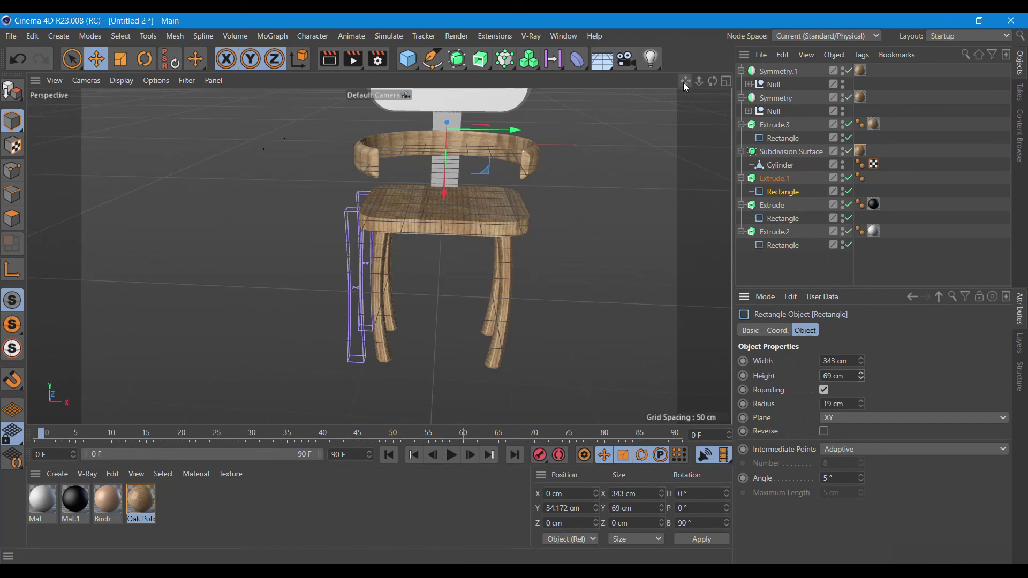
drag(683, 82, 683, 100)
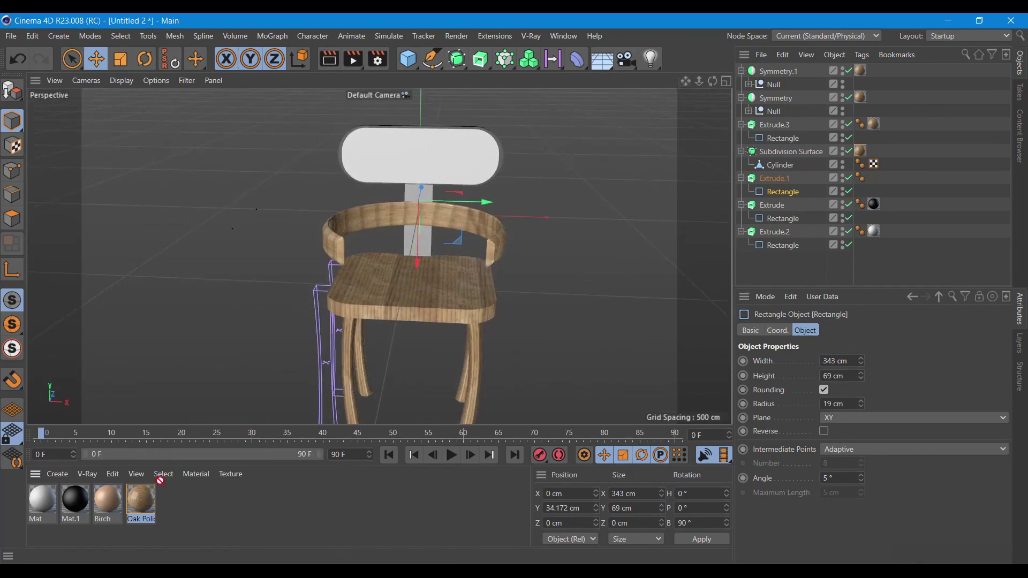
Apply Oak Polished - Bright to Extrude.1, Extrude and Extrude.2 for the backrest post and pad.
drag(781, 180, 783, 181)
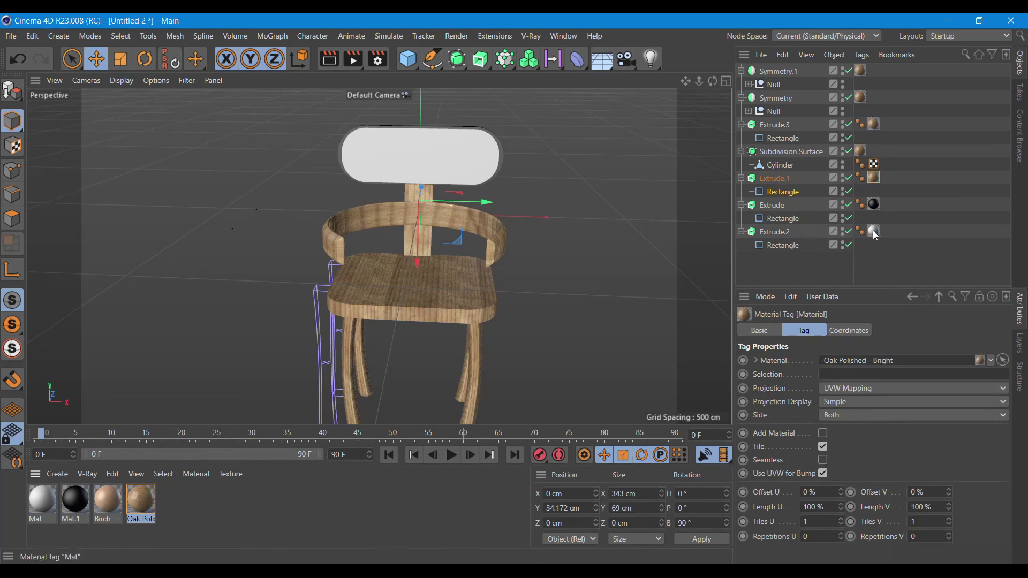
mouse_move(875, 236)
mouse_down()
mouse_move(836, 243)
mouse_move(873, 204)
mouse_up()
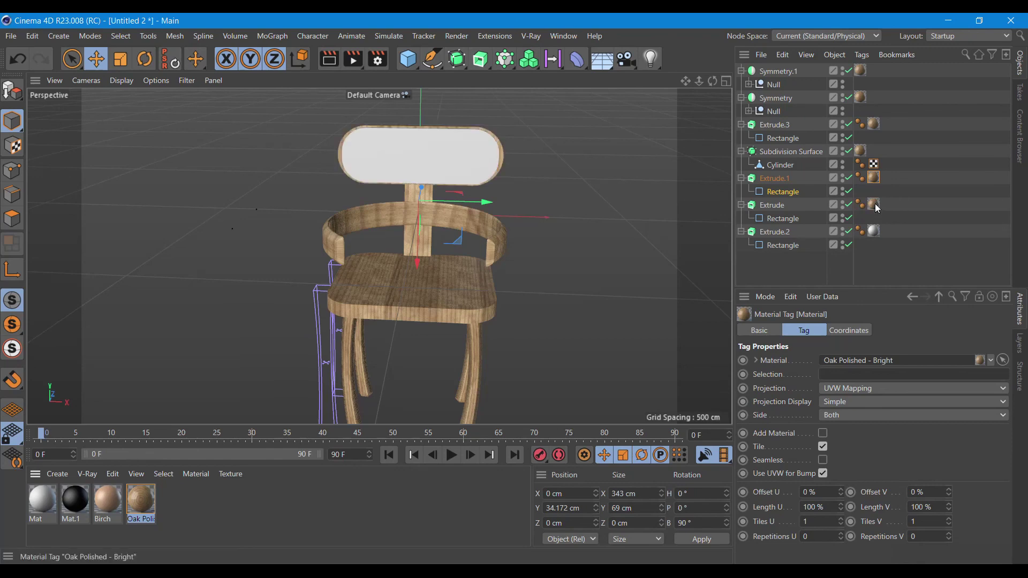
mouse_move(151, 508)
mouse_down()
mouse_move(837, 298)
mouse_move(873, 231)
mouse_up()
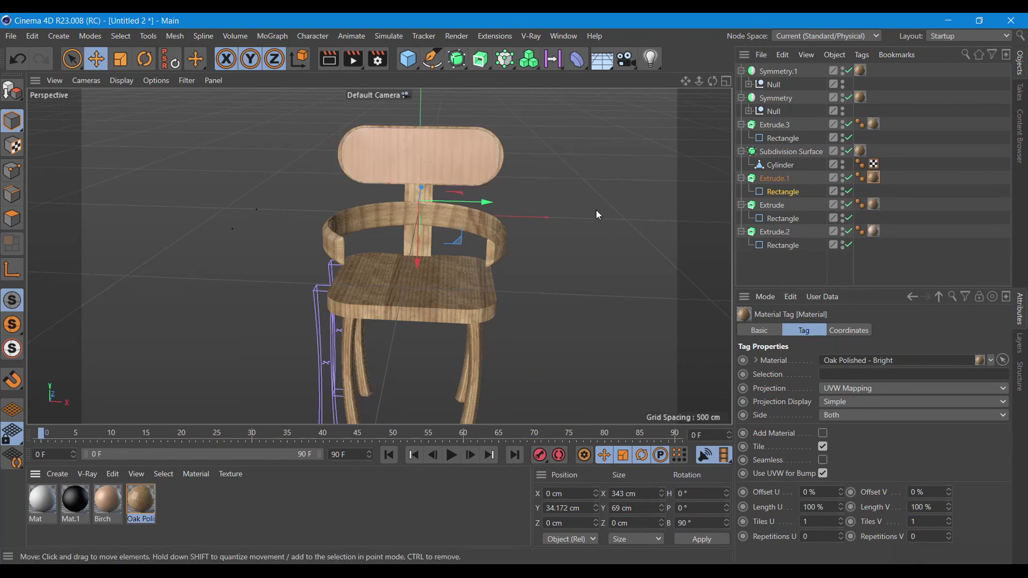
click(329, 59)
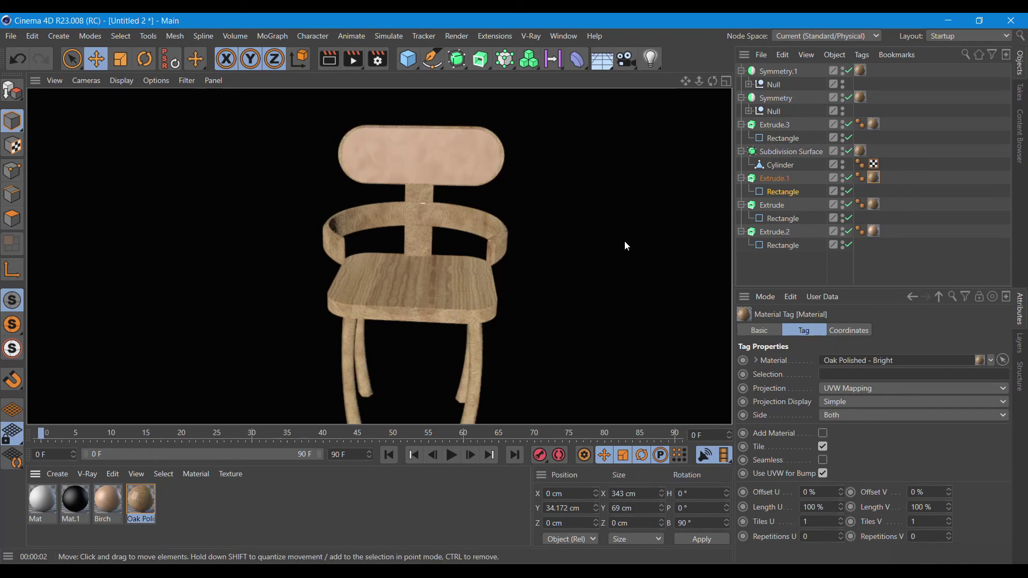
drag(711, 80, 614, 82)
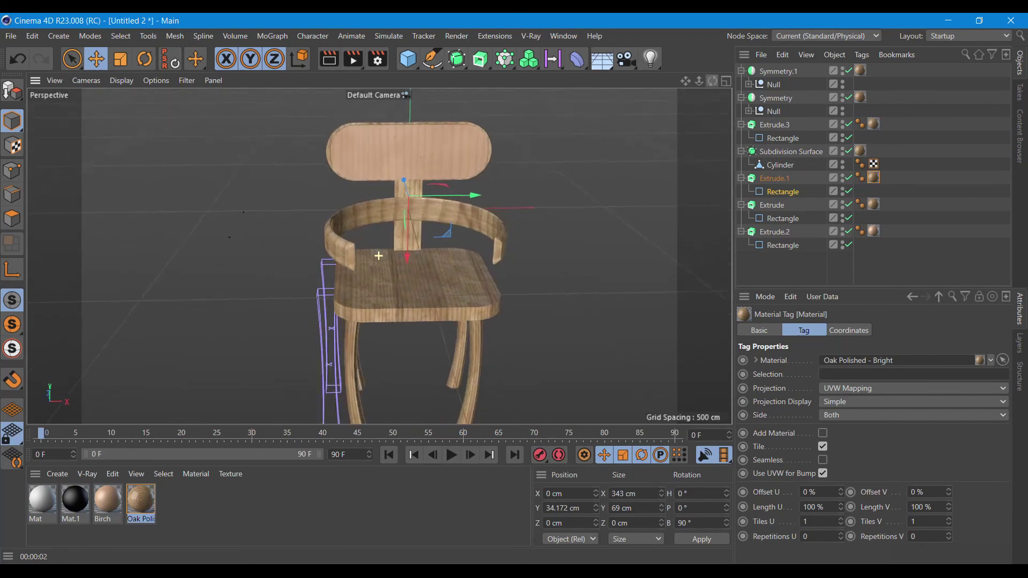
drag(614, 82, 578, 84)
drag(378, 256, 679, 192)
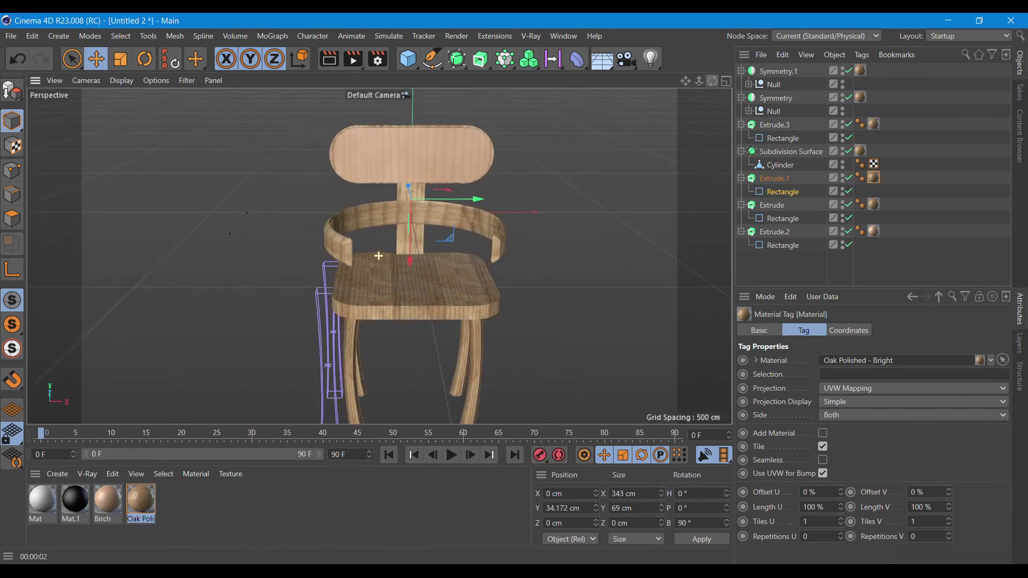